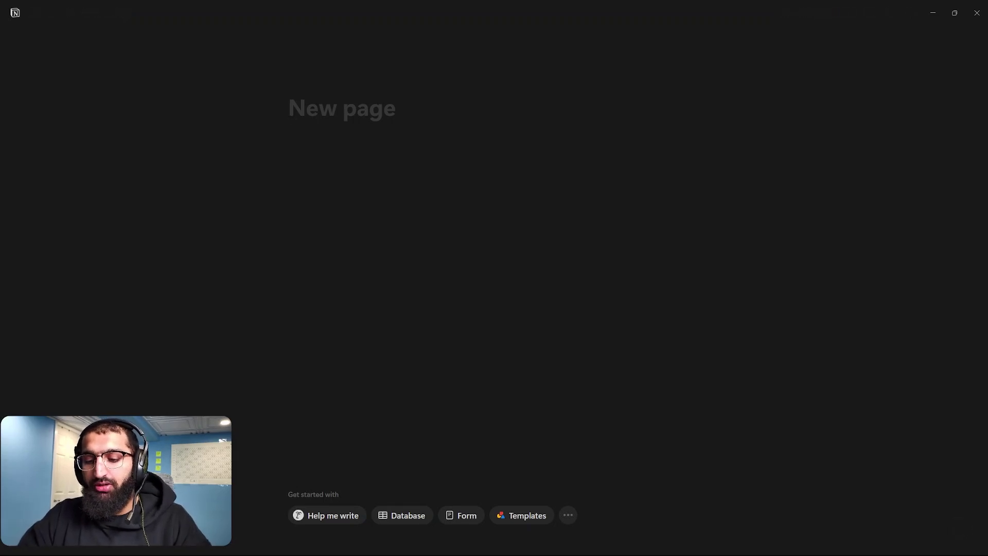
- Title the new page with the owner's first name plus "Library" and give it the stacked-books emoji found by filtering for "books"
text(Hashir's Library)
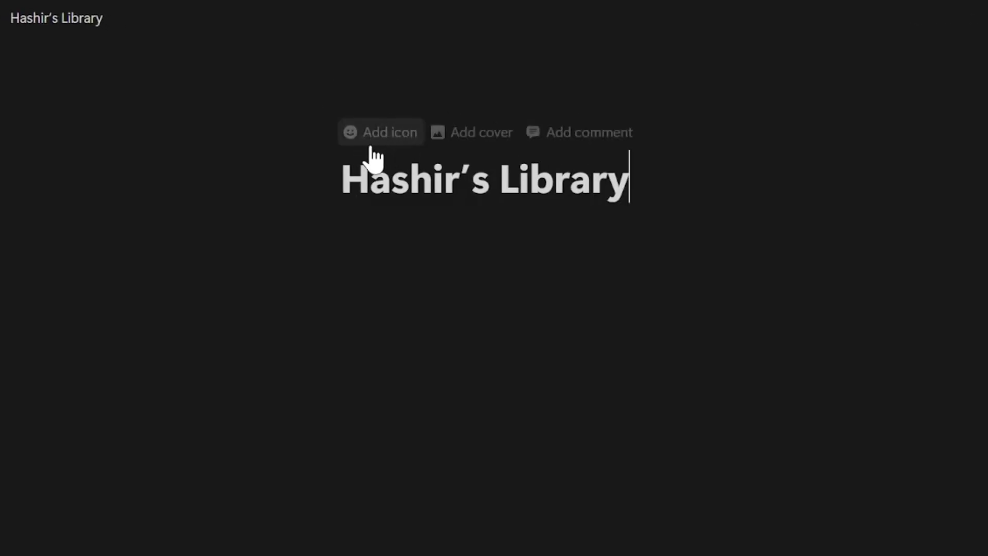
click(371, 147)
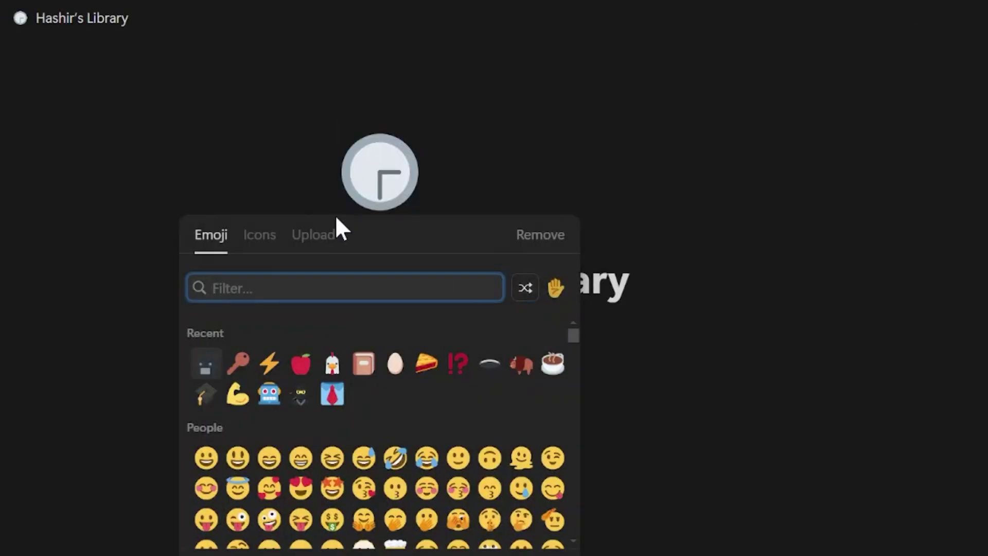
text(book)
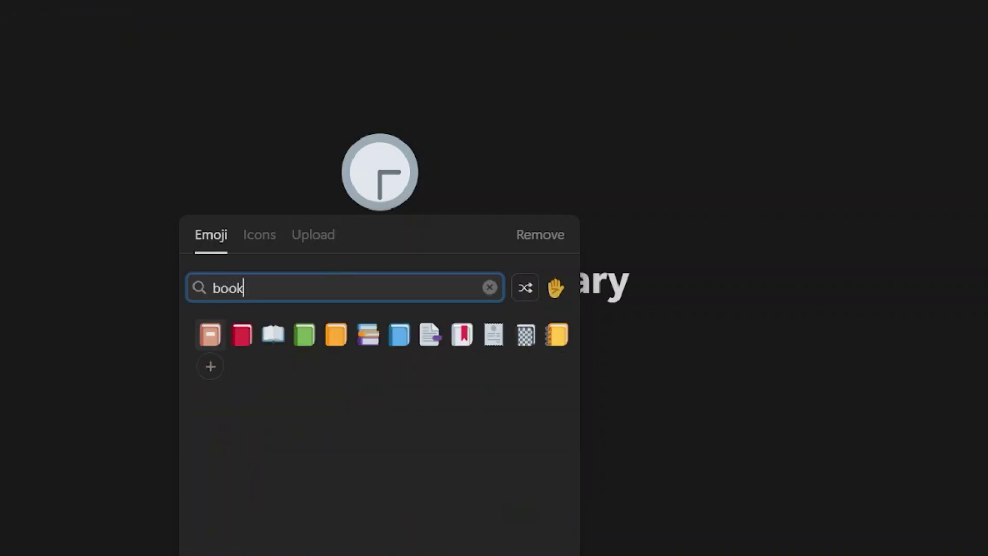
text(s)
click(206, 336)
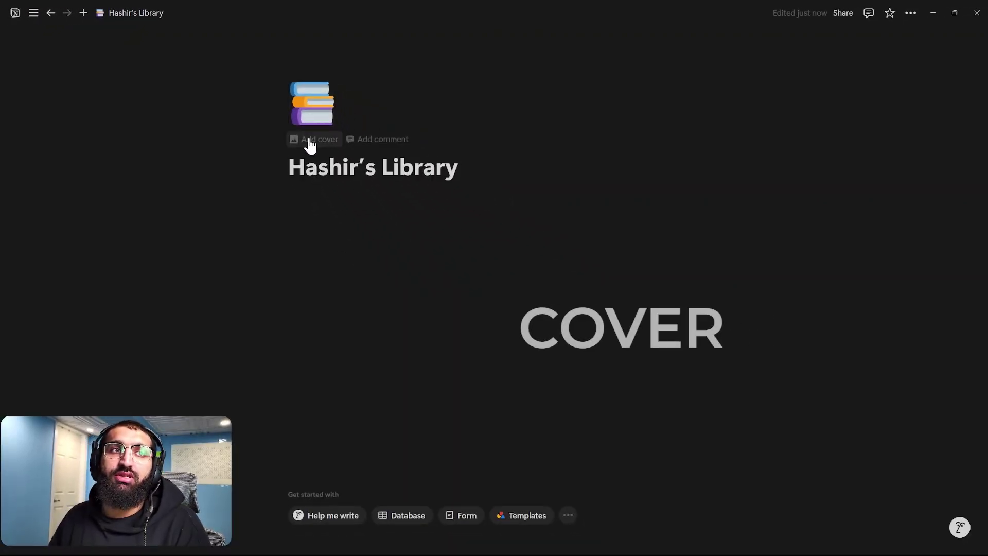
- Add a page cover from an Unsplash search for "books", choosing the dark shelf of old books with a ladder
click(310, 140)
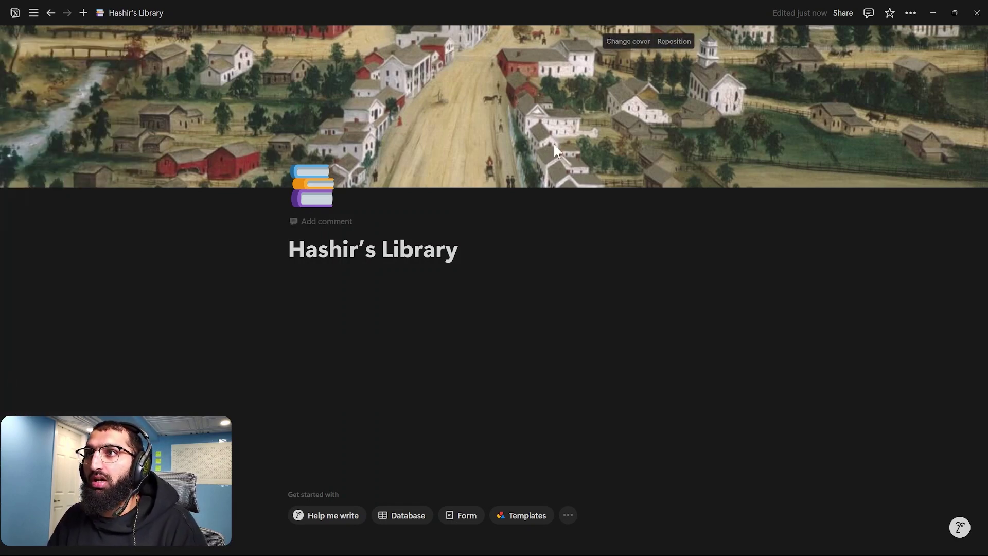
mouse_move(595, 98)
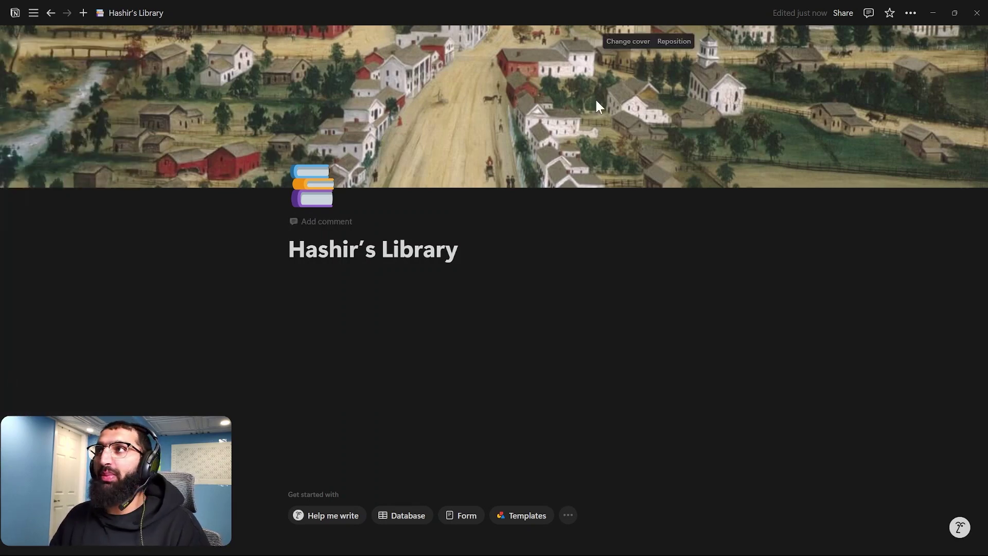
click(643, 46)
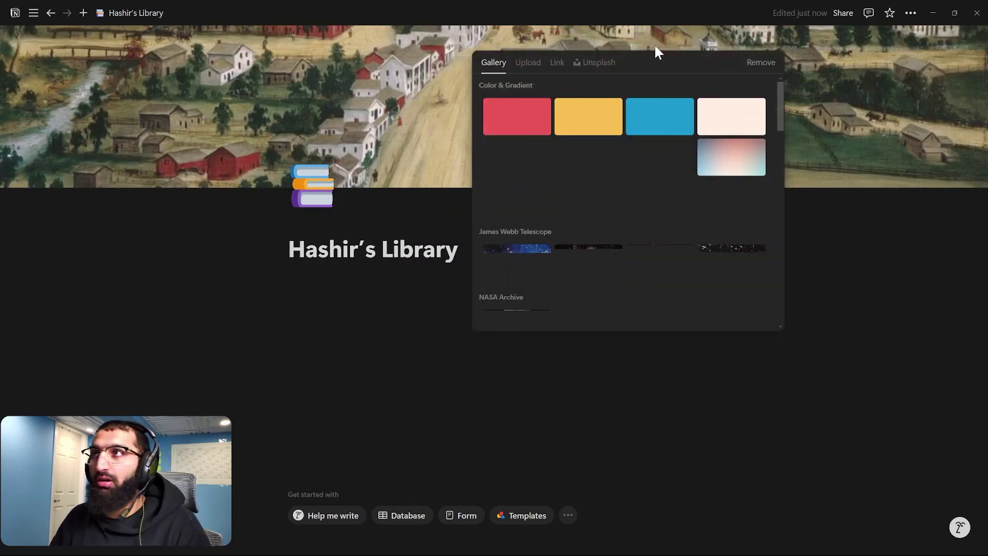
click(597, 63)
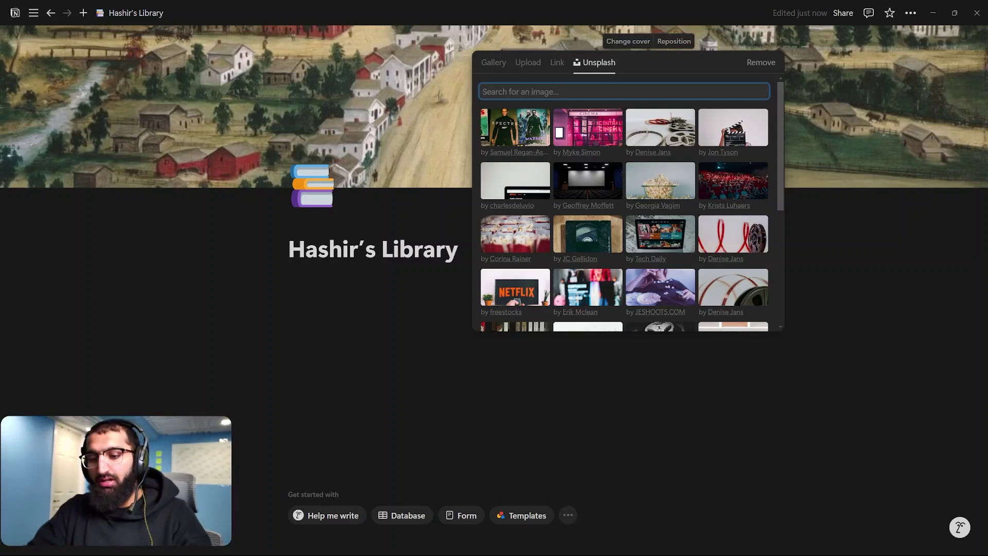
text(books)
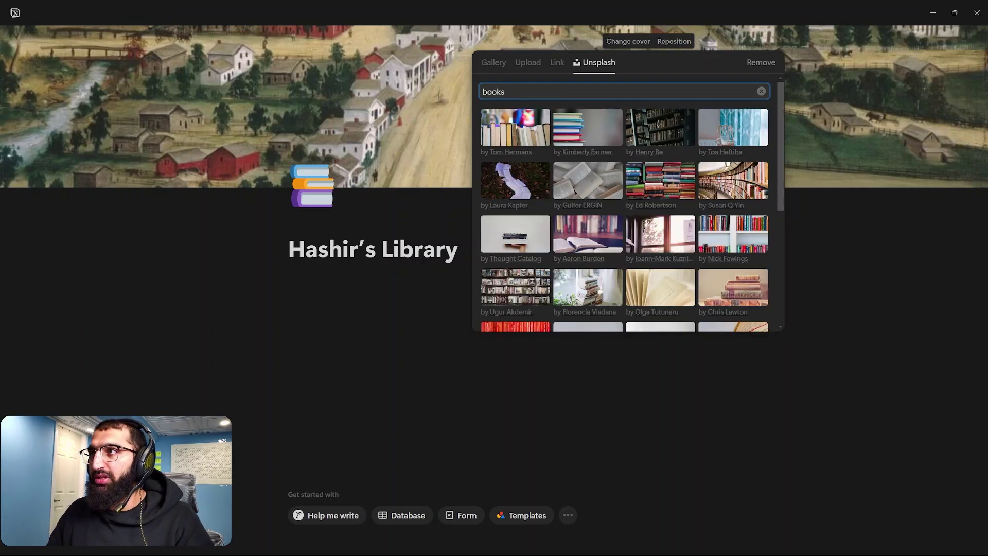
click(516, 137)
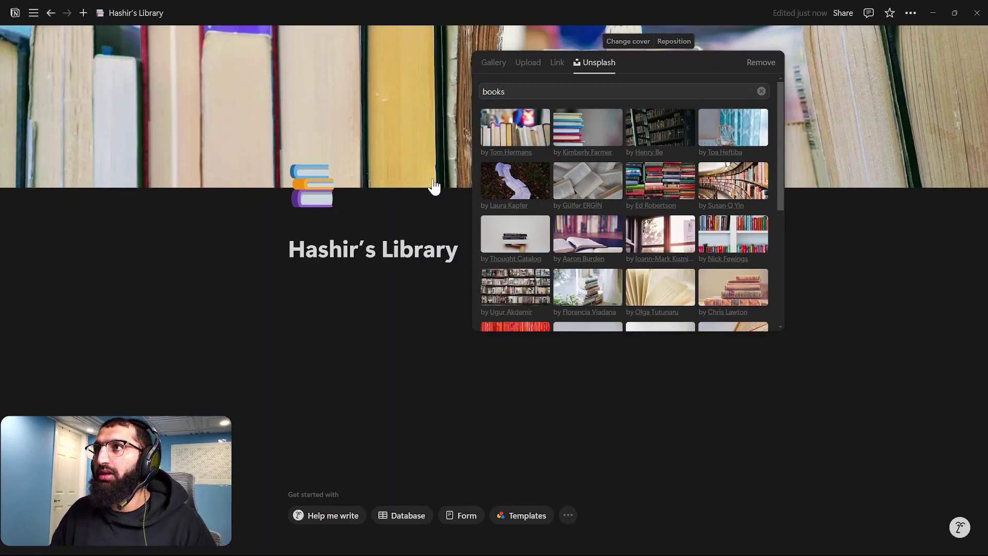
click(432, 232)
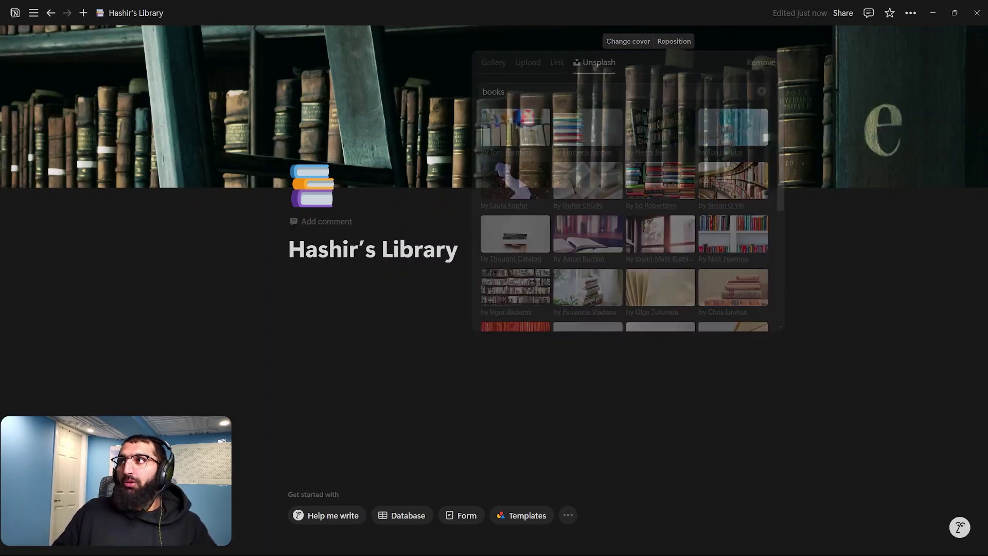
- Reposition the cover image upward so the full row of old books fills the banner, and save the position
click(675, 43)
drag(537, 126, 541, 98)
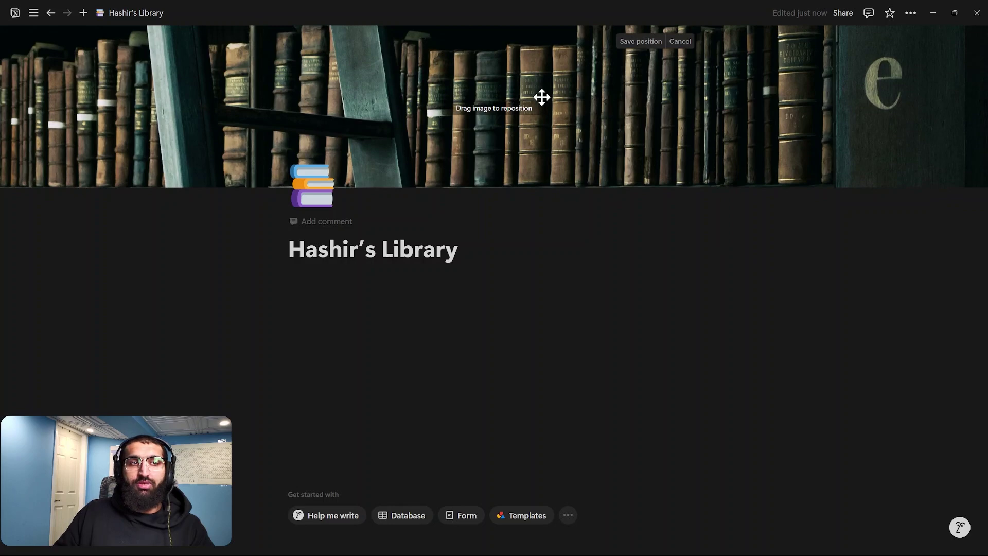
click(634, 44)
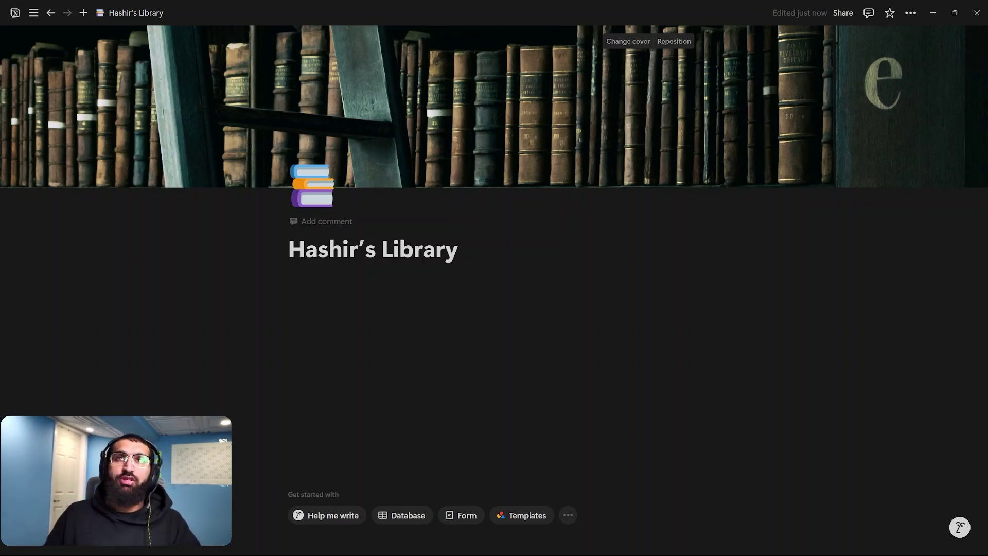
- Locate the new library page among the private pages and check whether it contains any subpages
mouse_move(34, 13)
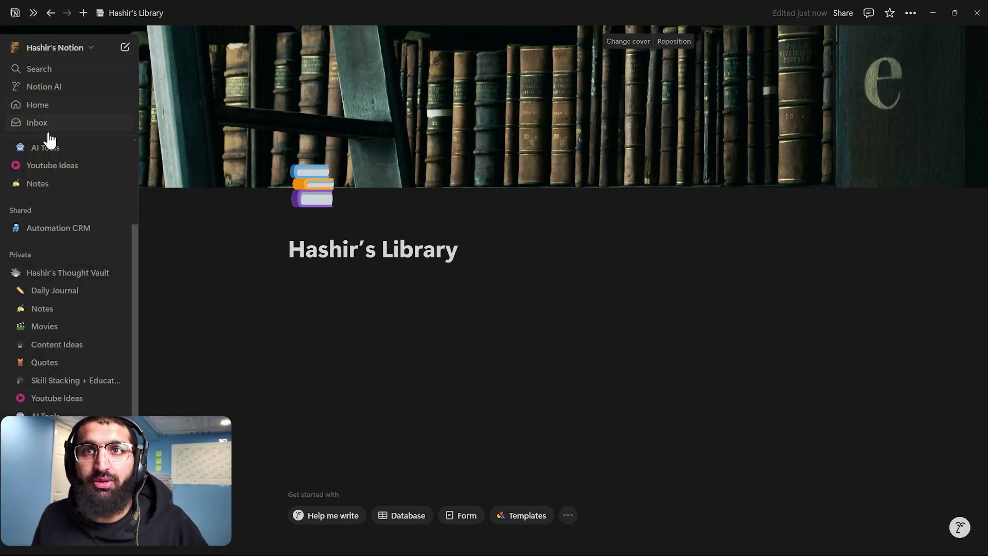
scroll(49, 212, down, 4)
scroll(46, 221, up, 2)
scroll(46, 228, up, 1)
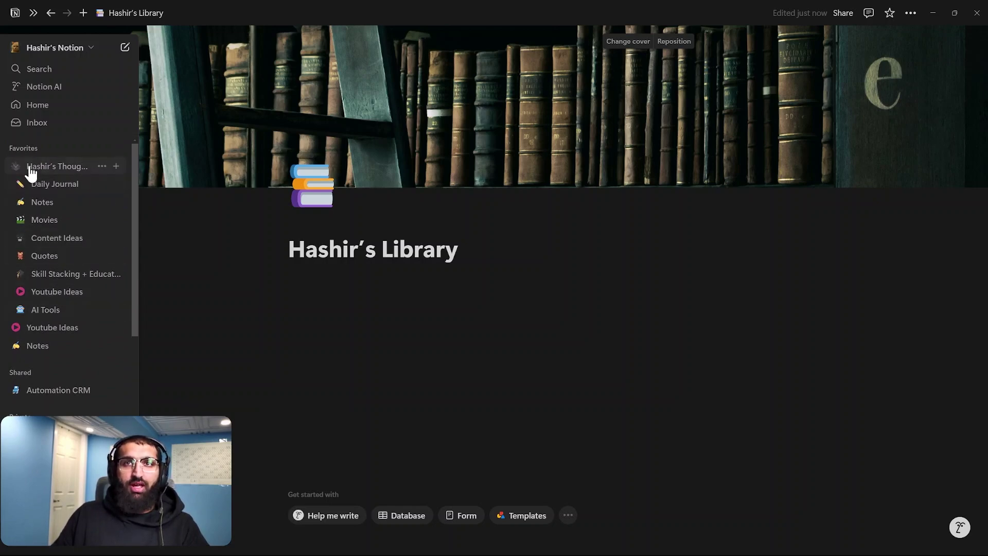
scroll(8, 309, down, 5)
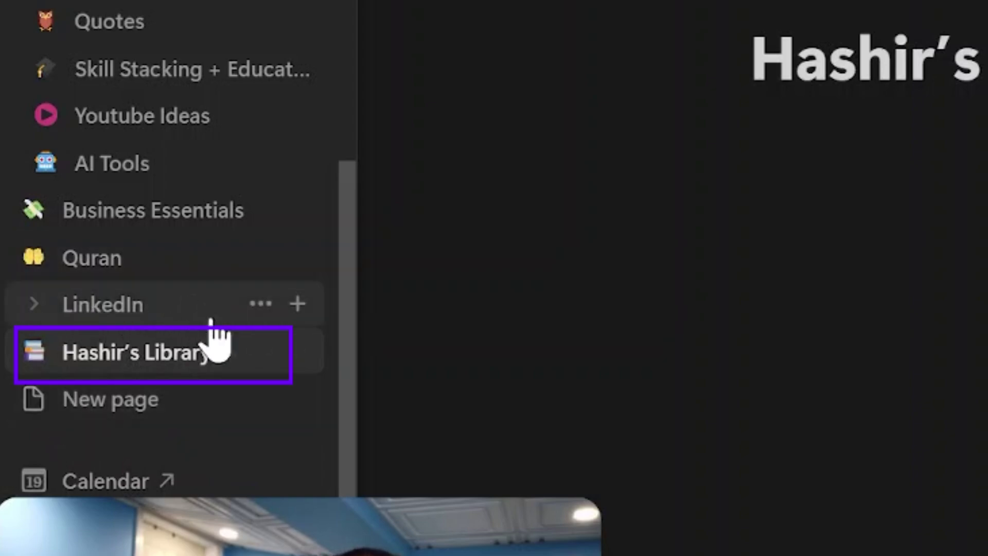
click(55, 367)
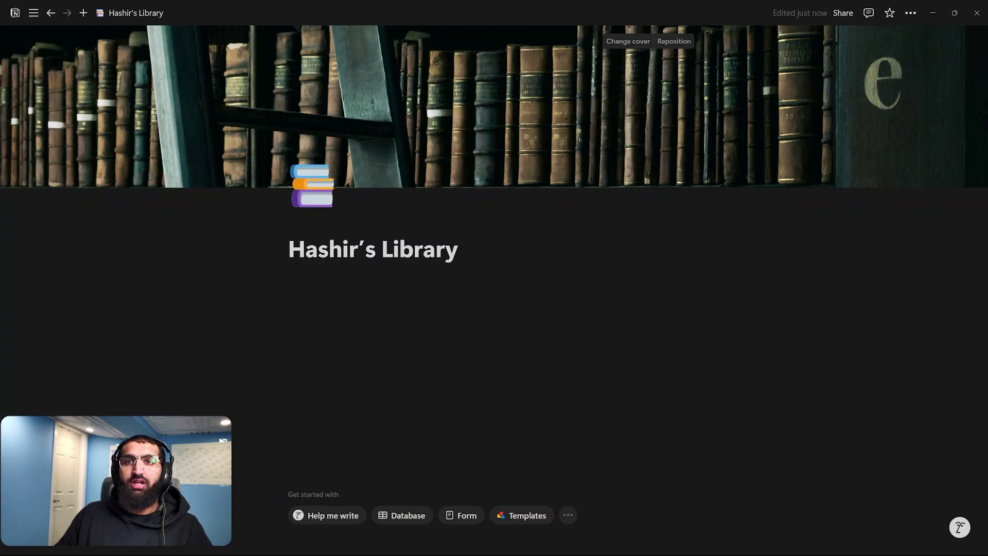
mouse_move(55, 366)
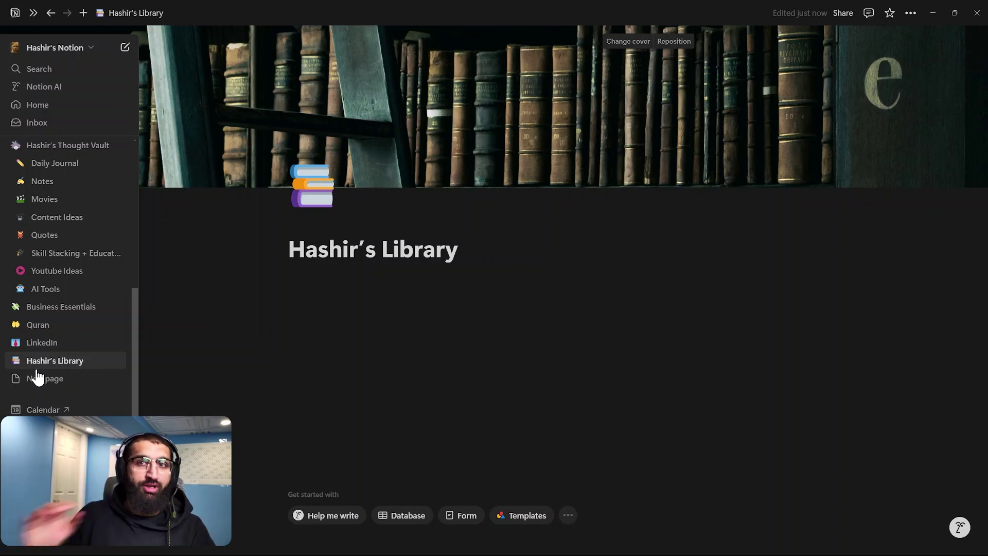
click(16, 362)
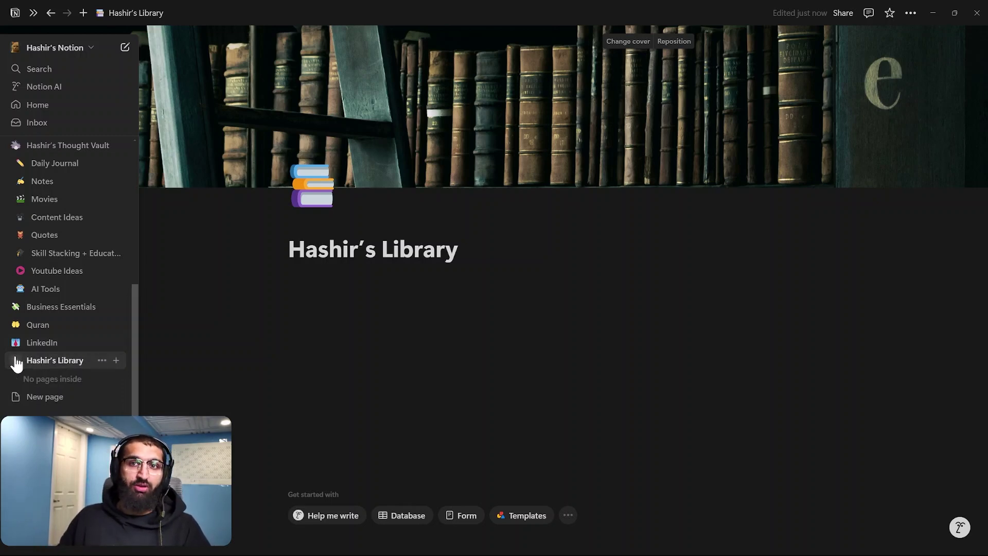
click(15, 363)
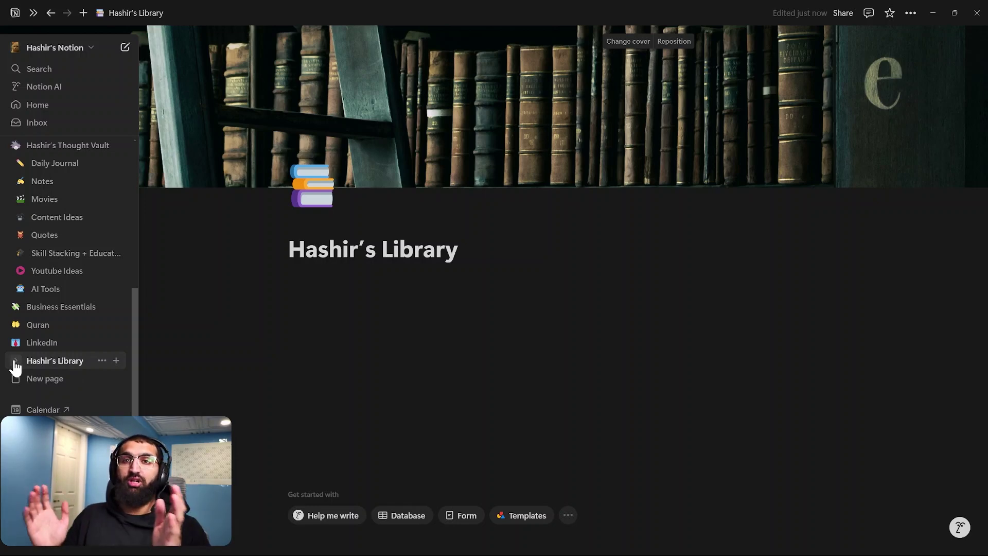
- Enter the plain text "conten" on the first line below the page title
key(Return)
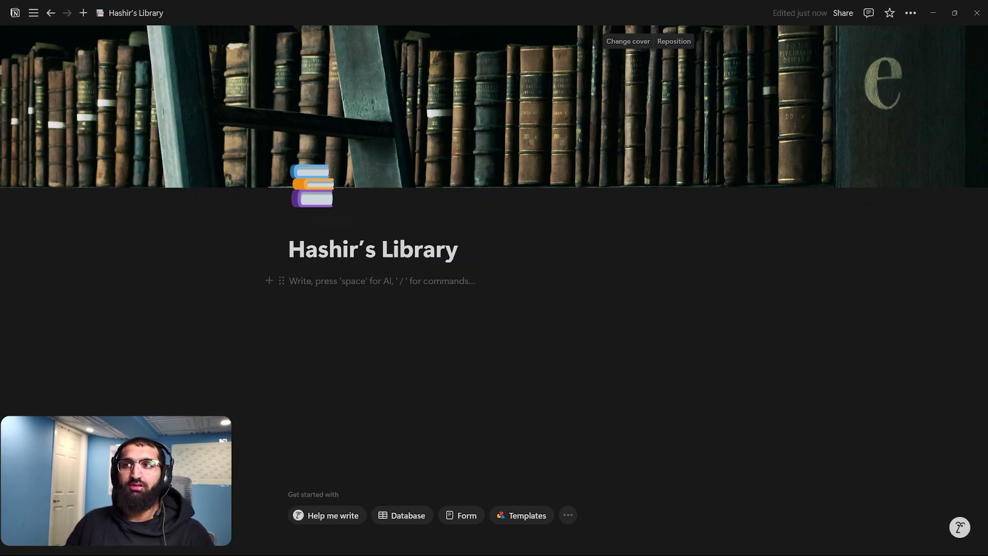
text(conten)
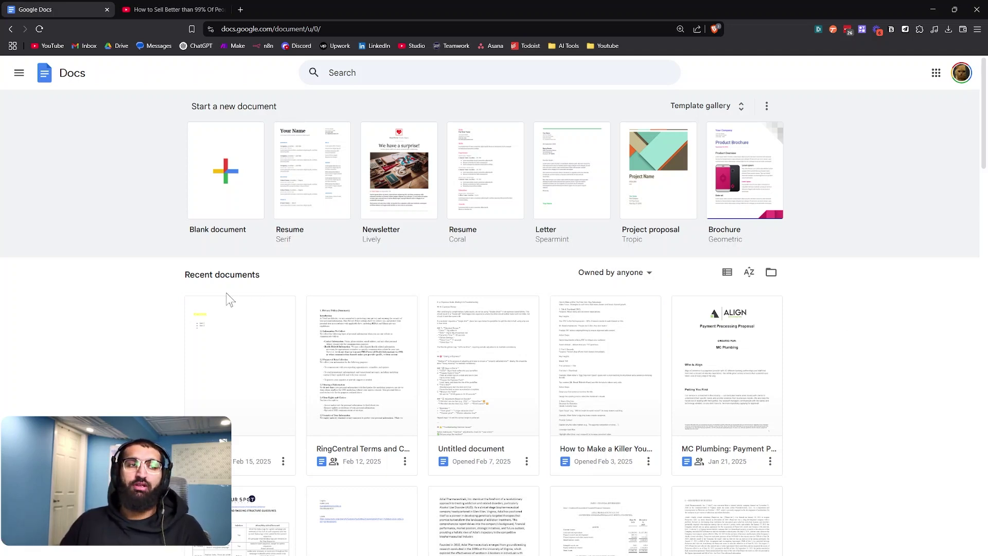
- In Google Docs, create a blank document titled with the owner's first name plus "Library" and write "Content" in its body
click(240, 167)
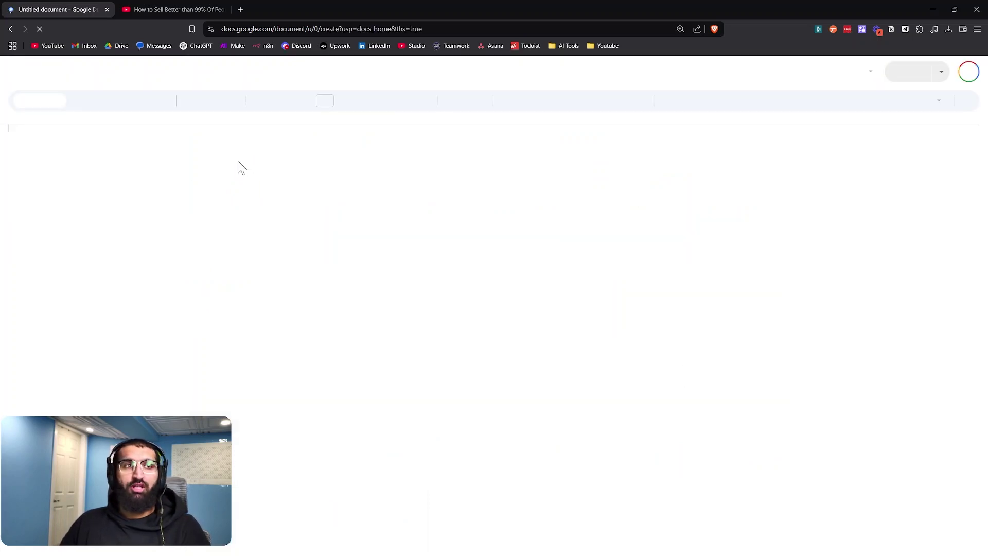
click(83, 67)
text(H)
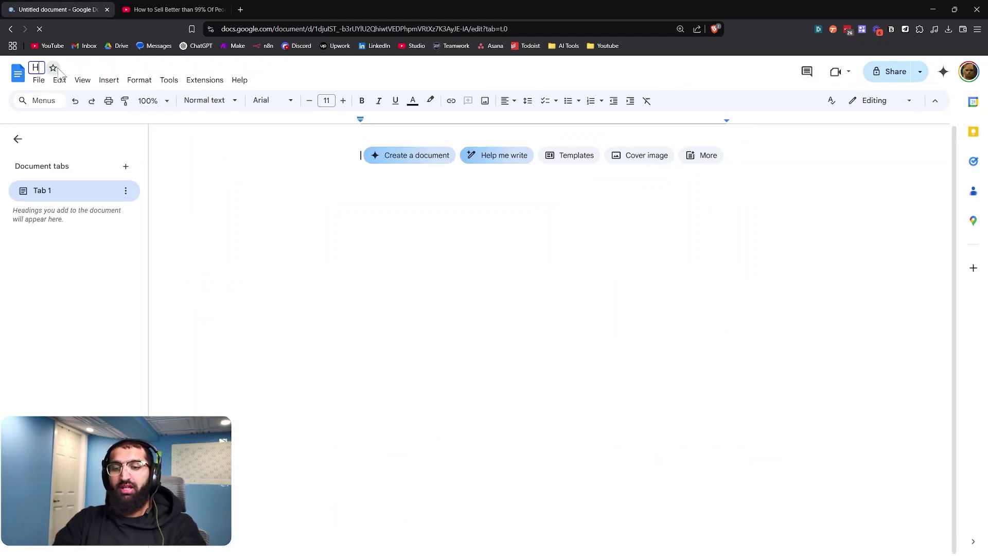
text(ashir's Library)
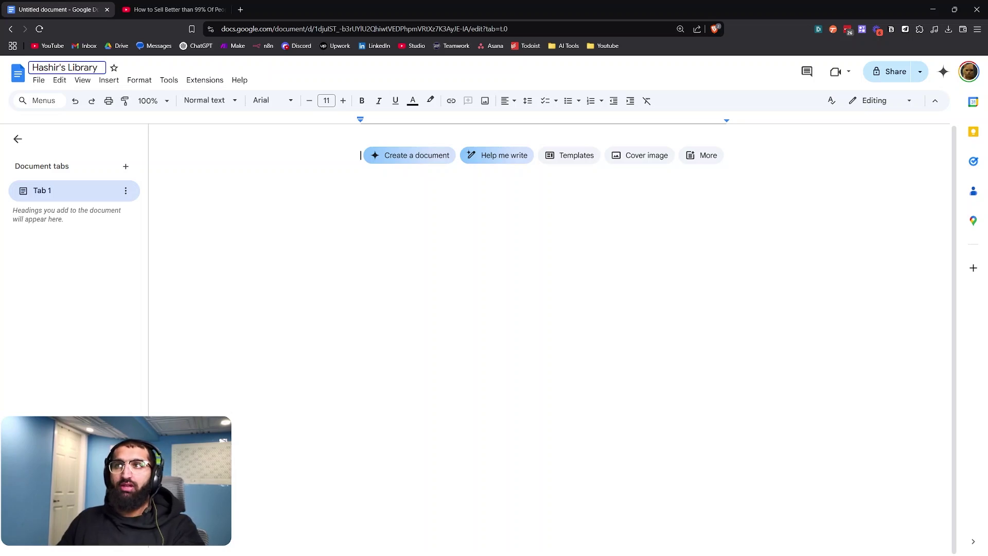
key(Return)
text(Content)
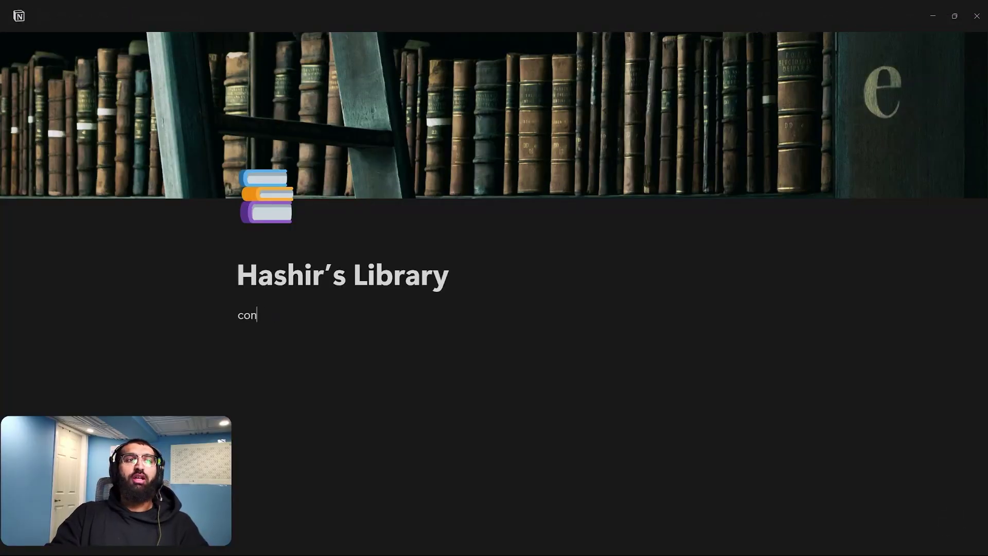
- Back in Notion, delete the plain text below the page title
key(BackSpace)
key(BackSpace)
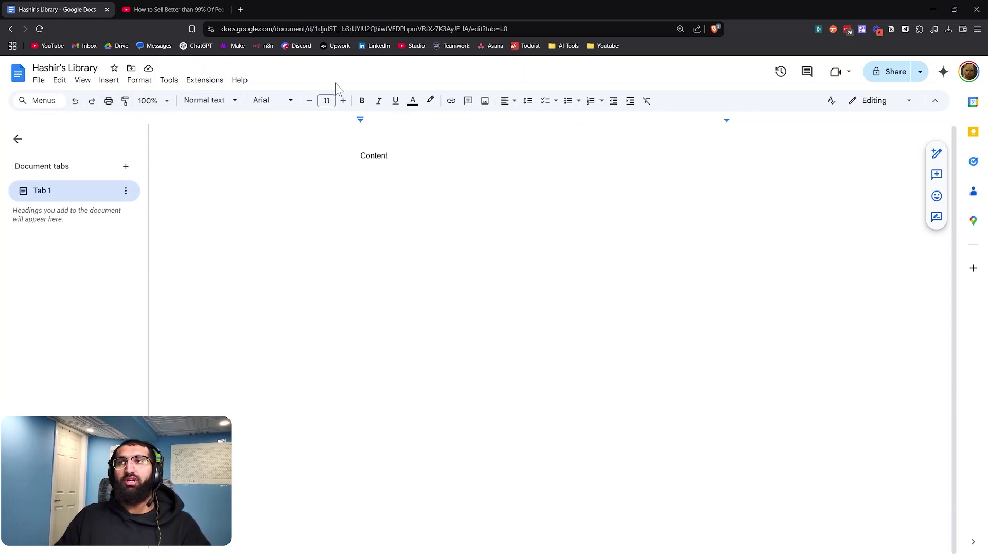
- In Google Docs, format the word "Content" as bold, size 15, with a light orange text color
key(ctrl+a)
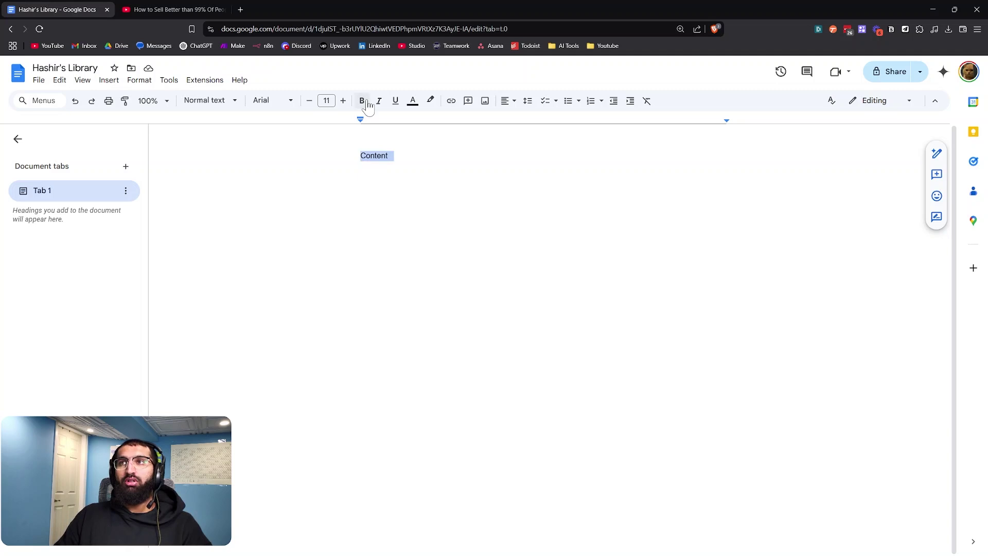
click(367, 104)
click(342, 101)
click(342, 100)
click(342, 100)
click(342, 101)
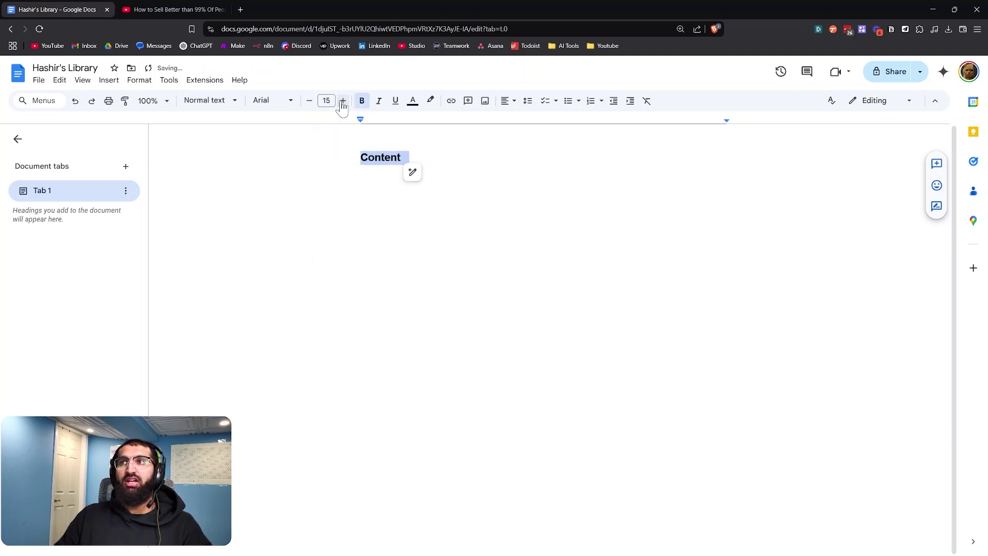
click(412, 100)
click(439, 149)
key(Right)
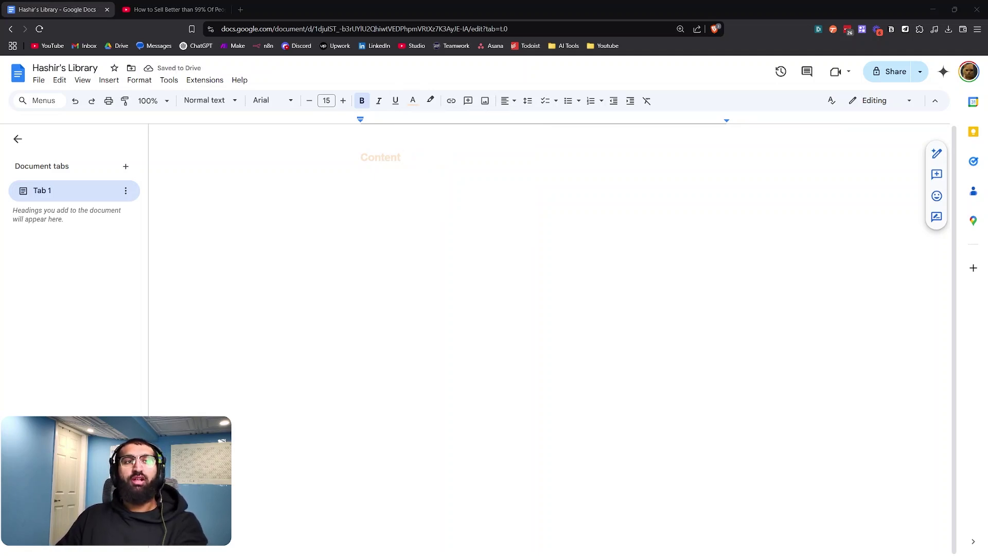
- Back in Notion, bring up the block list on the empty line below the page title and examine the basic and media blocks
key(alt+Tab)
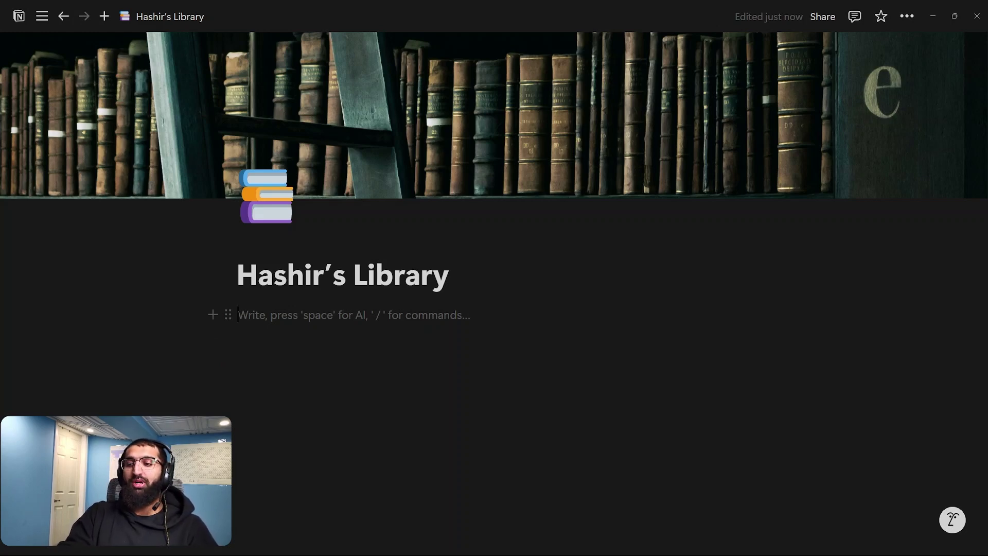
text(/)
scroll(344, 391, down, 3)
scroll(348, 419, up, 3)
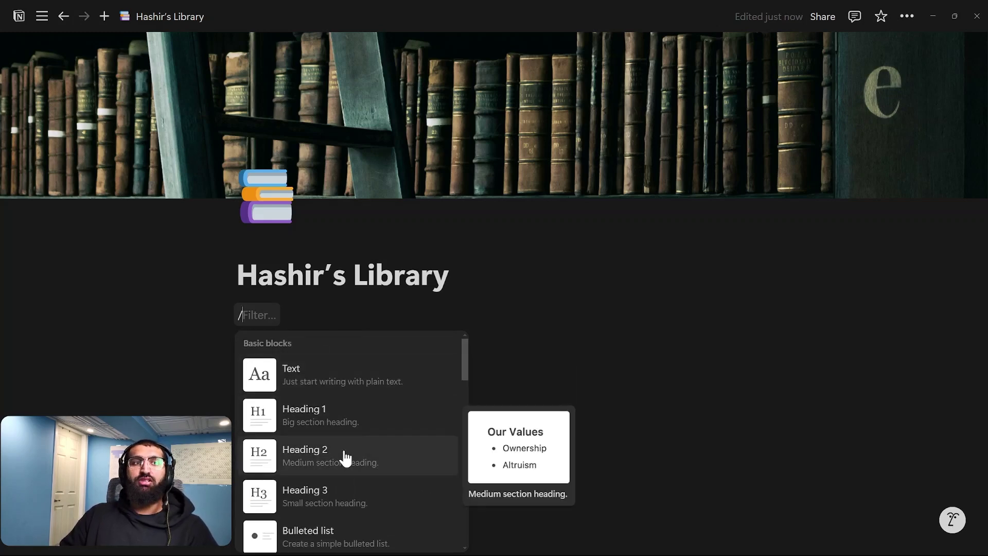
scroll(345, 461, down, 5)
scroll(346, 430, down, 5)
scroll(344, 437, up, 3)
scroll(344, 438, up, 4)
scroll(347, 459, down, 5)
scroll(344, 456, up, 4)
scroll(326, 421, up, 4)
scroll(324, 452, down, 4)
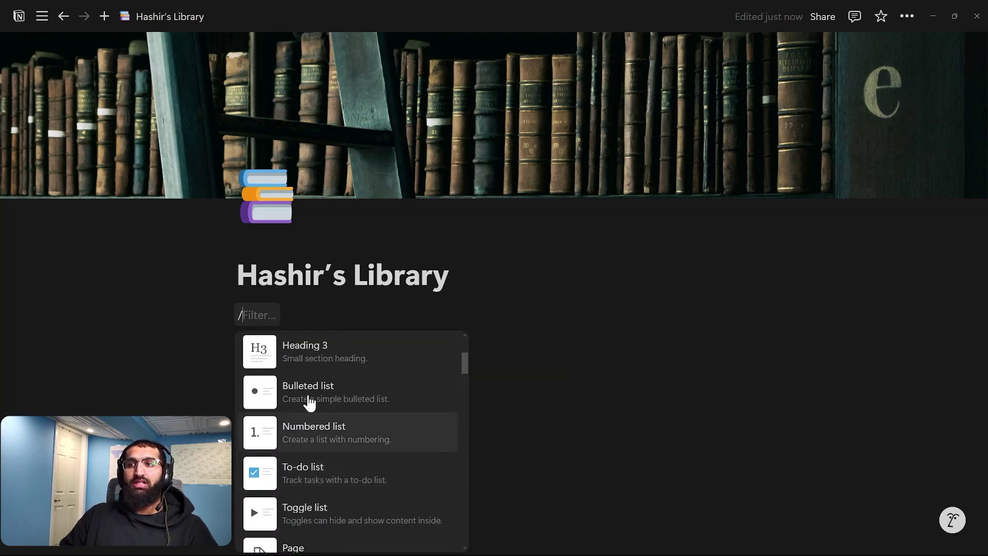
scroll(317, 462, down, 2)
scroll(332, 453, down, 4)
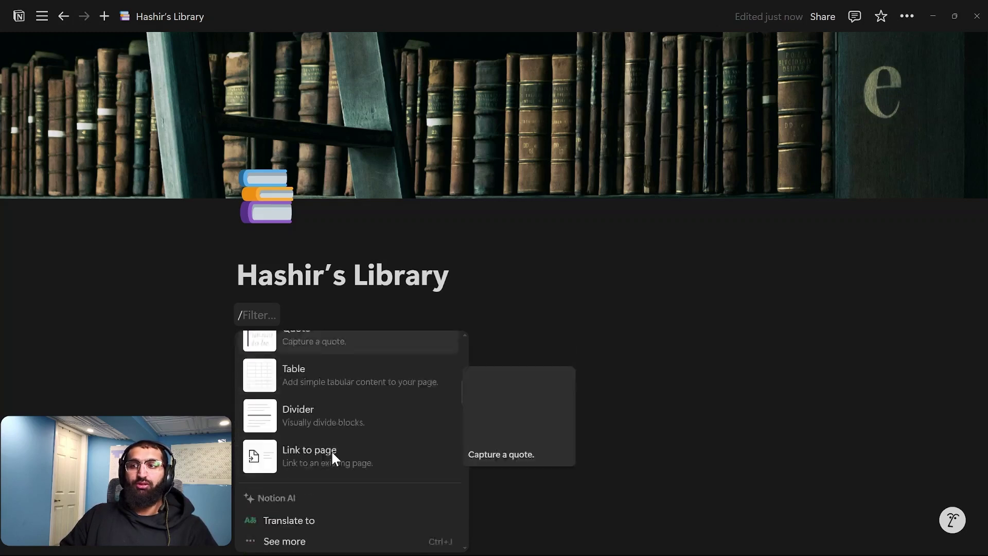
scroll(333, 457, down, 1)
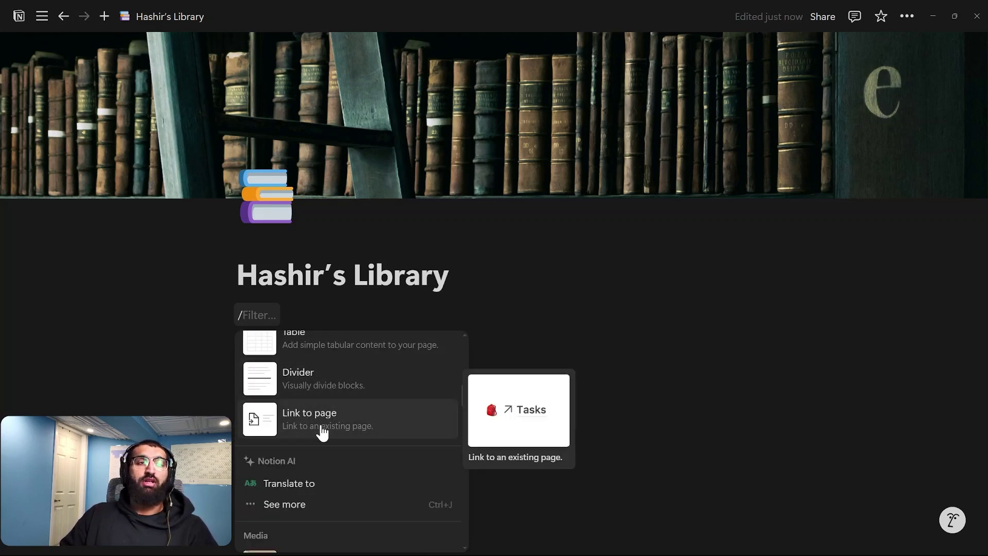
scroll(343, 427, down, 4)
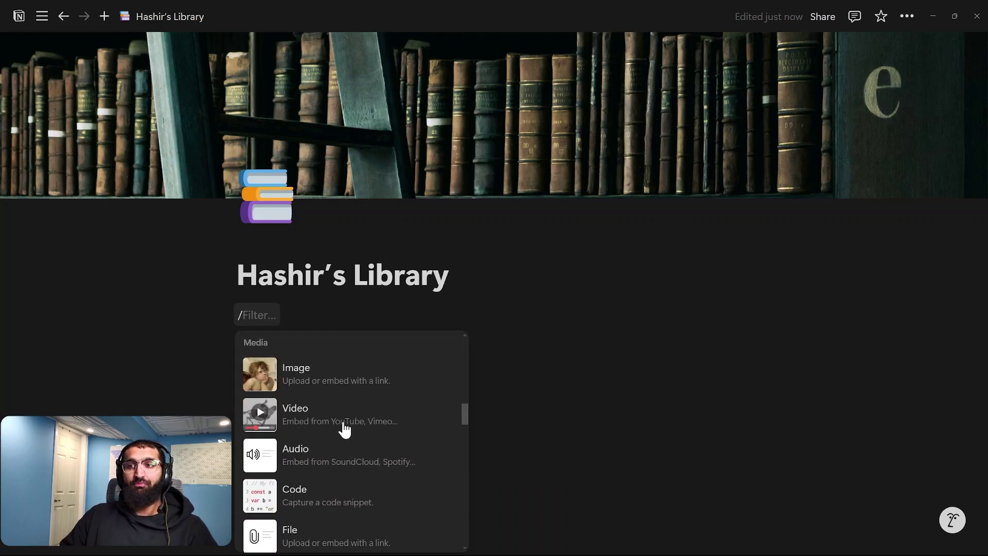
scroll(345, 438, down, 3)
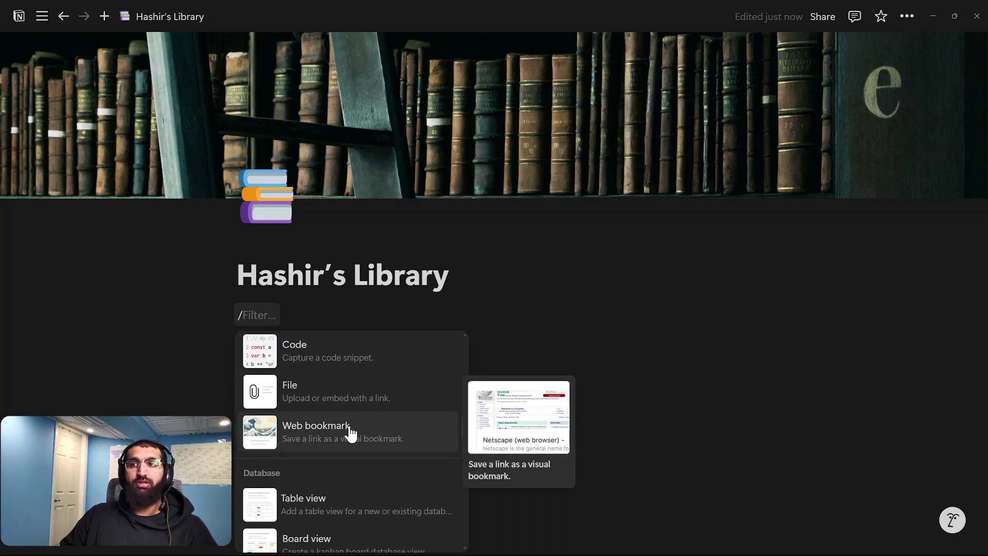
- Look through the block list's database views, charts, advanced blocks and inline options
scroll(340, 419, down, 6)
scroll(350, 430, down, 12)
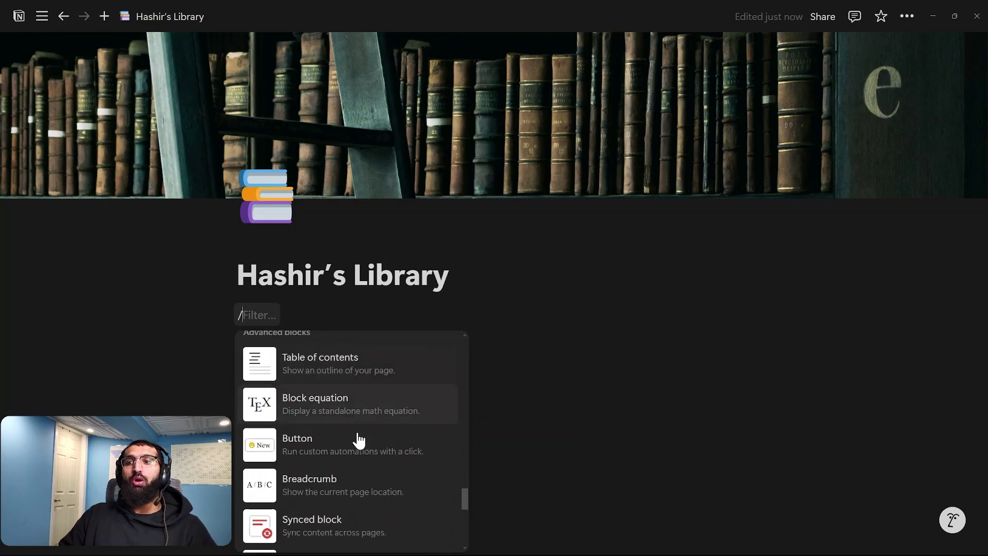
scroll(355, 458, up, 12)
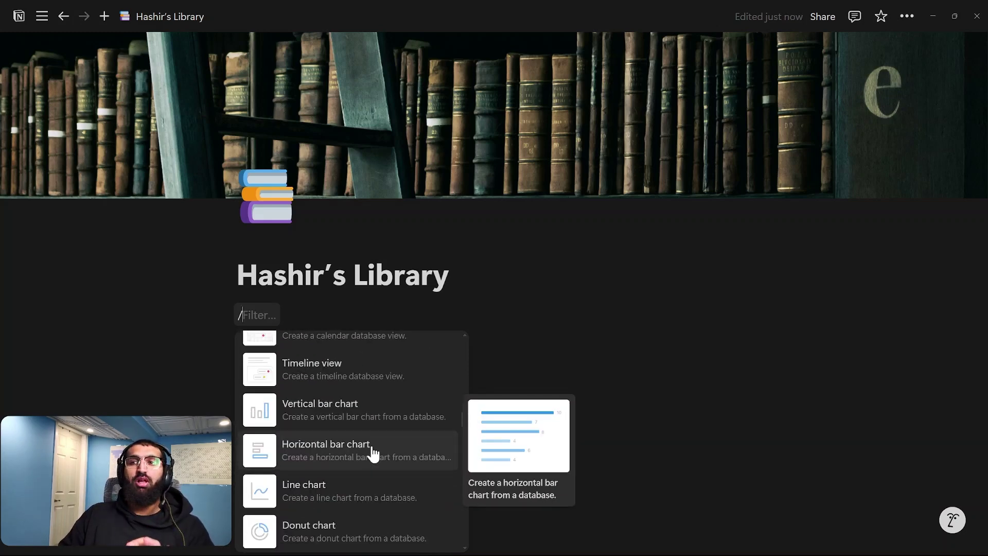
scroll(371, 452, up, 13)
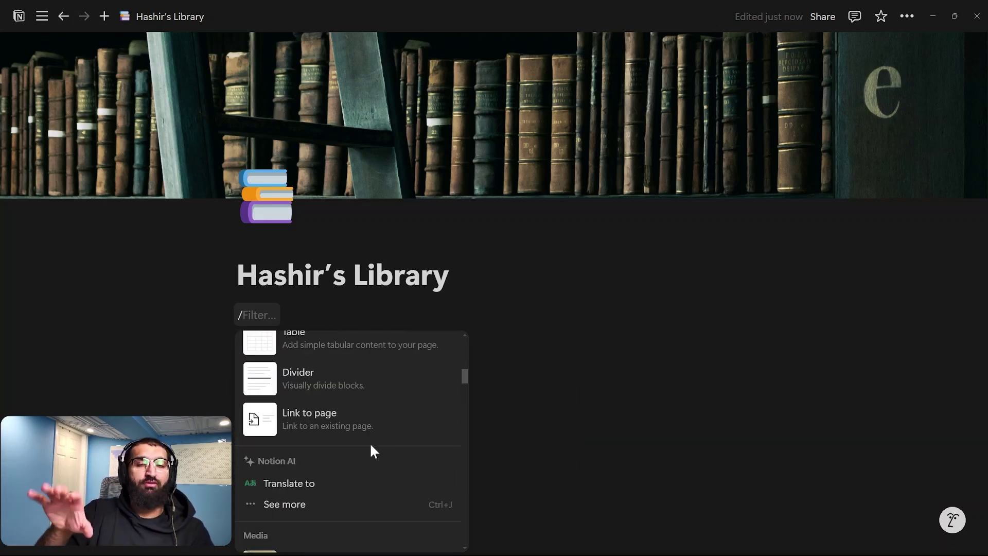
scroll(370, 445, up, 8)
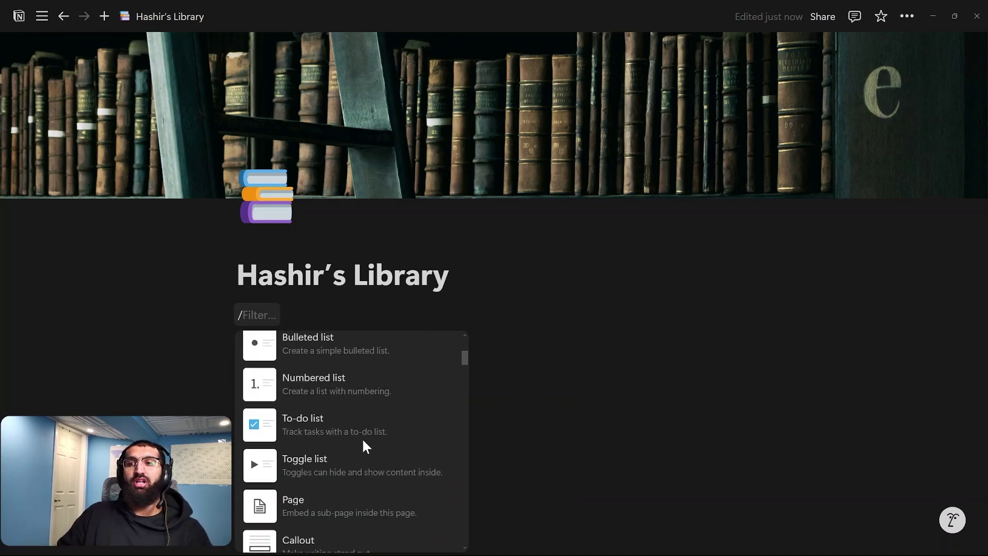
scroll(371, 447, down, 5)
scroll(371, 456, down, 10)
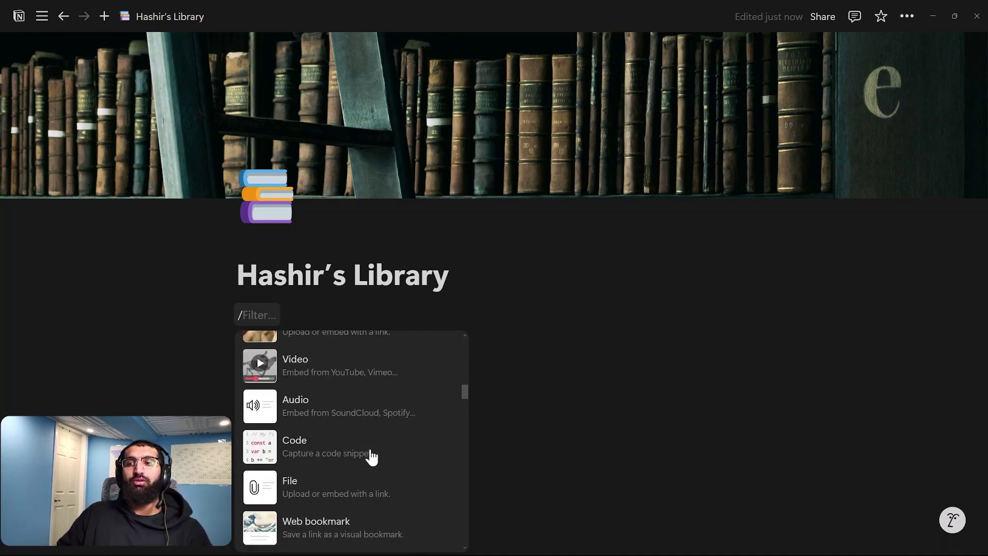
scroll(371, 457, up, 5)
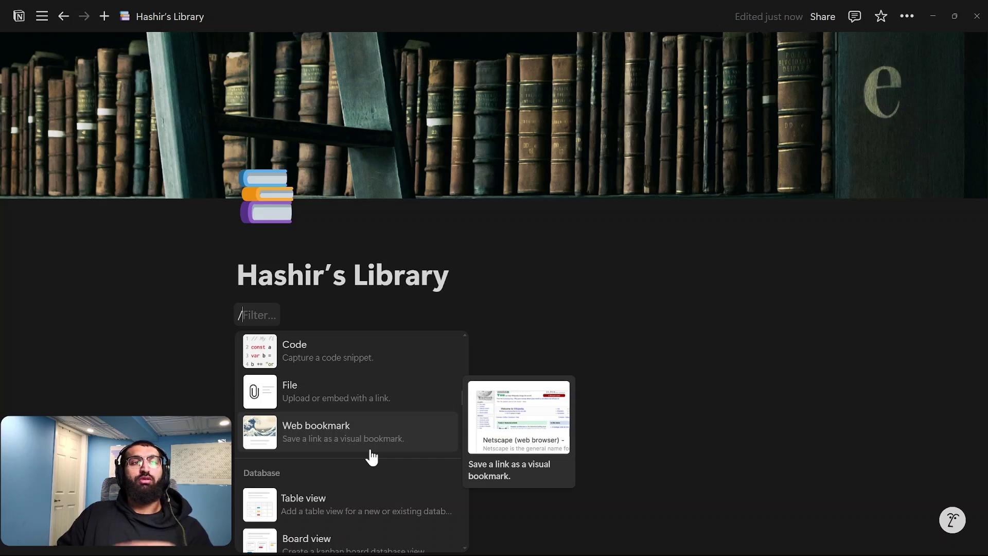
scroll(371, 457, up, 4)
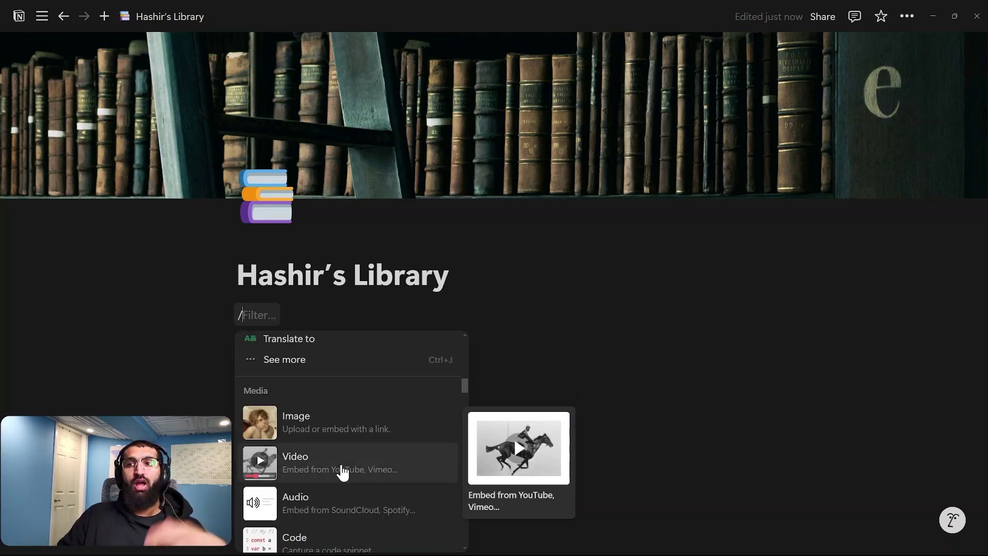
scroll(368, 448, down, 12)
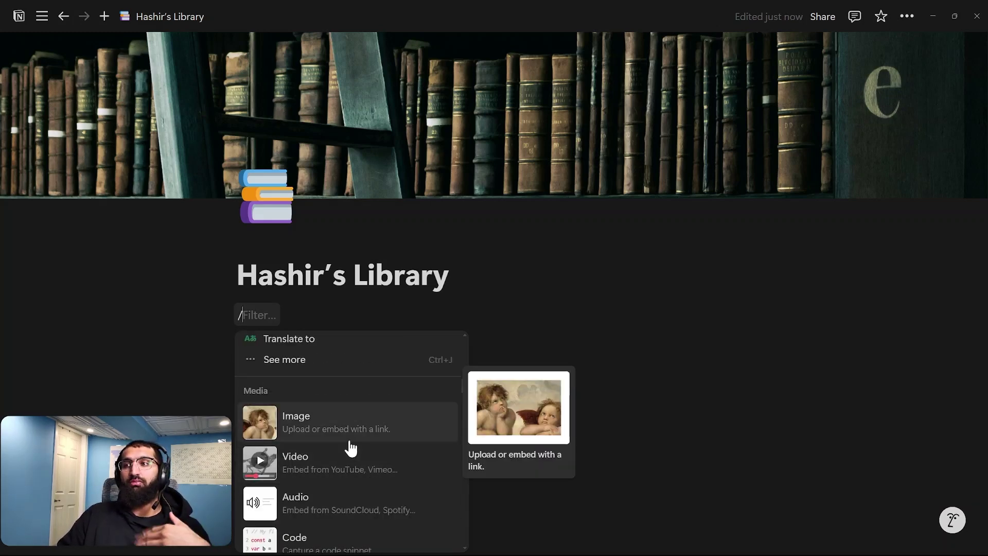
scroll(360, 456, up, 12)
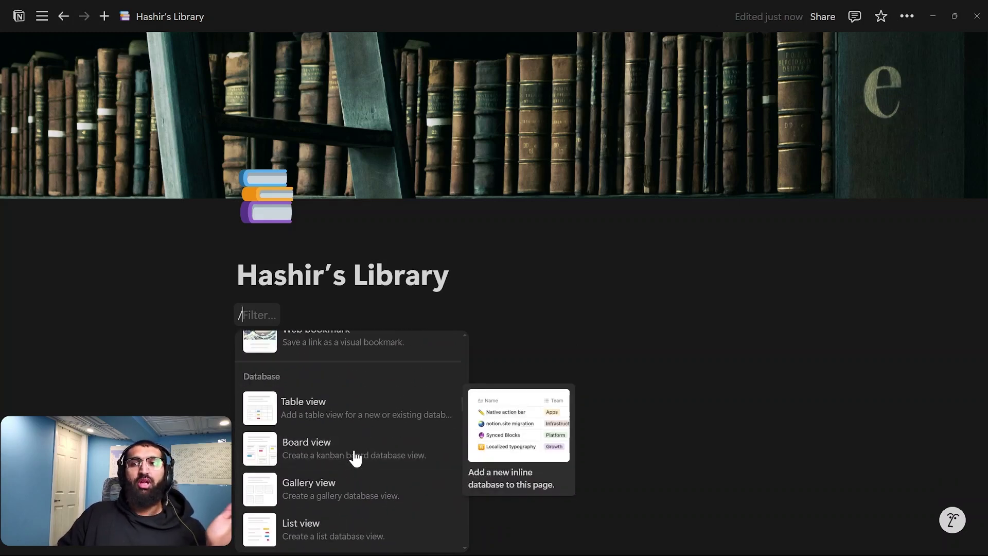
scroll(341, 490, up, 8)
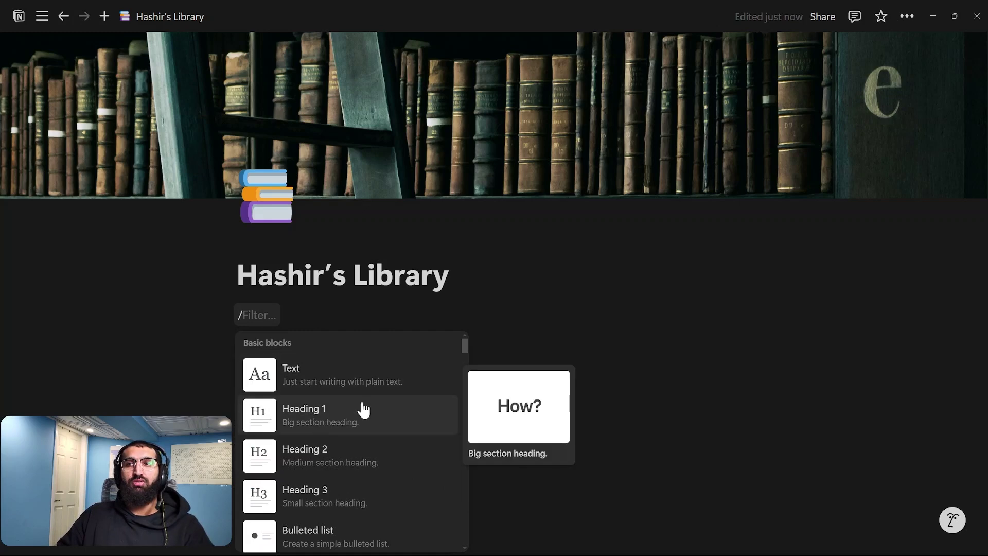
scroll(334, 442, down, 4)
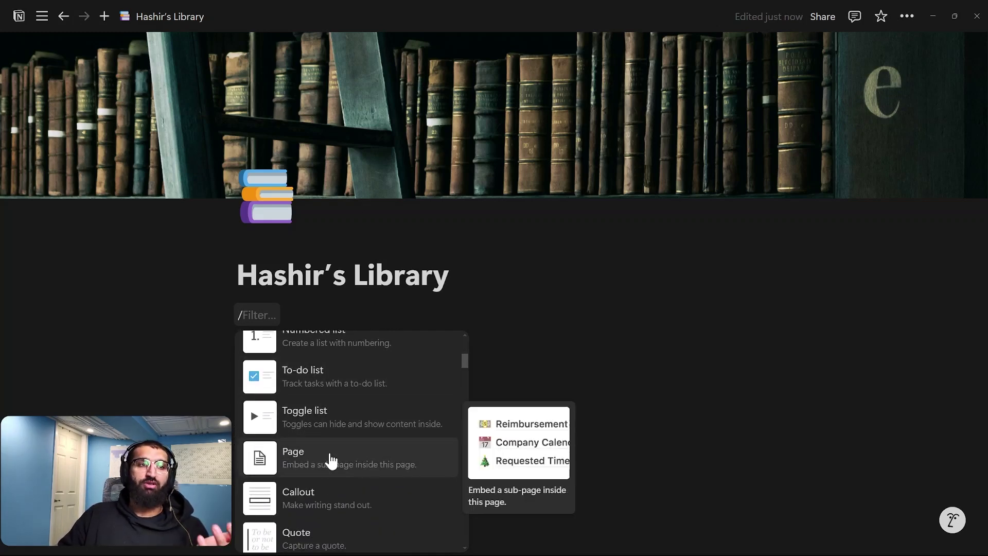
scroll(331, 459, down, 10)
scroll(334, 459, down, 6)
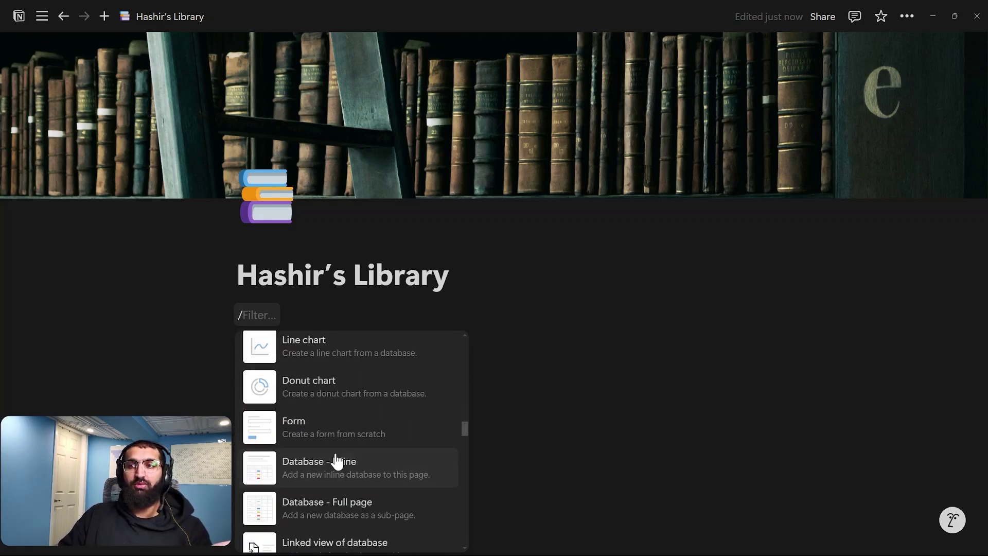
scroll(341, 458, down, 6)
scroll(350, 453, up, 4)
scroll(354, 447, up, 2)
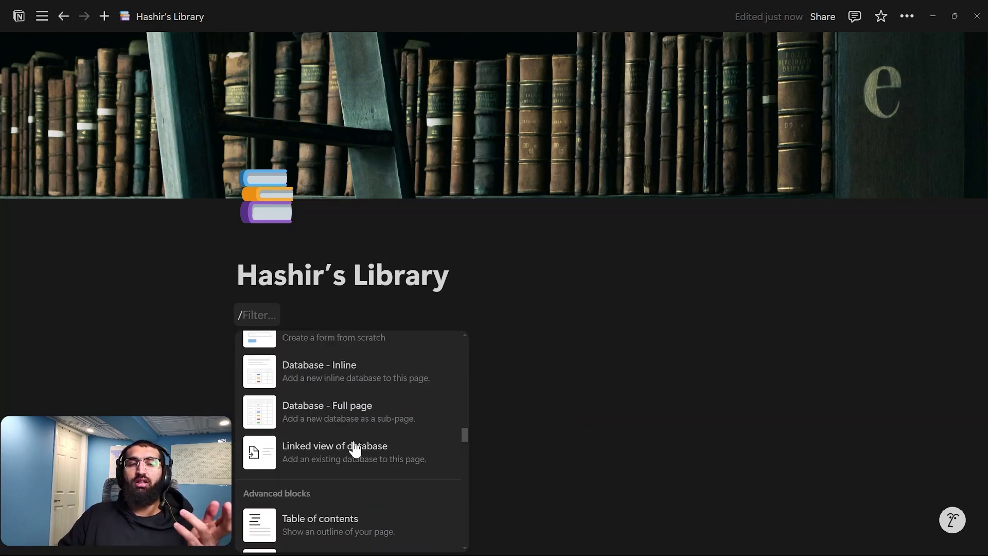
scroll(354, 448, down, 6)
scroll(355, 449, down, 7)
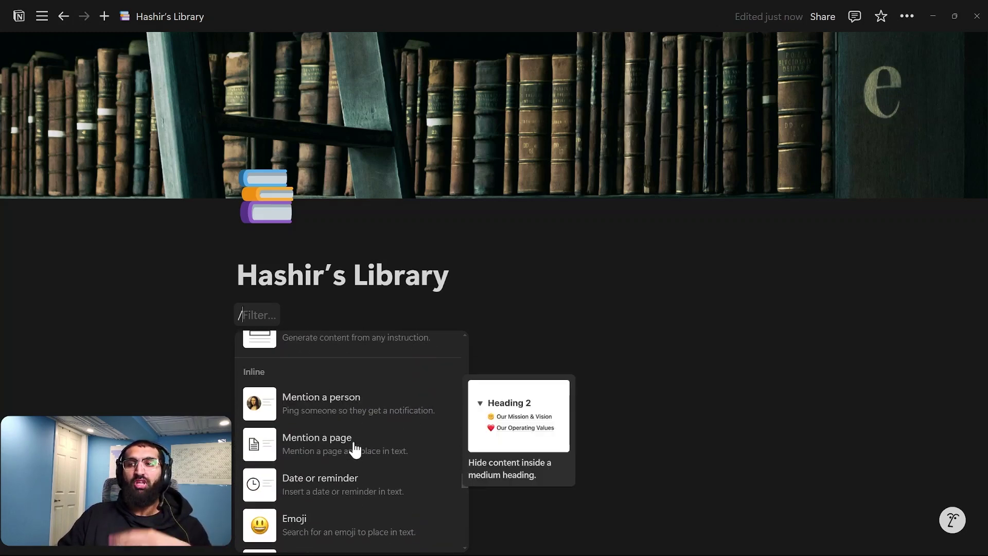
- Examine the embeddable services in the block list, such as Google Maps, Figma, Miro, Slack, Dropbox and OneDrive
scroll(309, 427, up, 4)
scroll(342, 448, down, 5)
scroll(350, 469, down, 6)
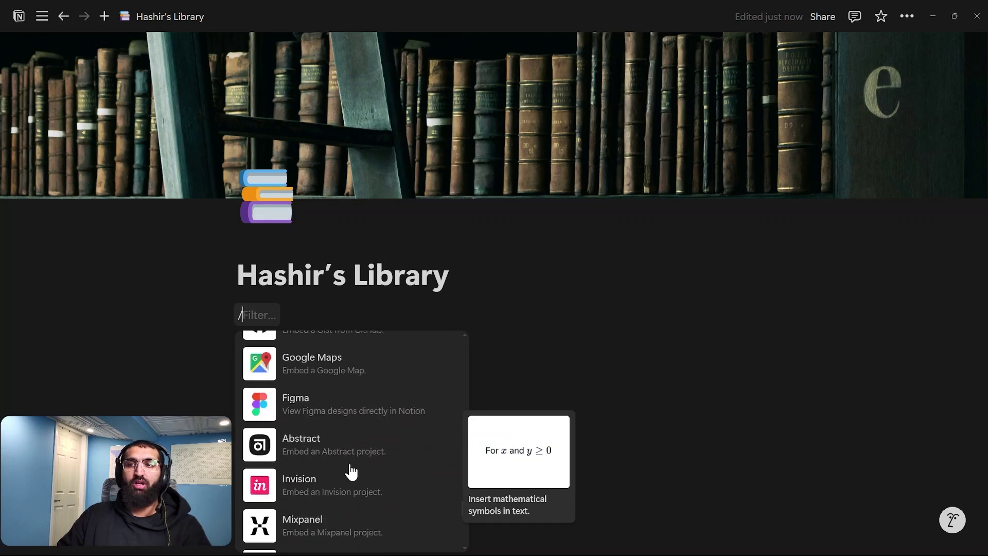
scroll(348, 468, down, 6)
scroll(348, 468, up, 6)
scroll(348, 468, up, 6)
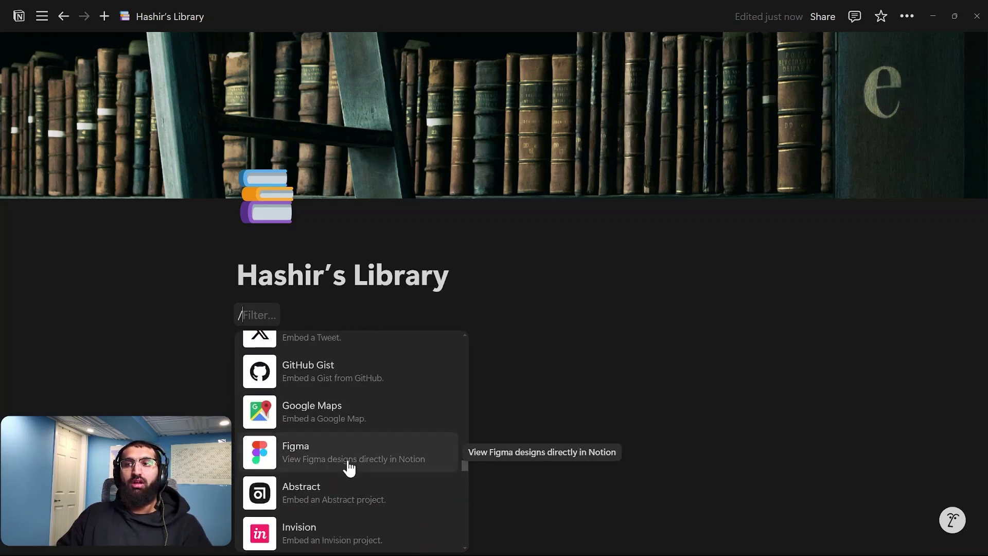
scroll(348, 468, down, 6)
scroll(348, 468, up, 1)
scroll(348, 468, down, 4)
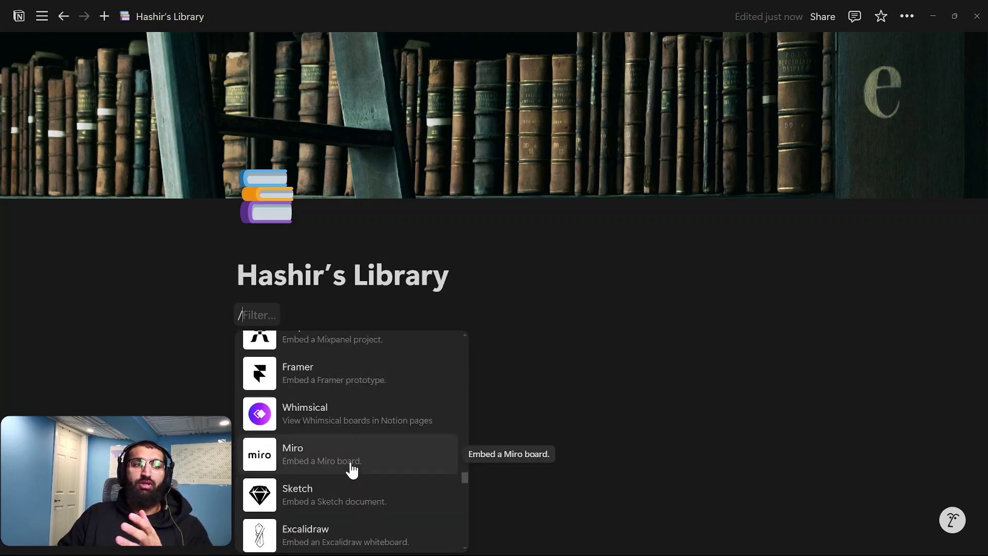
scroll(350, 469, down, 10)
scroll(353, 472, down, 8)
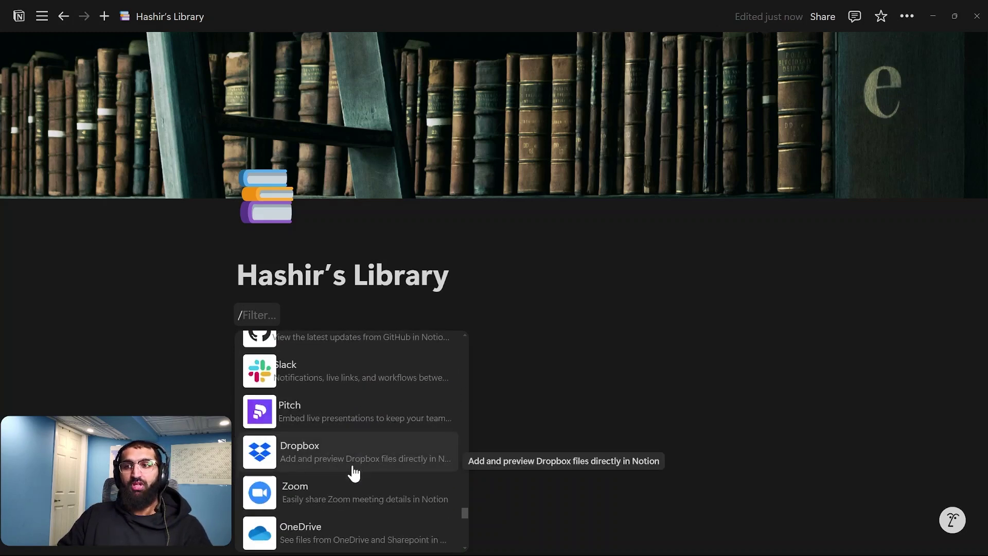
scroll(344, 465, up, 1)
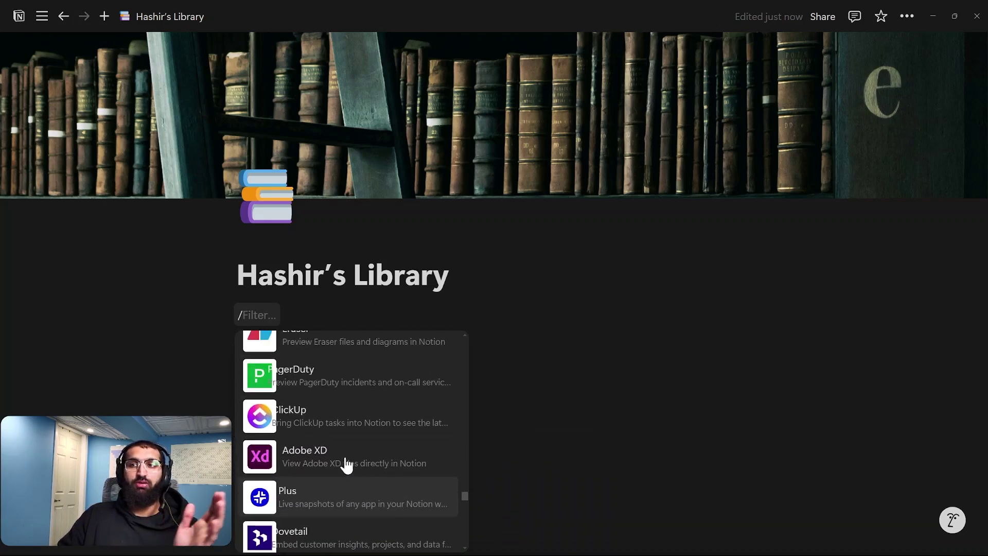
scroll(342, 432, down, 7)
scroll(355, 463, down, 5)
scroll(360, 458, up, 8)
scroll(430, 454, down, 6)
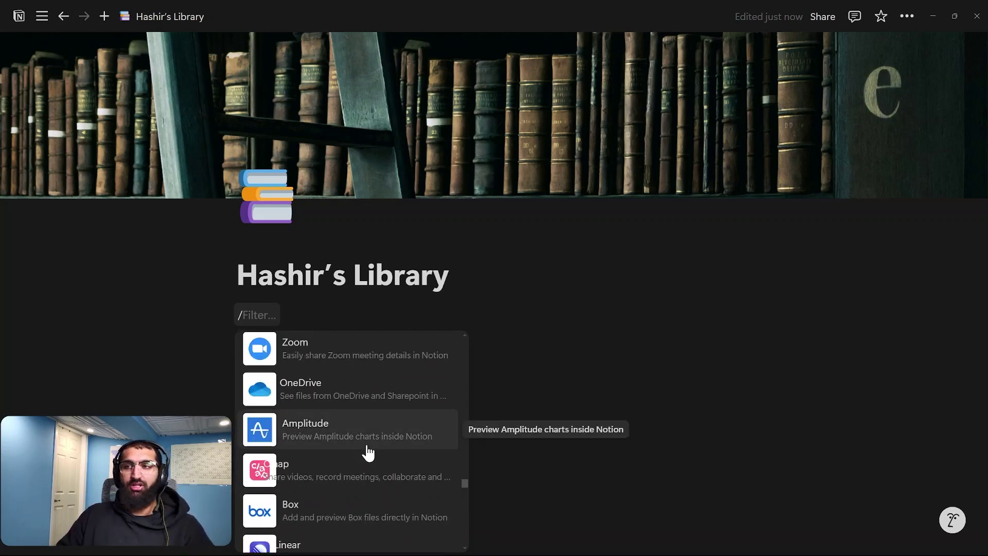
- Insert a bulleted list with Midnight Library, The Name of the Wind, Atomic Habits, Sapiens and Riyad Us-Saliheen
scroll(386, 479, up, 15)
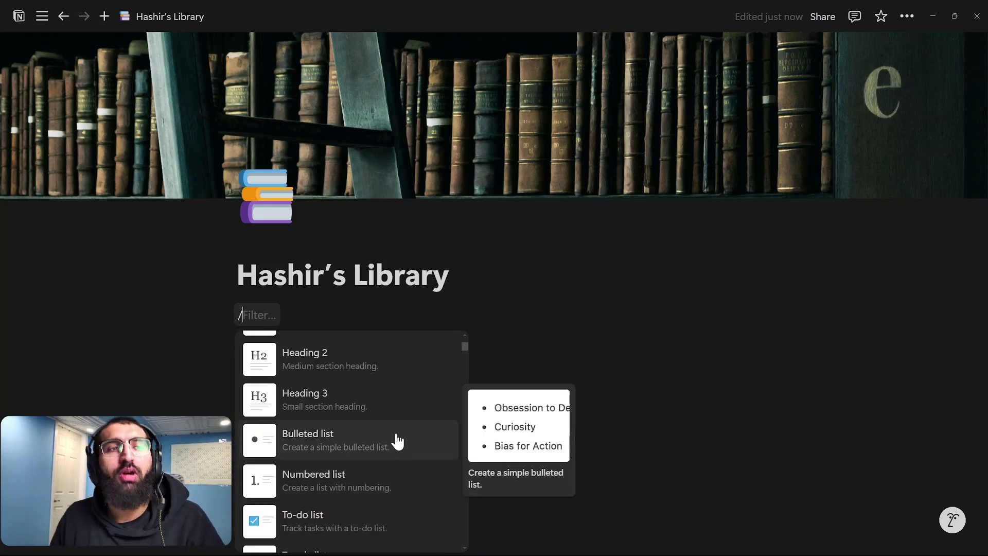
click(362, 448)
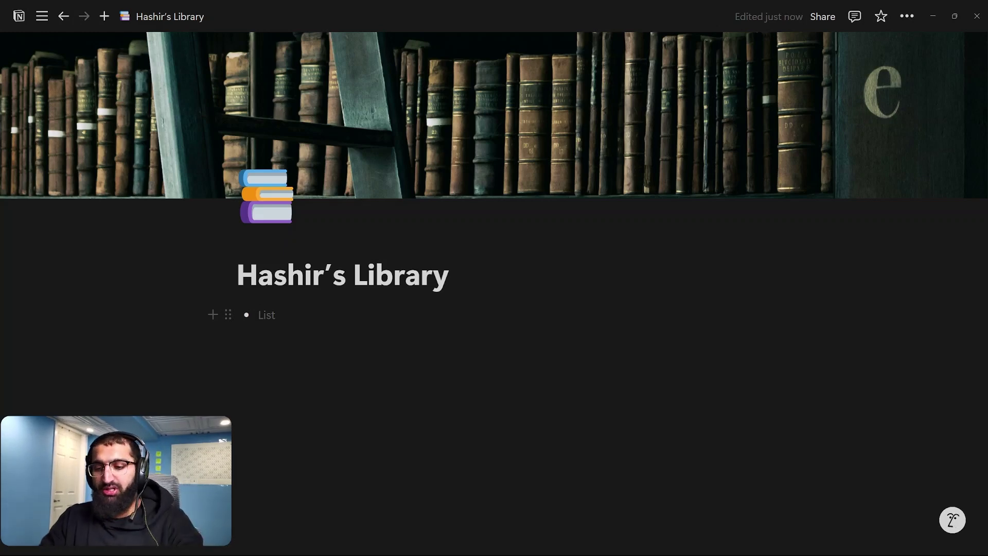
text(Midnight Library)
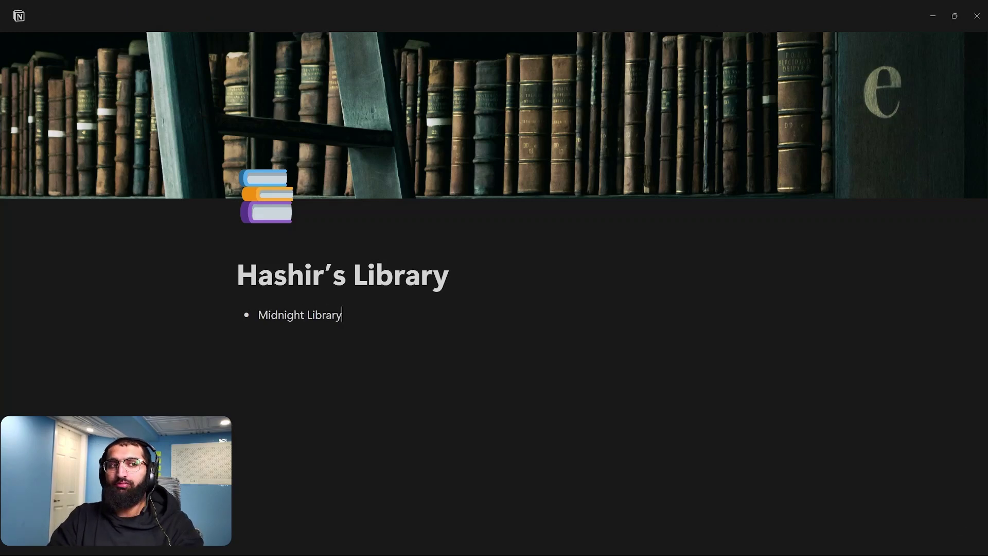
key(Return)
text(The Name of the Wind)
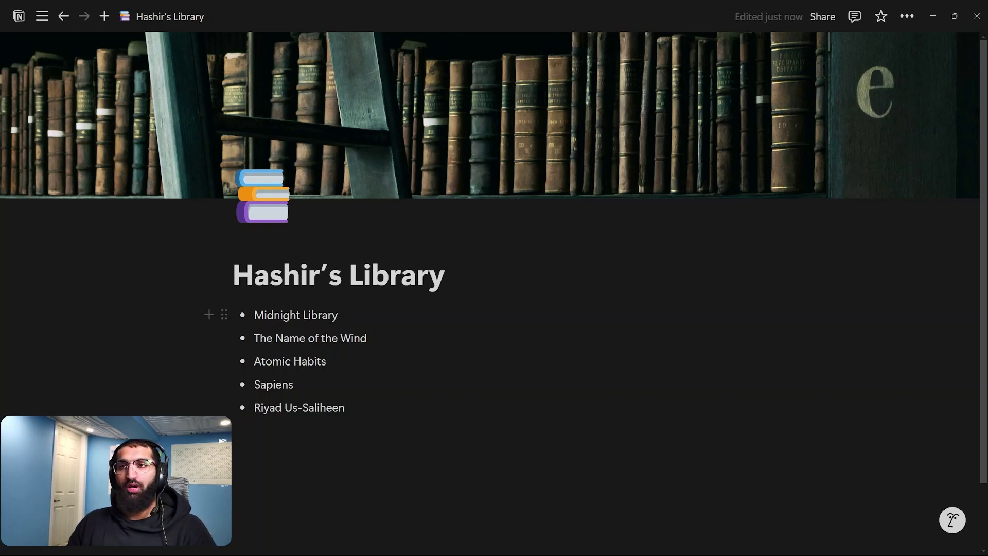
- Add the indented sub-bullet "Author - Matt Haig" under Midnight Library
key(Return)
key(Tab)
text(Au)
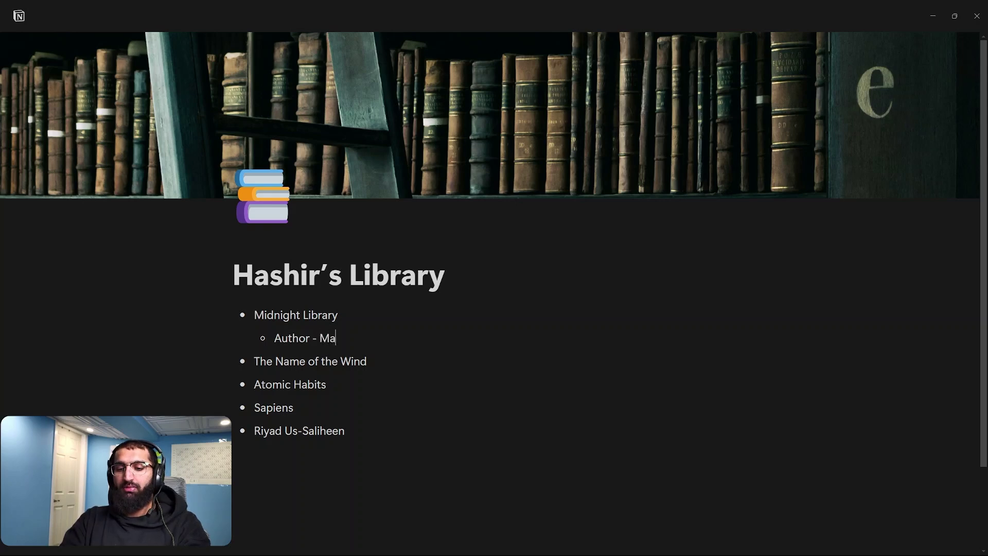
text(thor - Matt Haif)
key(BackSpace)
text(g)
- Try turning the whole book list into a numbered list
scroll(494, 308, down, 2)
click(309, 378)
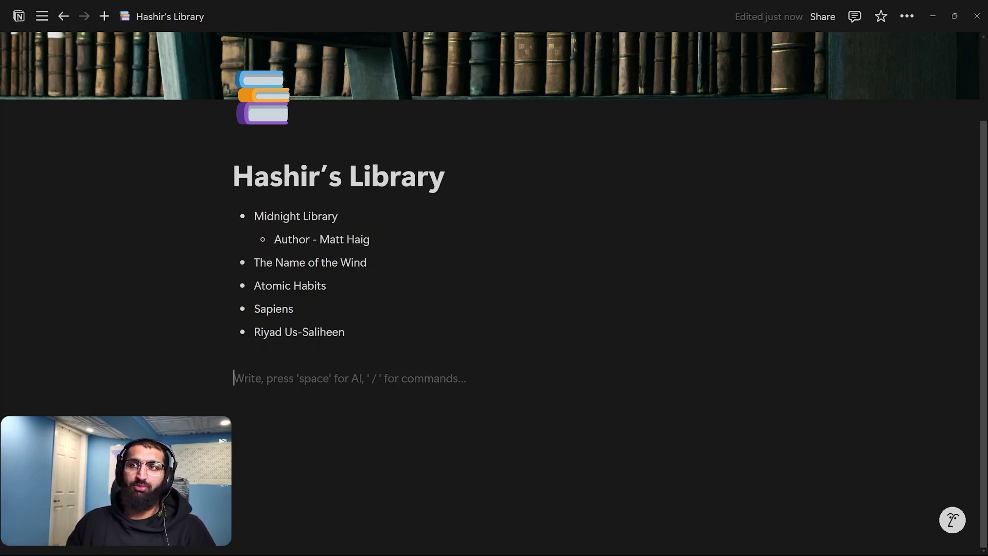
drag(187, 365, 290, 205)
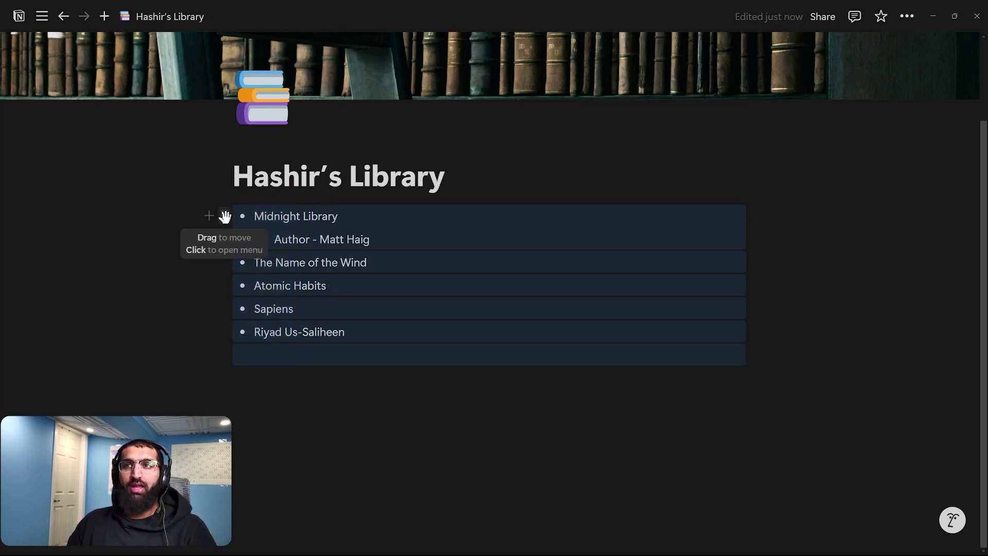
click(225, 216)
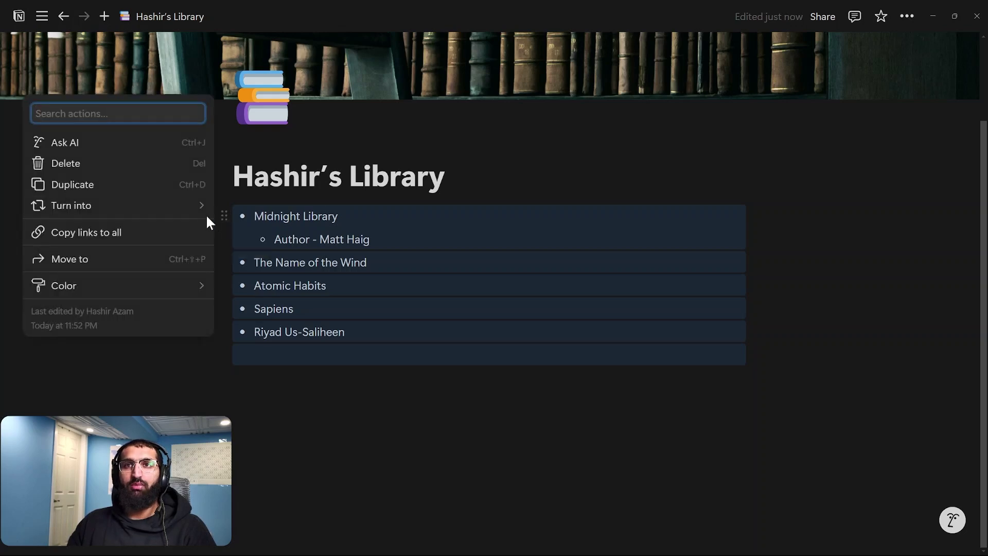
mouse_move(181, 210)
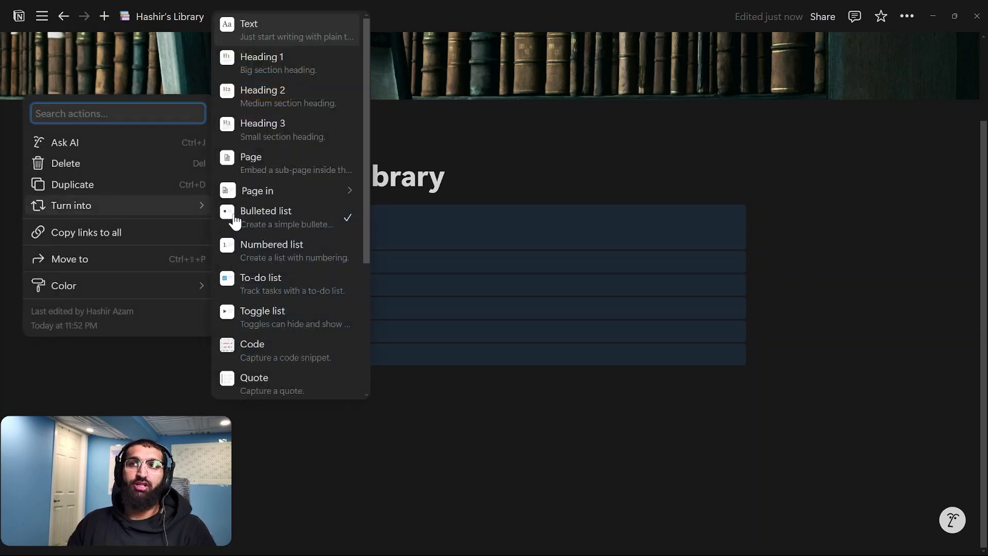
click(286, 254)
click(293, 379)
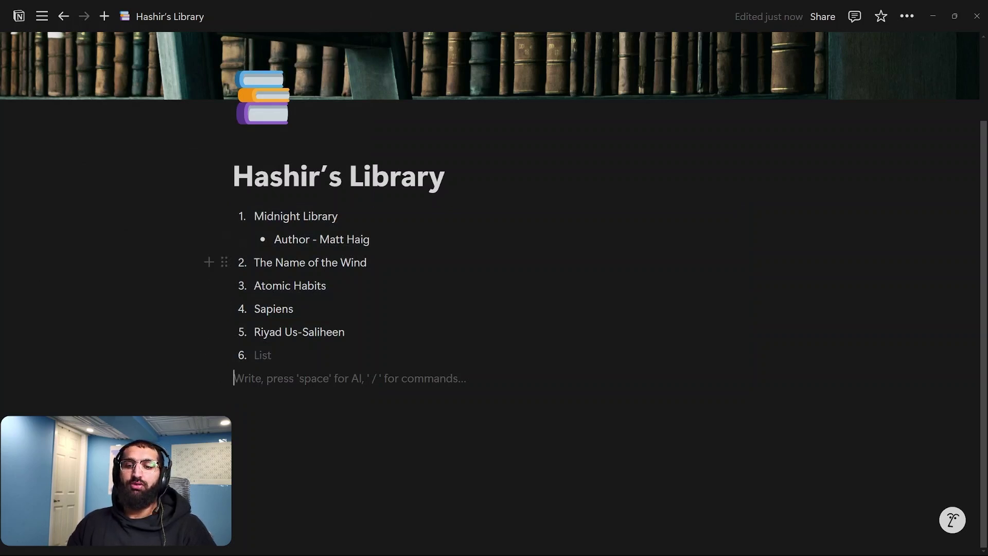
key(ctrl+z)
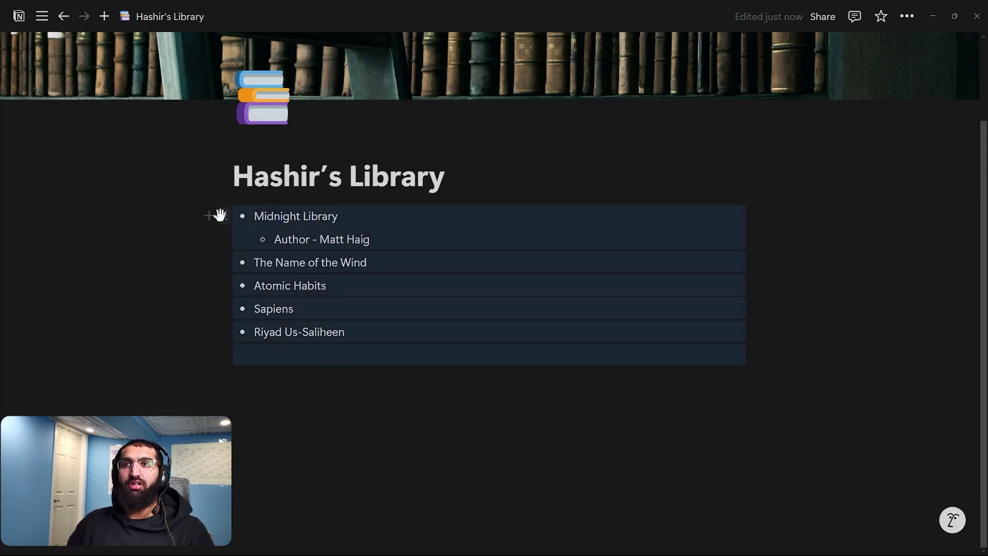
- Turn the selected book list into a to-do list
click(225, 216)
mouse_move(194, 220)
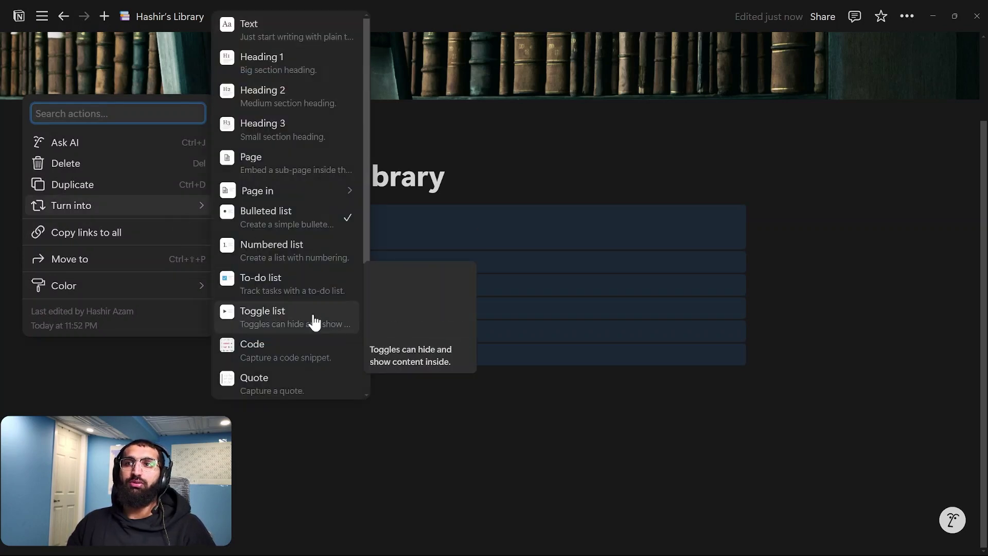
click(306, 296)
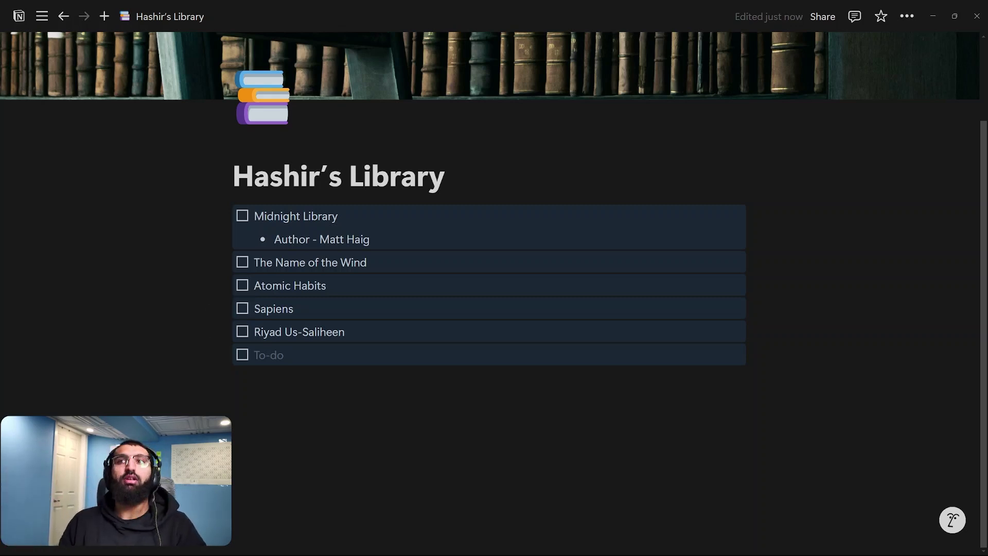
- Check off Midnight Library, The Name of the Wind, Atomic Habits, Sapiens and Riyad Us-Saliheen in the to-do list
click(254, 216)
click(241, 215)
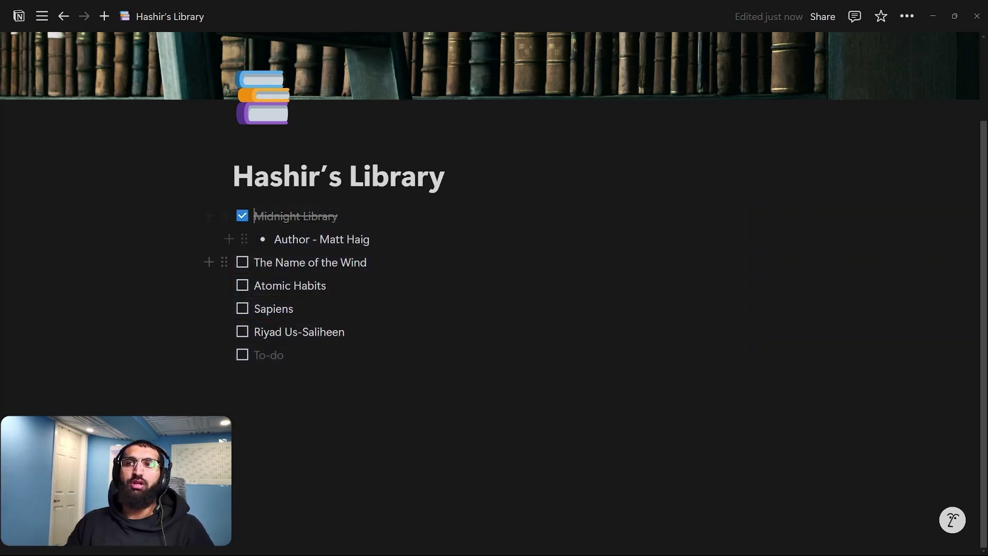
click(241, 262)
click(241, 285)
click(242, 308)
click(242, 331)
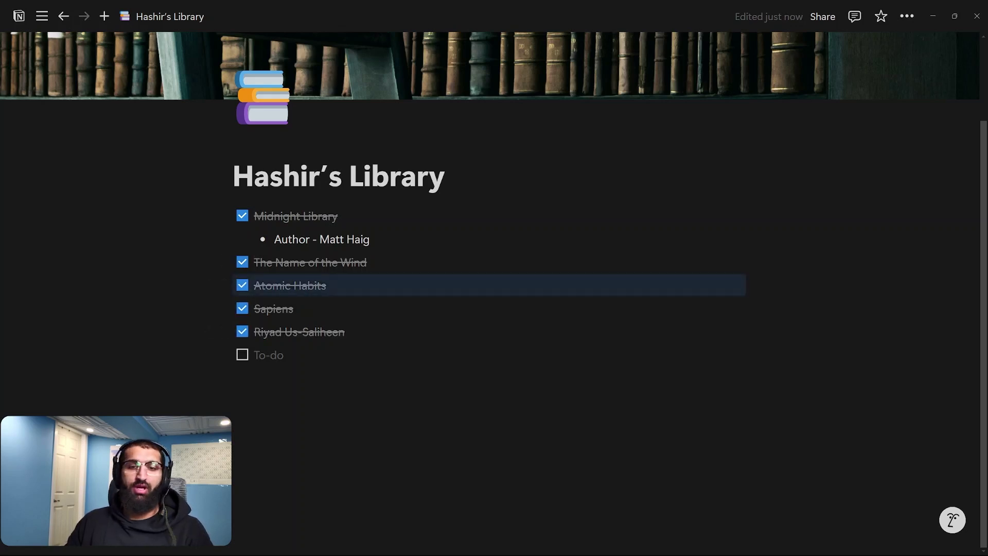
- Undo the checked items and the to-do list conversion of the book list
key(ctrl+z)
key(ctrl+z)
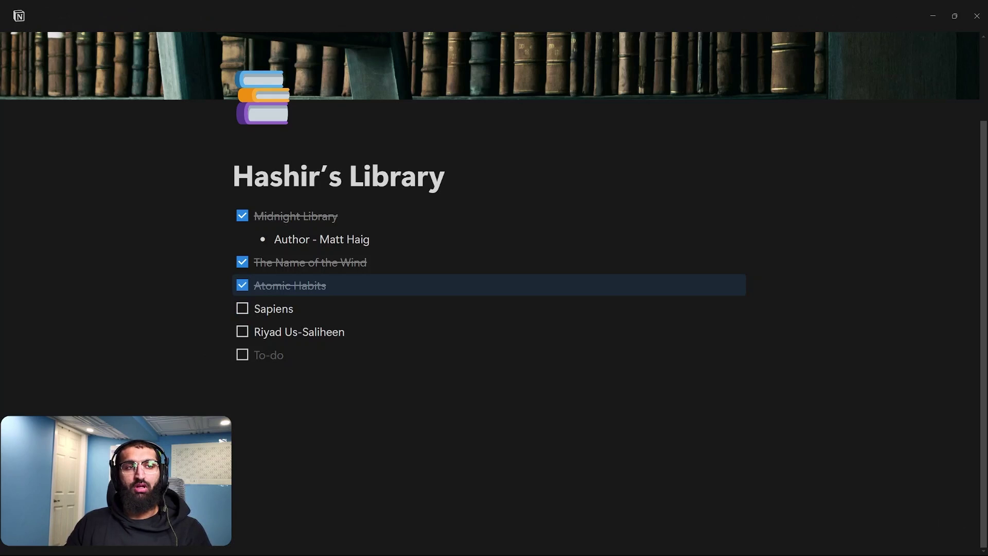
key(ctrl+z)
key(ctrl+z)
key(ctrl+z)
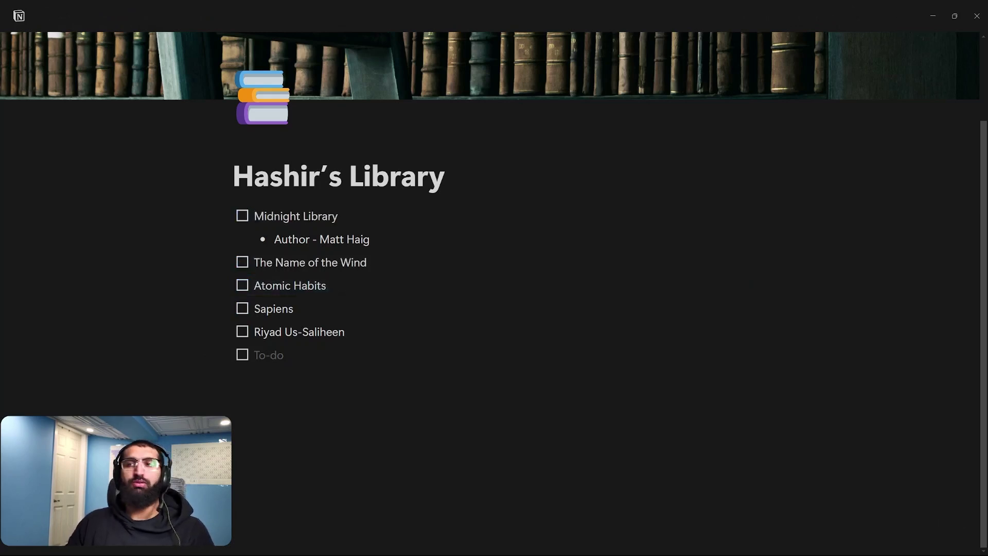
key(ctrl+z)
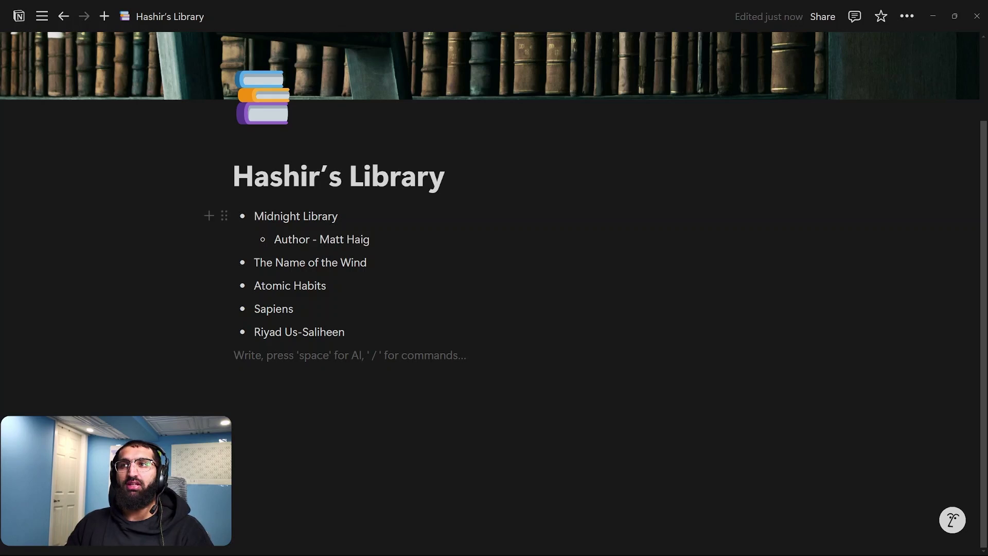
- Turn the Midnight Library bullet and its author sub-bullet into a sub-page
click(339, 217)
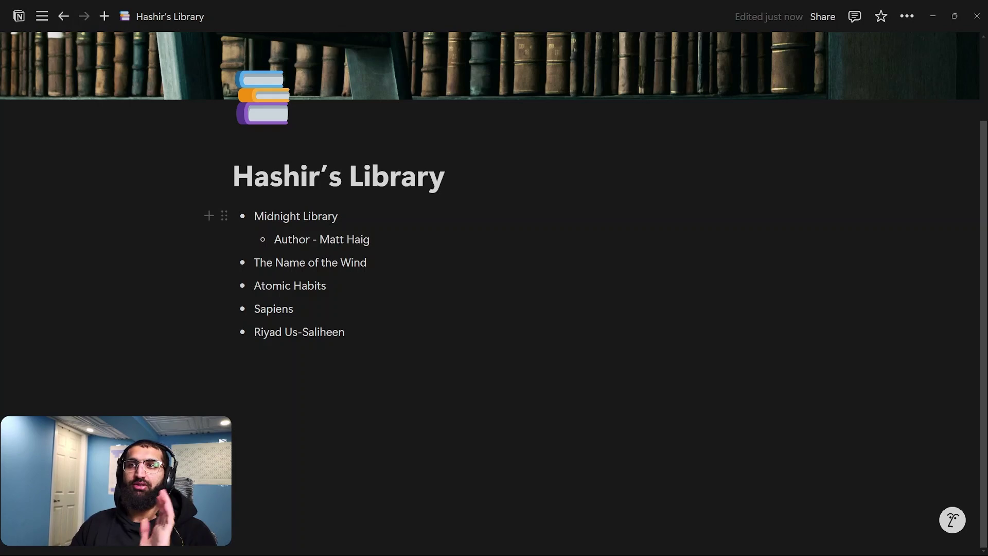
click(224, 215)
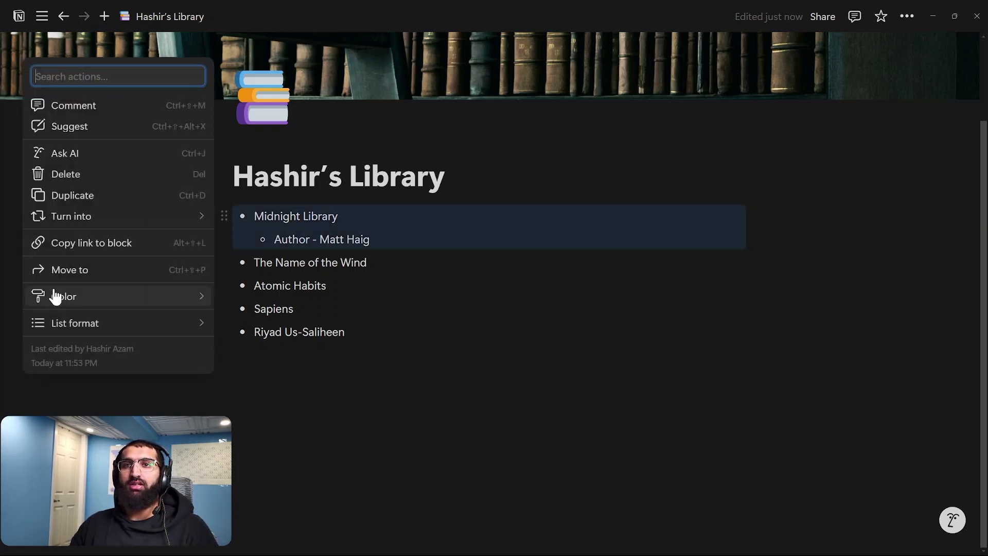
mouse_move(184, 216)
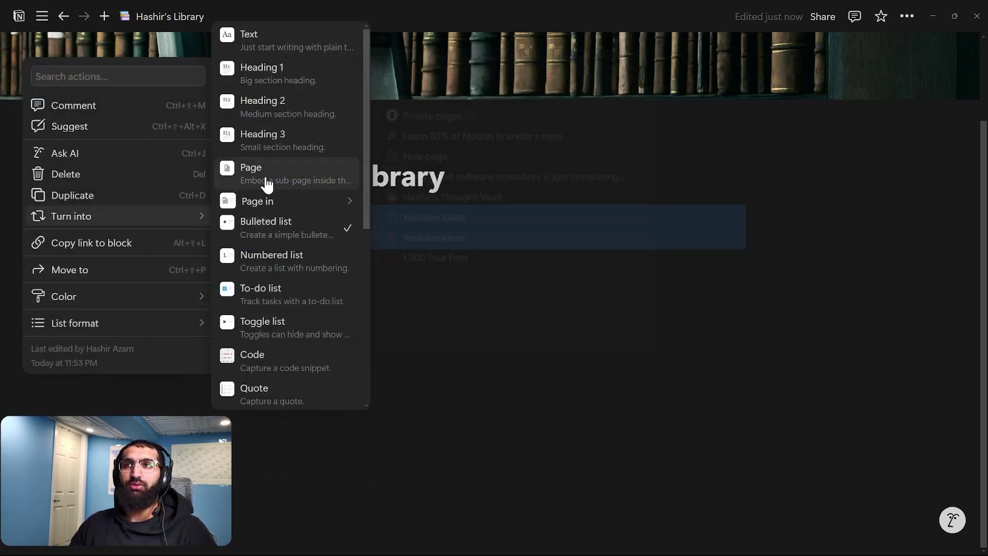
click(264, 178)
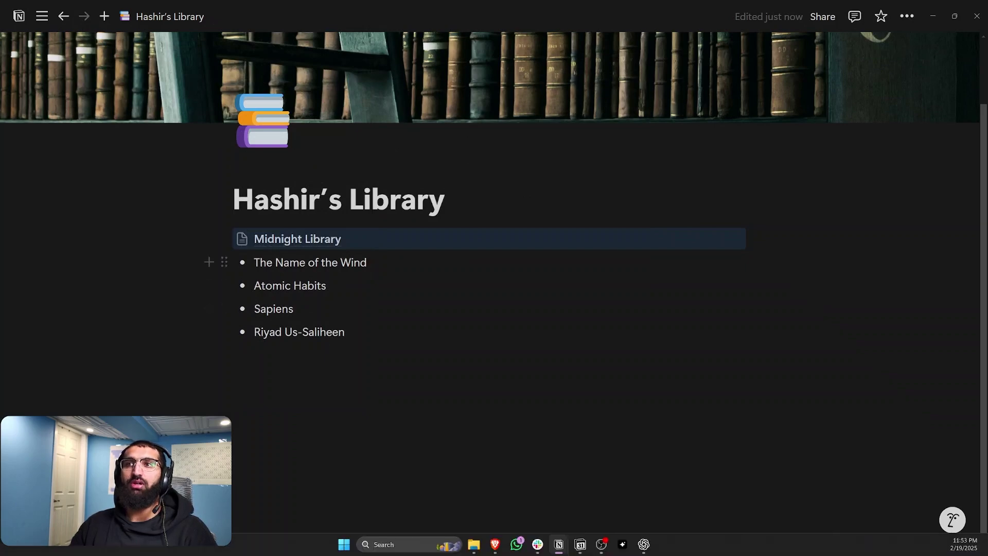
- Open the Midnight Library page and add the lines "Outline", "Summary" and "jdksfhik;asdnf jk" below the author bullet
click(273, 239)
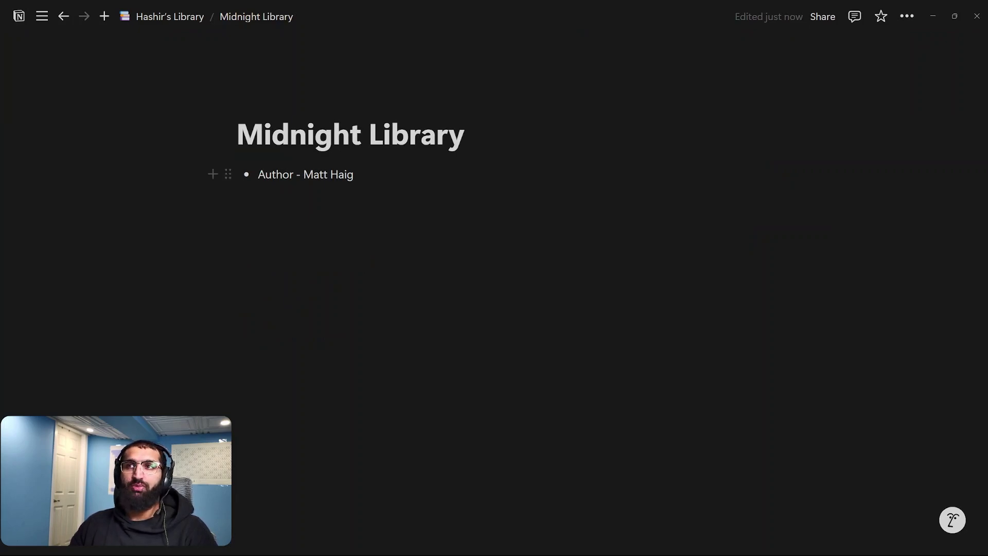
click(238, 198)
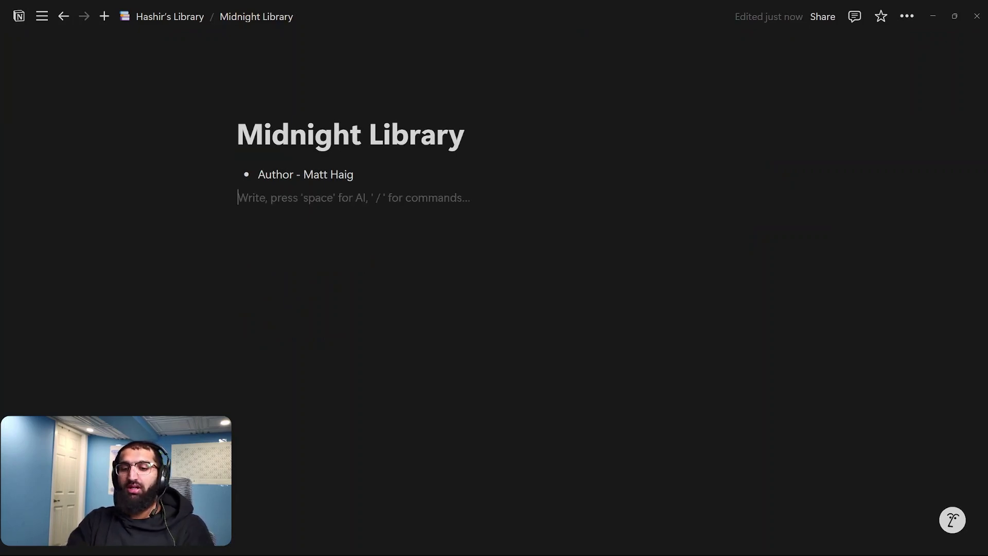
text(Outline)
key(Return)
text(Summary)
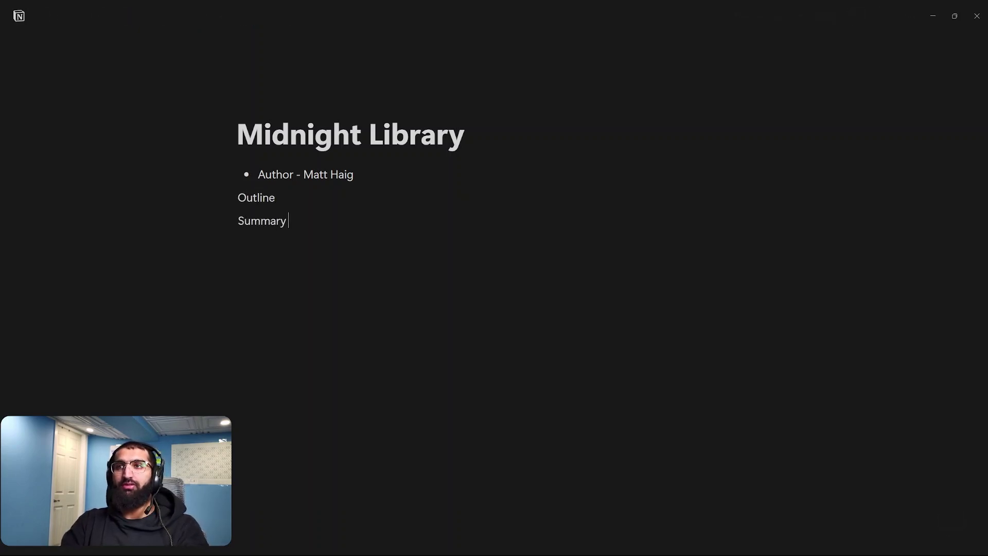
key(Return)
text(jdksfhik;asdnf jk)
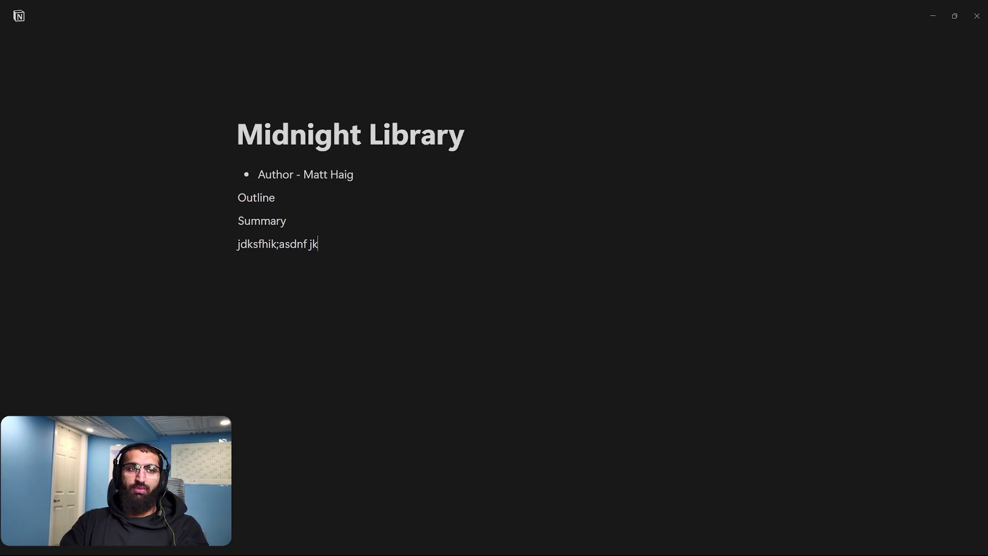
key(Return)
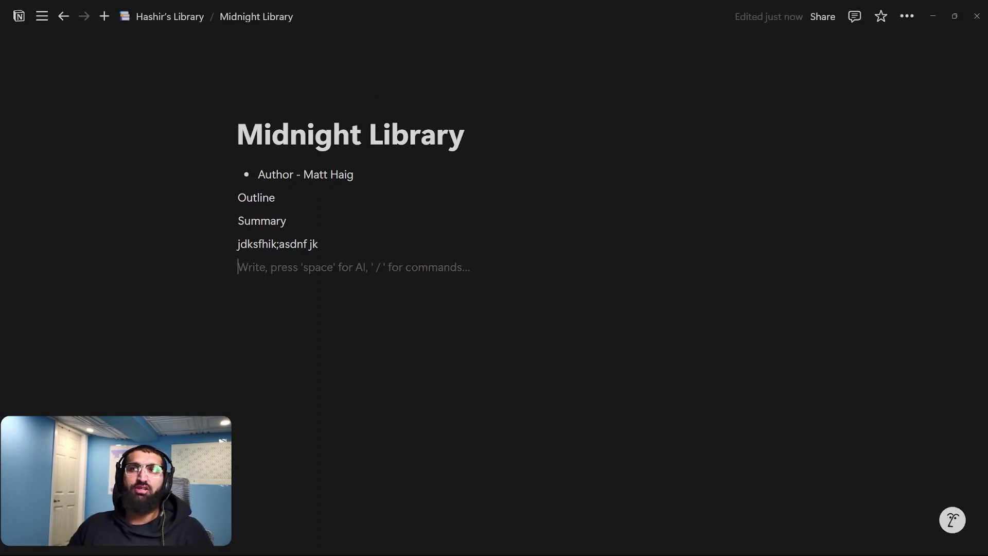
- Add a page icon to Midnight Library and choose the crescent moon emoji
click(248, 107)
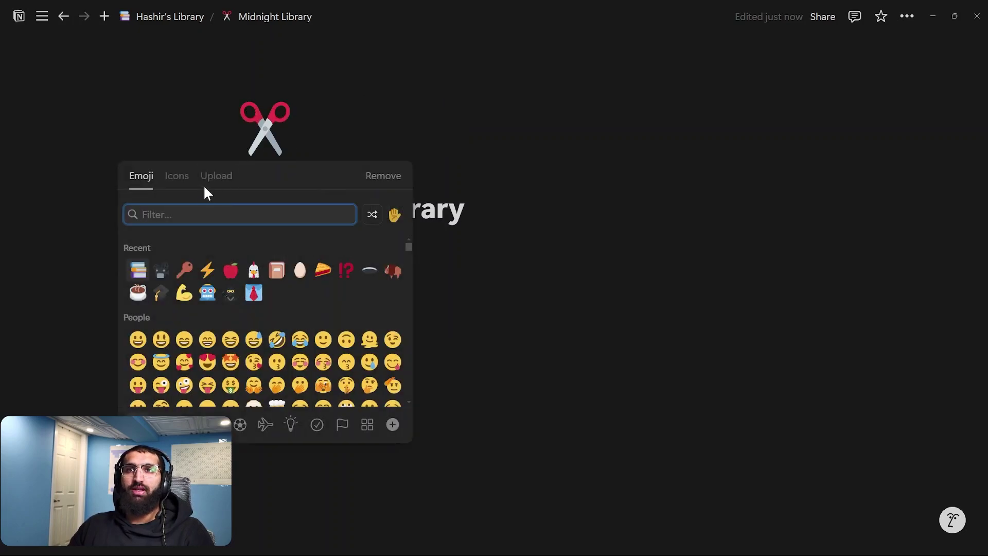
text(librar)
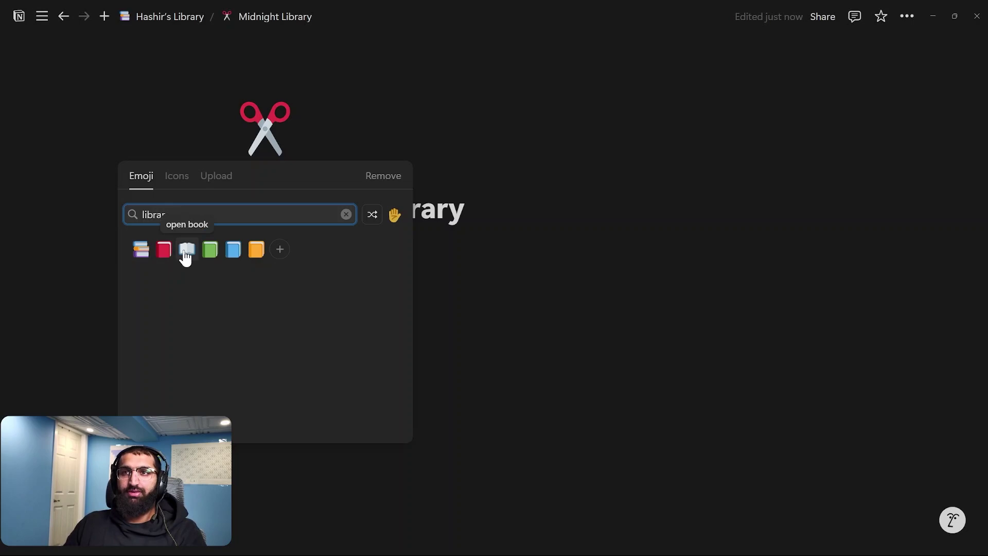
click(347, 215)
text(midn)
key(BackSpace)
key(BackSpace)
key(BackSpace)
key(BackSpace)
text(mooon)
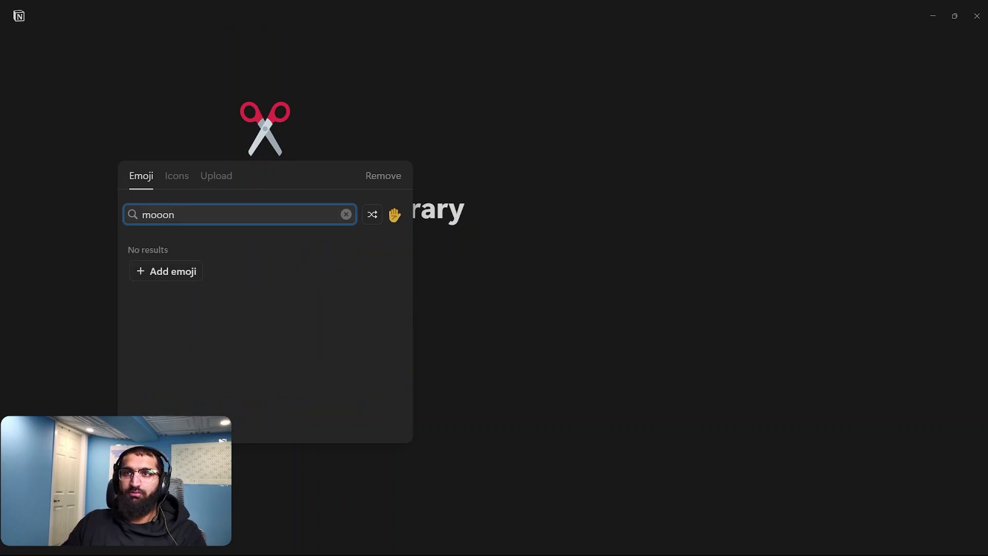
key(BackSpace)
key(BackSpace)
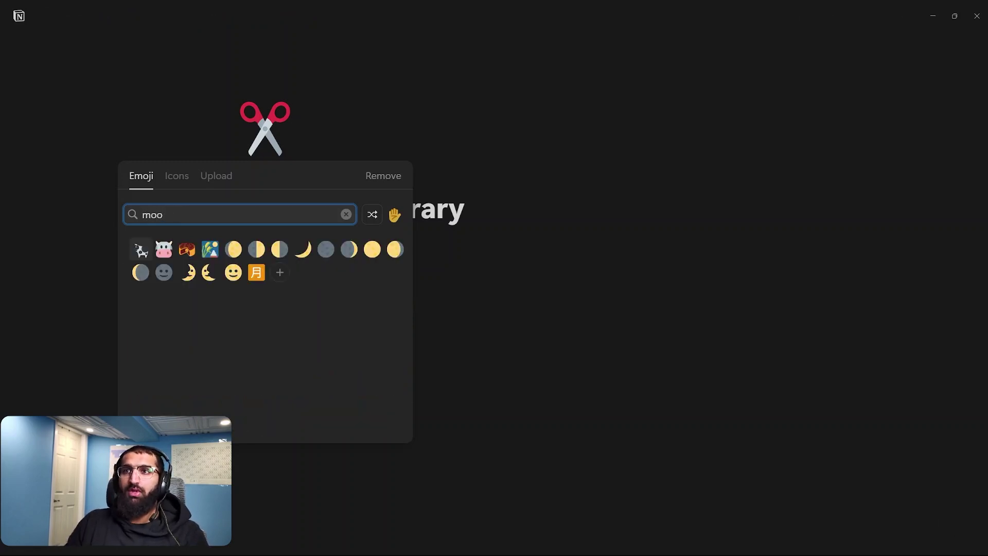
click(302, 249)
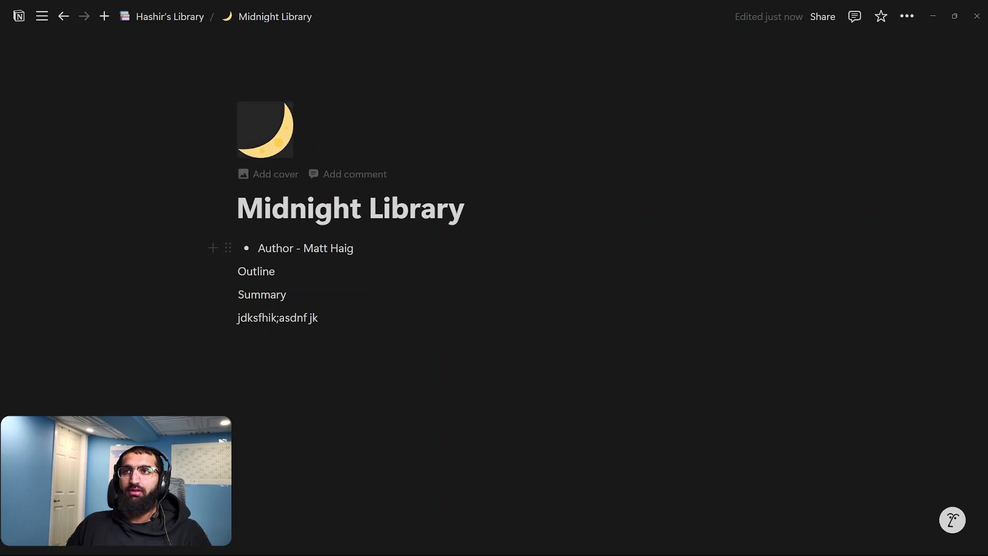
- Add a cover to the Midnight Library page using the starry galaxy image from the James Webb Telescope gallery
click(287, 174)
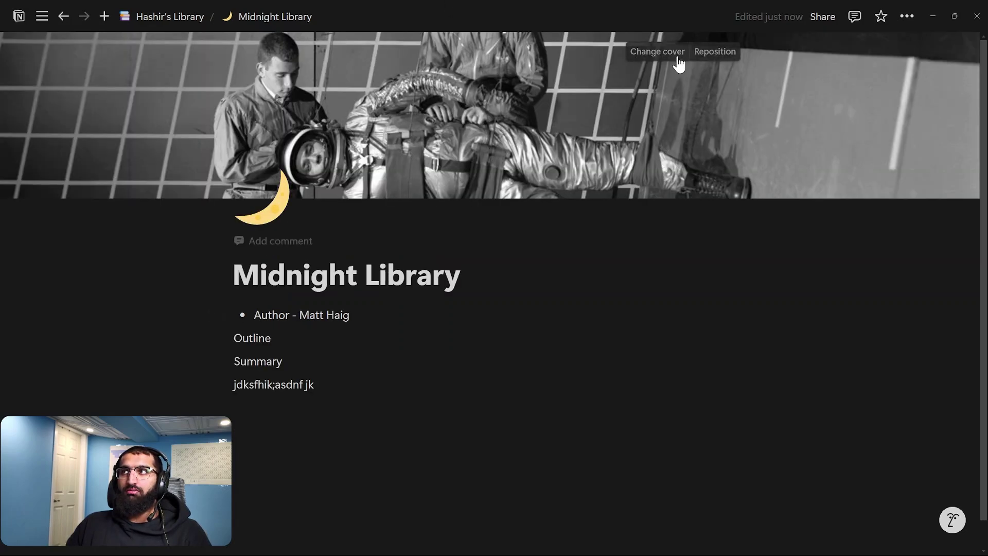
click(678, 63)
click(612, 87)
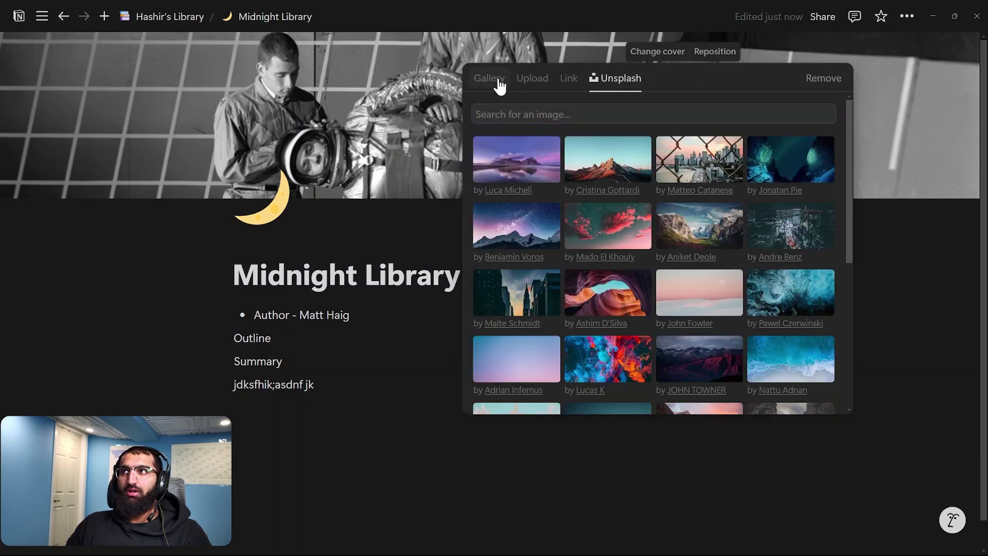
click(495, 81)
click(822, 314)
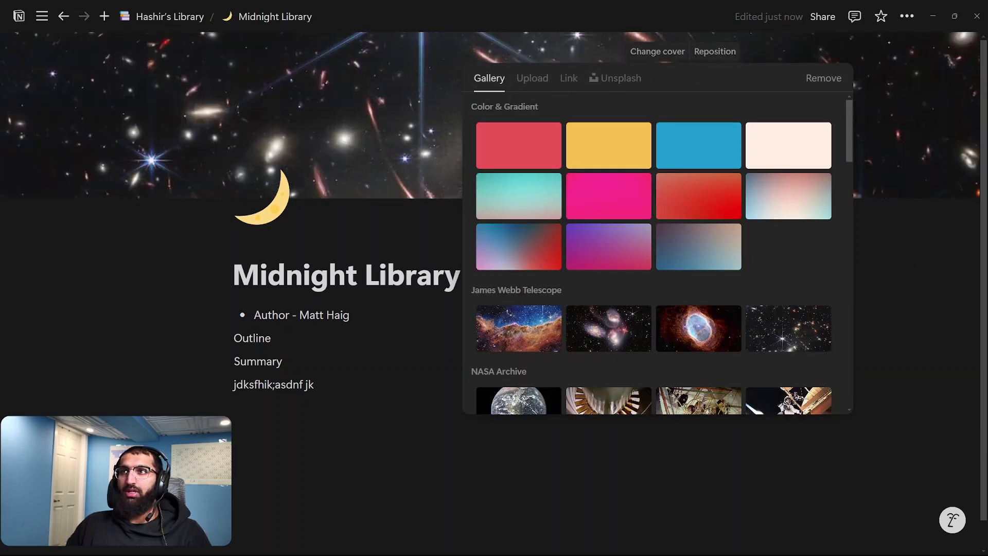
click(887, 333)
scroll(462, 314, down, 1)
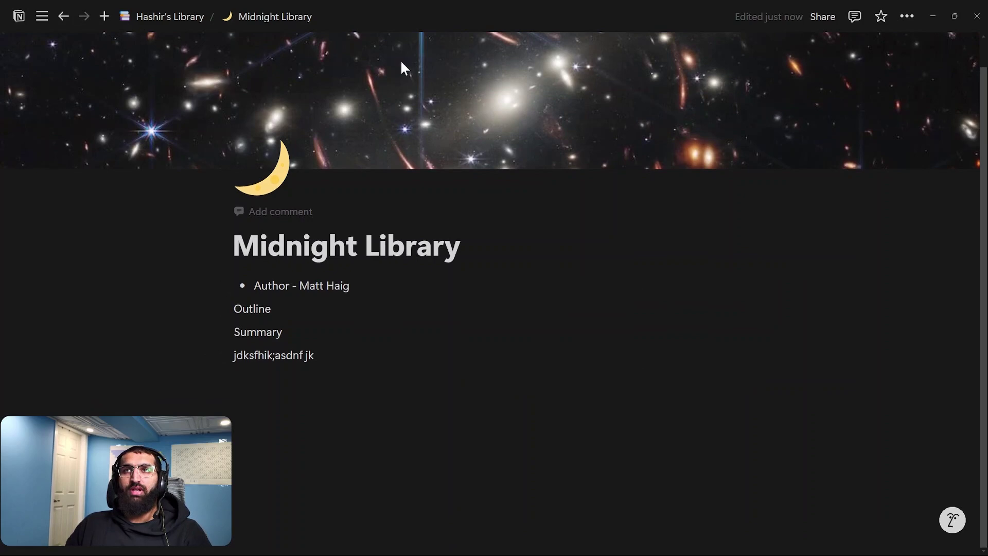
- Expand the library page in the workspace page tree to show its nested page, and open the library page
mouse_move(42, 28)
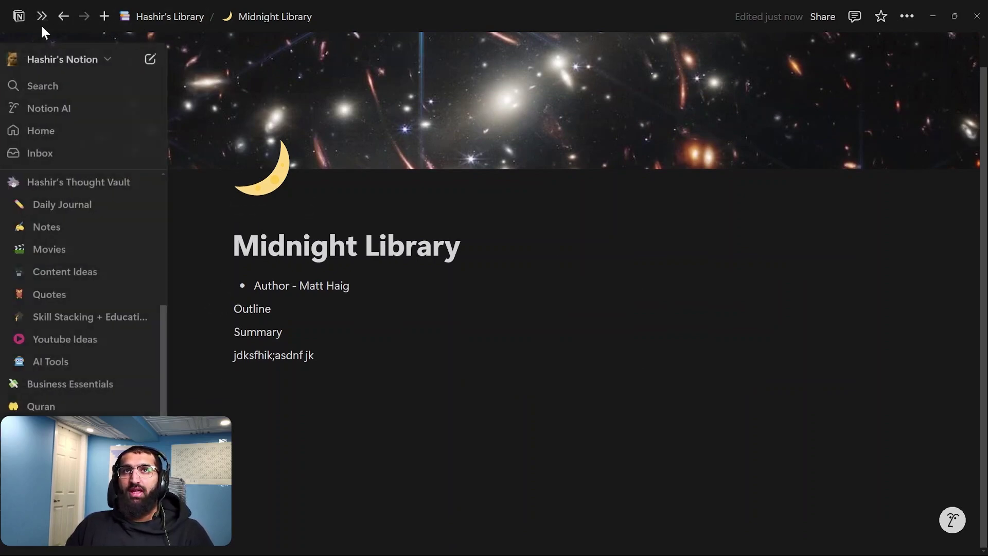
scroll(66, 360, down, 4)
scroll(68, 355, up, 3)
scroll(70, 352, down, 3)
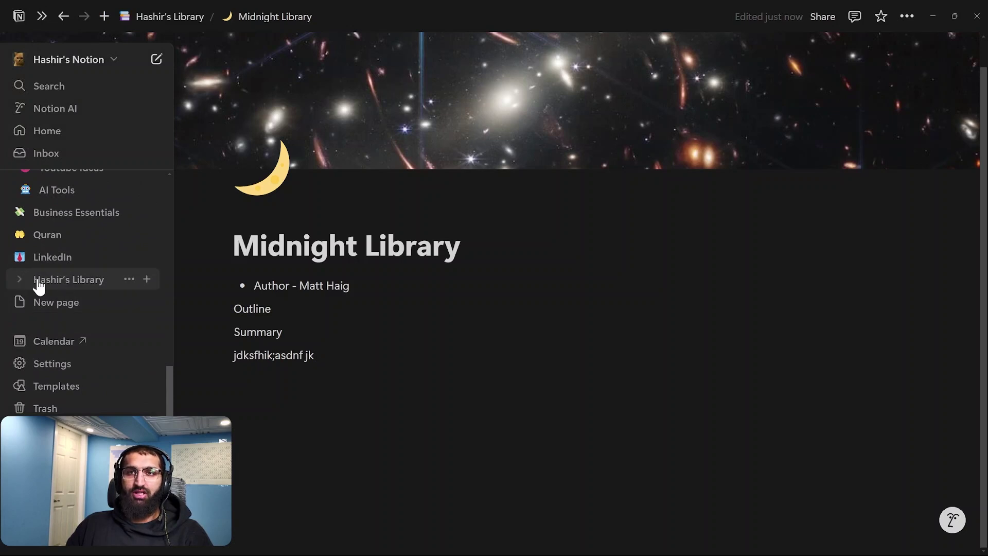
click(20, 280)
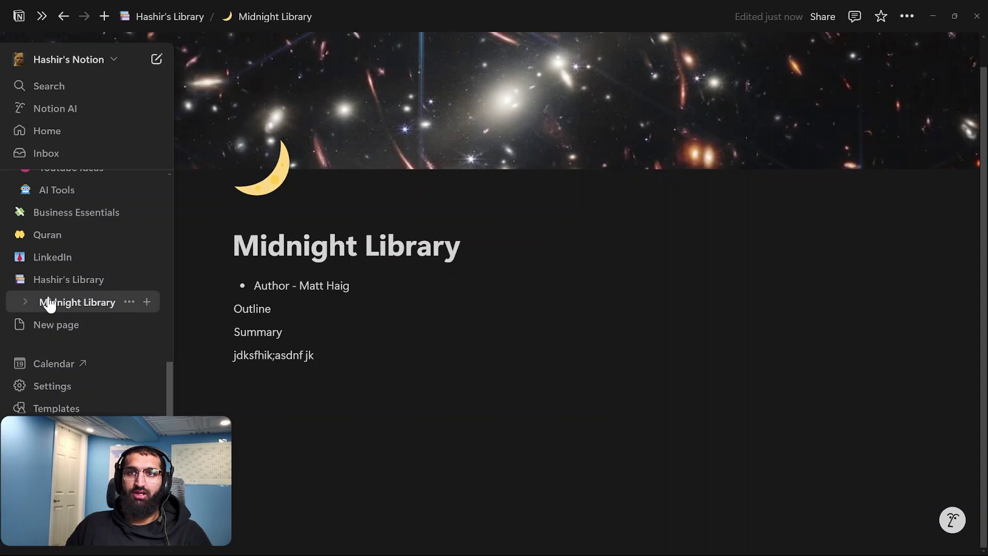
click(64, 282)
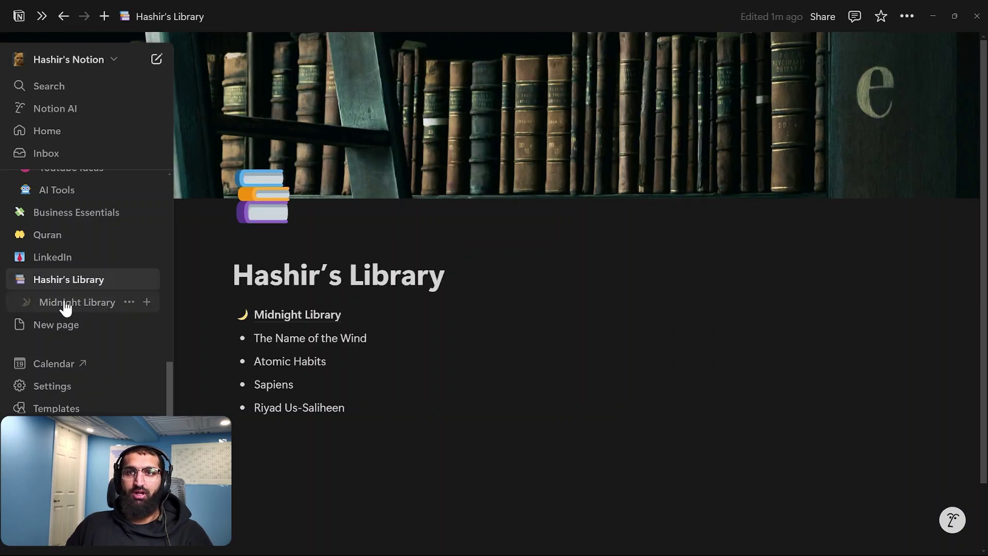
- Check the page nesting by switching between the library page and its Midnight Library sub-page in the page tree
click(64, 305)
click(65, 284)
click(65, 306)
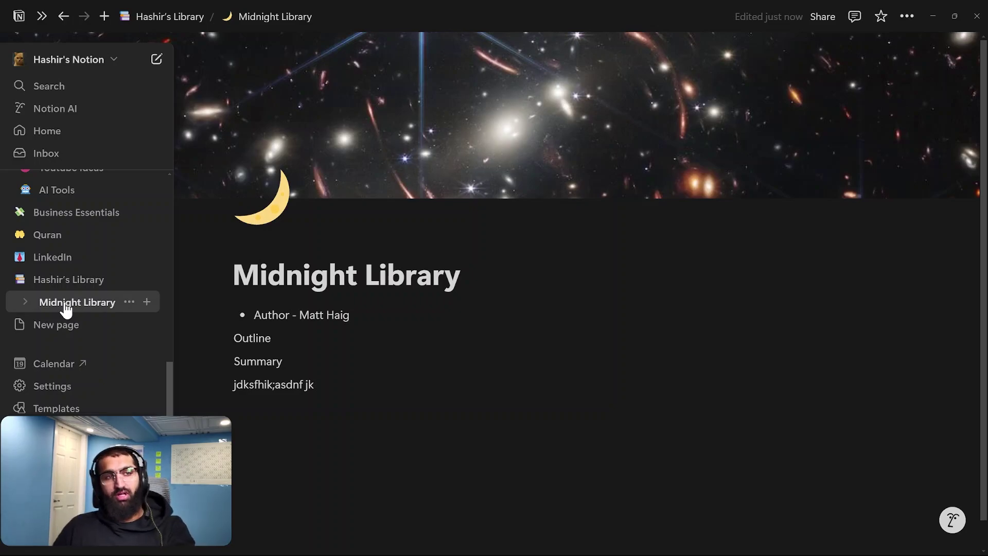
- Switch to Google Docs, open its home screen, and look through the list of documents
key(alt+Tab)
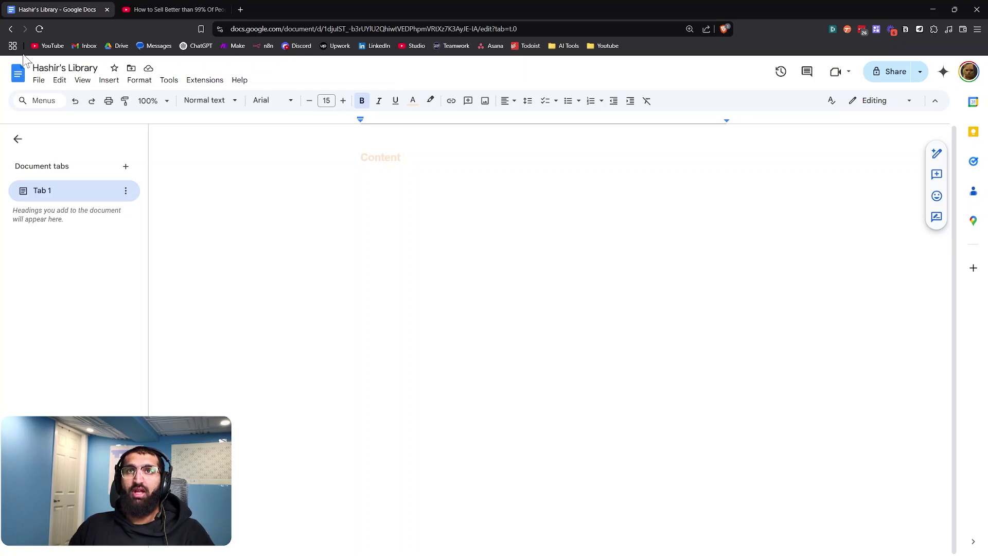
click(18, 77)
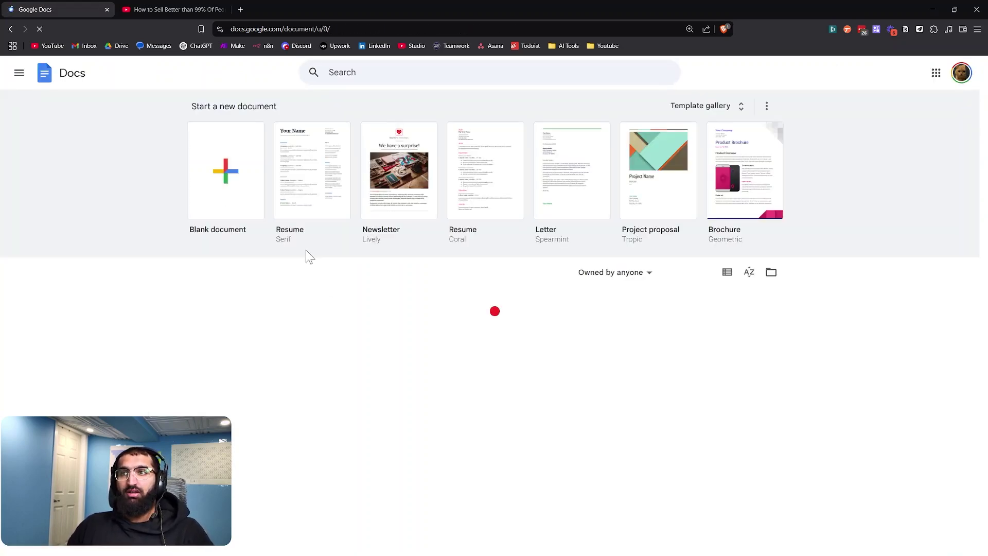
scroll(395, 392, down, 4)
scroll(103, 271, down, 6)
scroll(578, 422, up, 6)
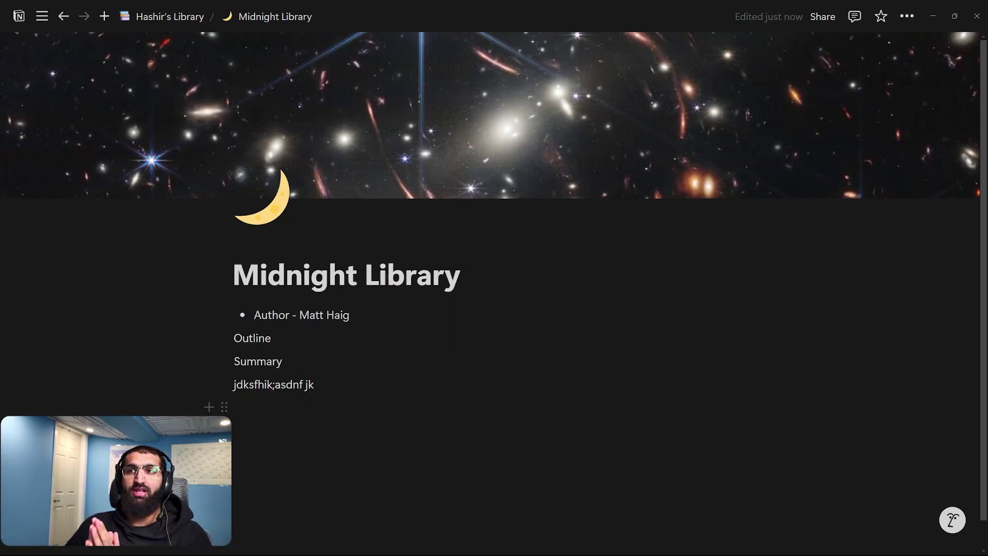
- Return to the library page in Notion and insert an inline database below the bulleted book list
click(175, 18)
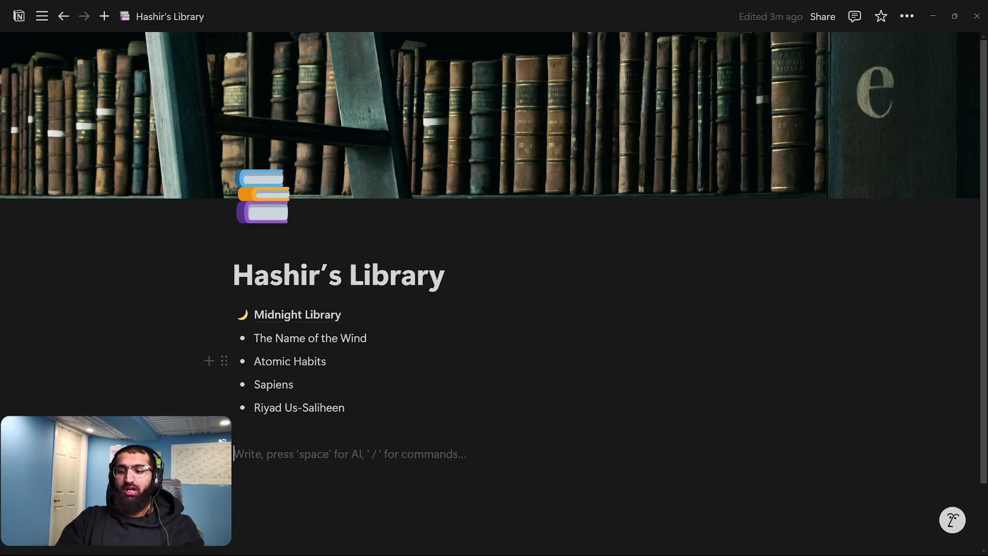
text(/)
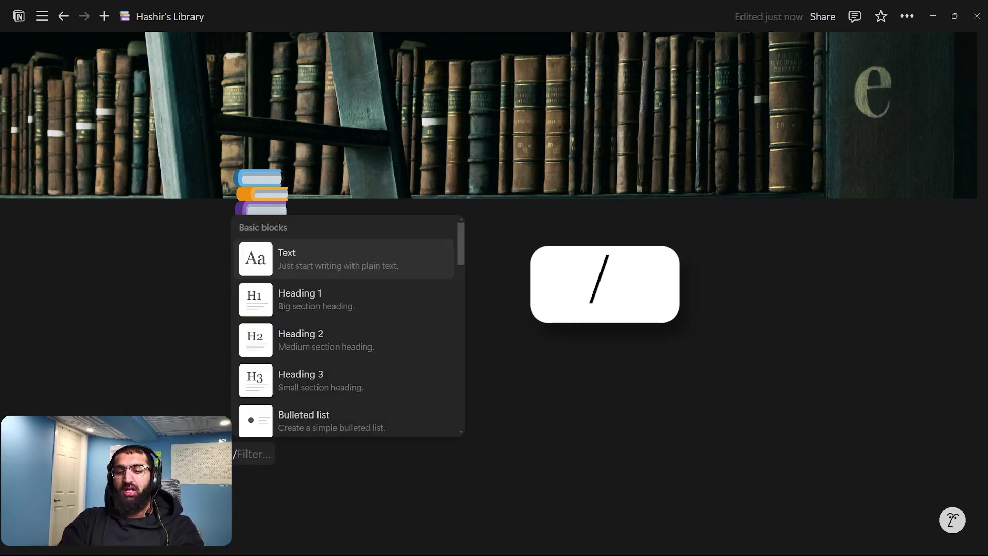
text(data)
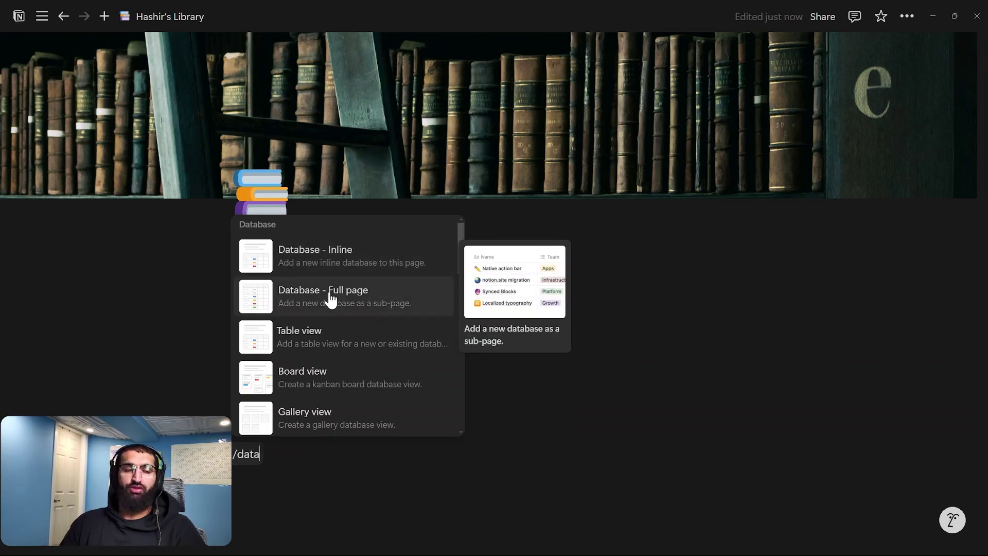
click(349, 272)
key(Escape)
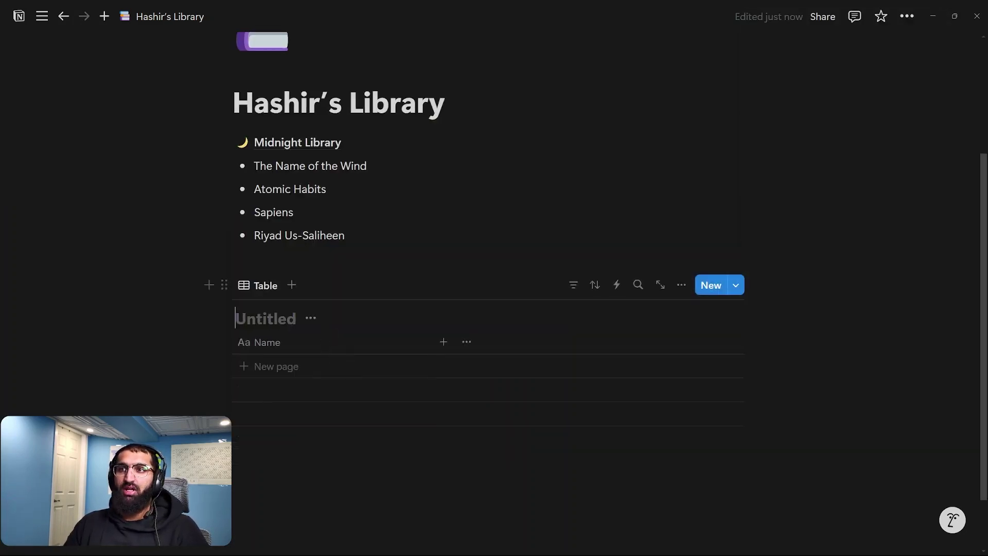
- Title the new inline database "Organized Library"
text(Or)
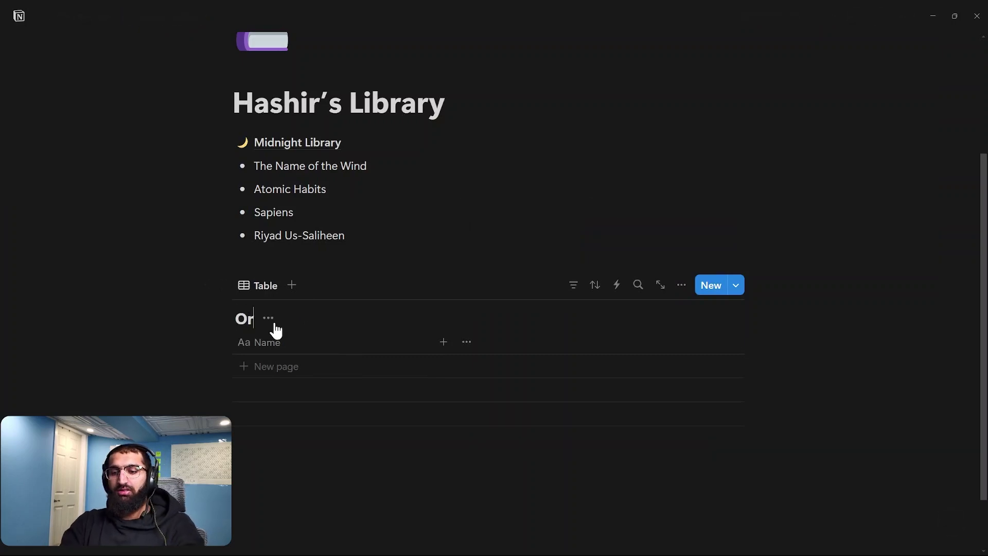
text(ganized LIb)
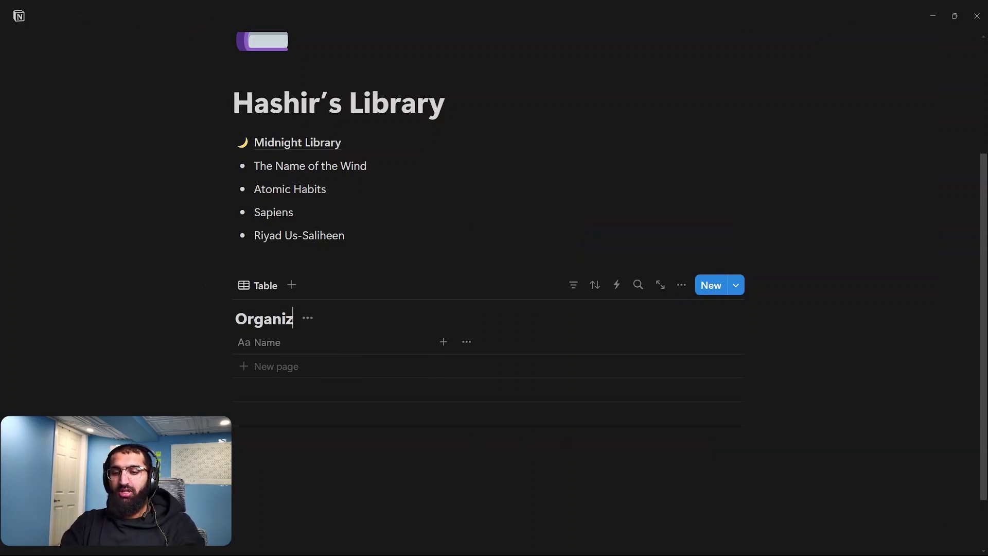
text(r)
key(BackSpace)
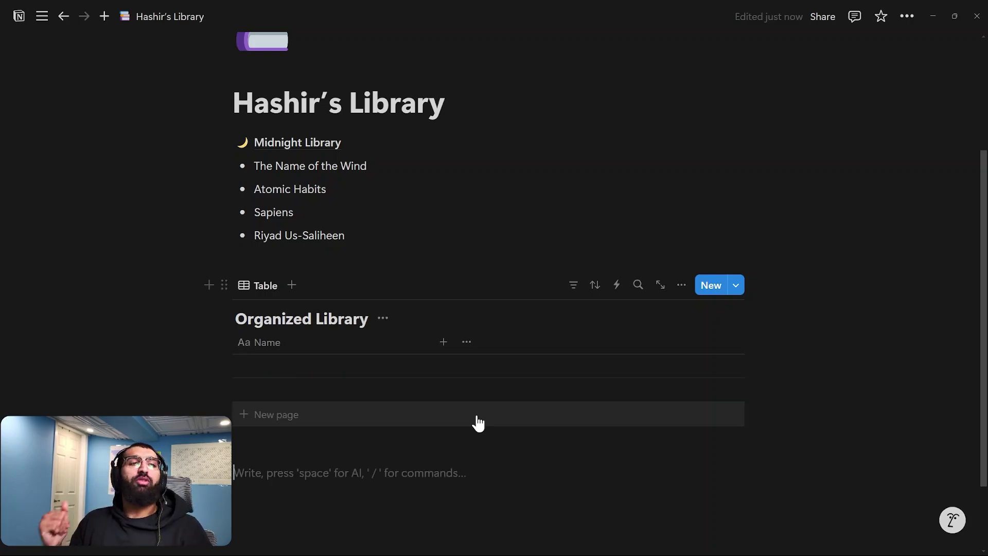
scroll(399, 436, up, 4)
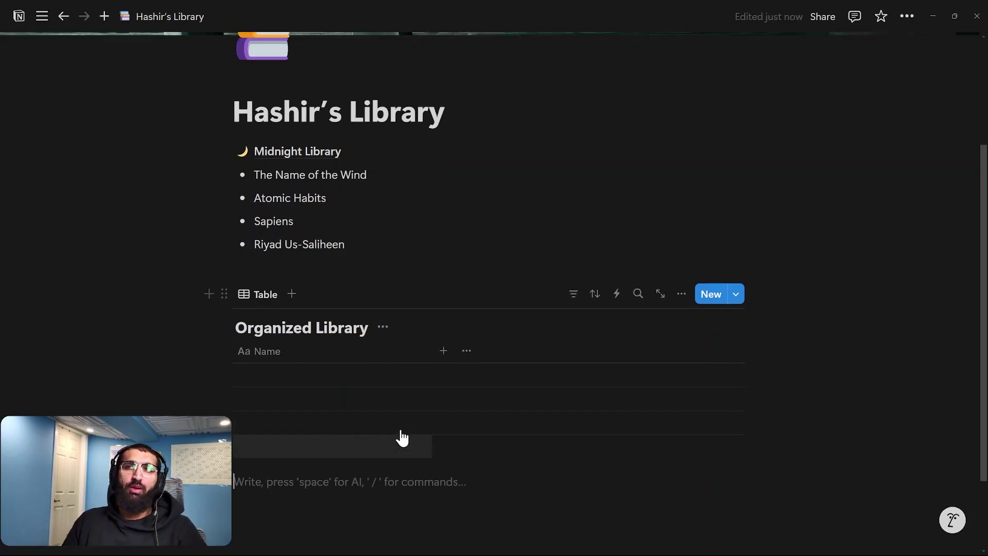
scroll(399, 437, down, 4)
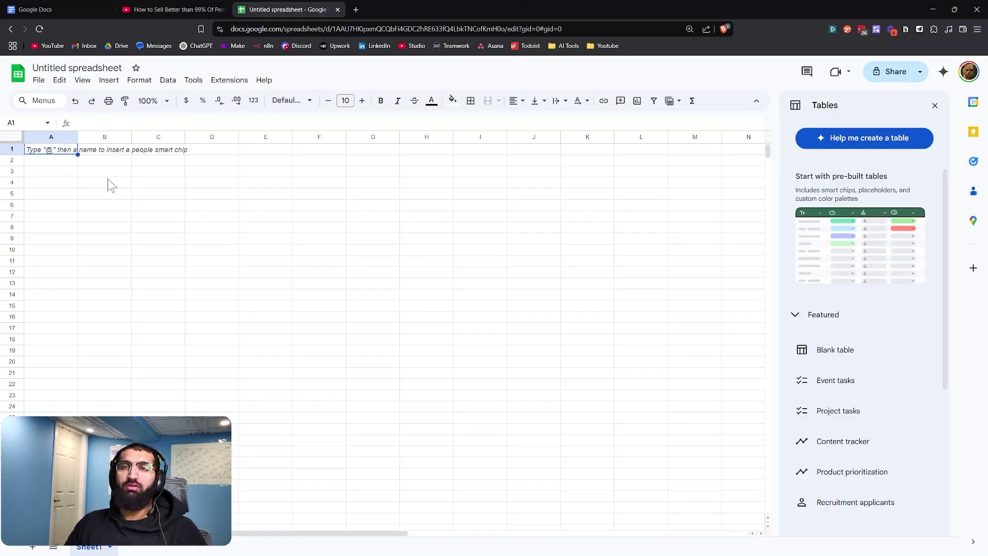
- In the blank Google Sheets spreadsheet, dismiss the Tables suggestions and enter the headers "Name of the book" in A1 and "Author" in B1
click(105, 172)
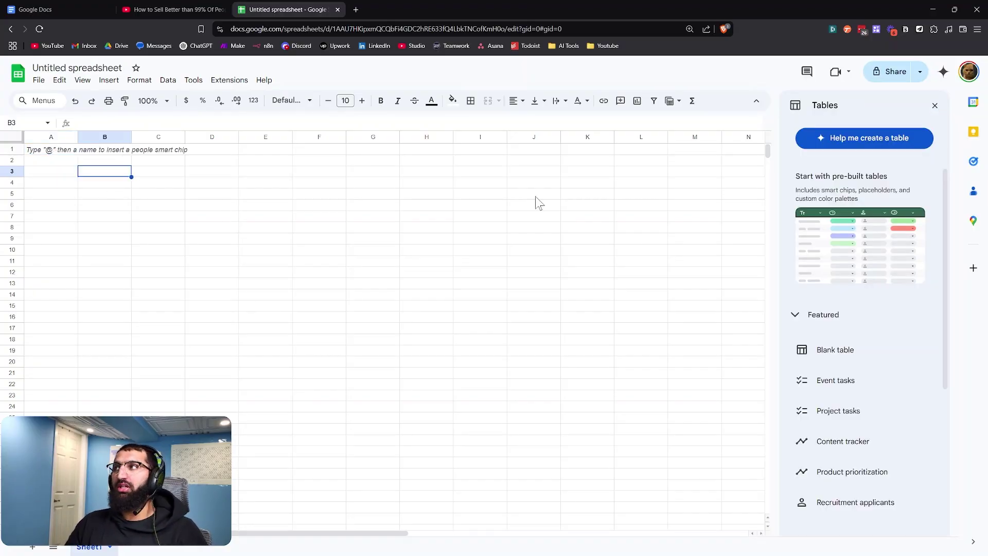
click(935, 105)
click(45, 154)
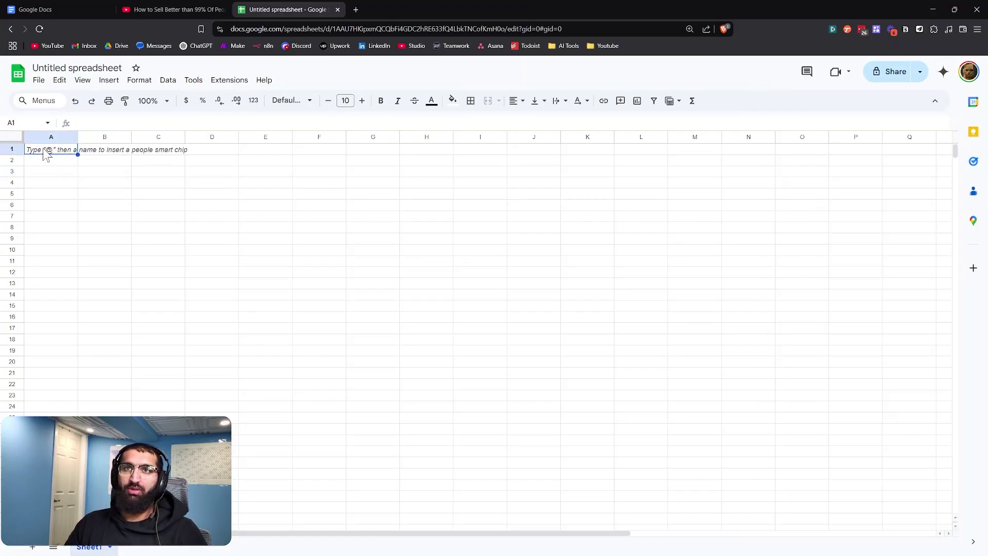
text(Name)
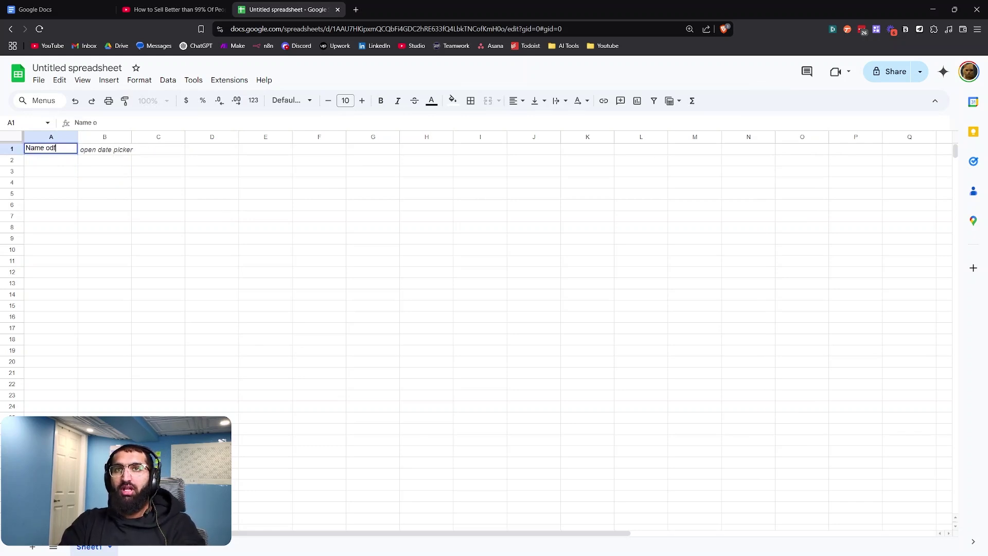
text( of the book)
key(Tab)
text(Author)
key(Tab)
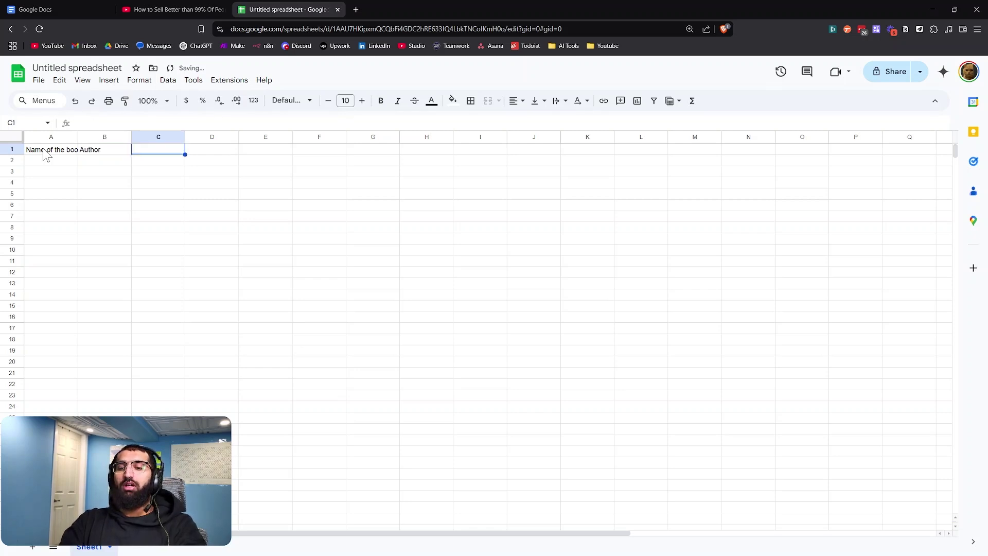
- Enter the headers "Genre" in C1 and "Date read" in D1
text(Genr)
key(Tab)
text(D)
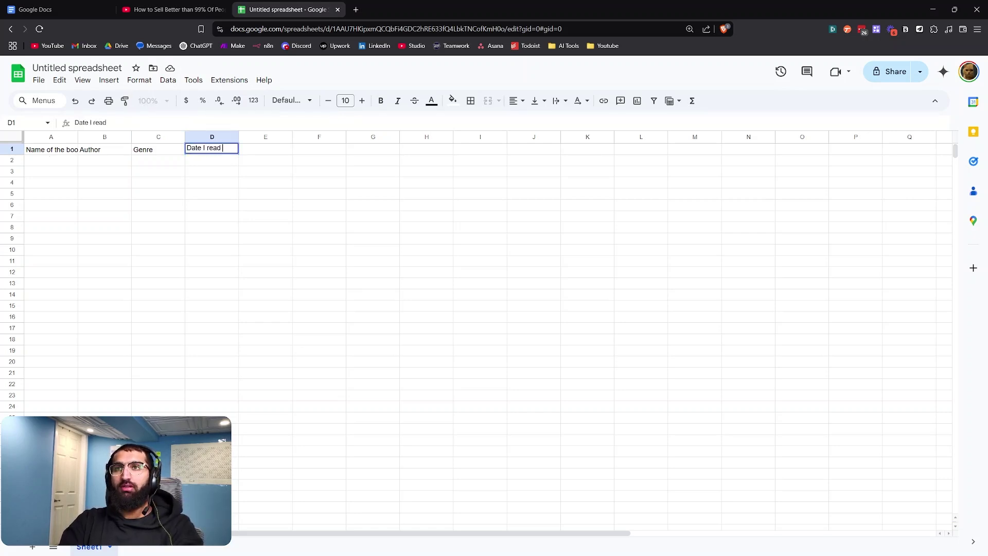
text(ate I read)
key(Tab)
- Fit the widths of all spreadsheet columns to their header text
click(15, 138)
double_click(78, 135)
click(95, 172)
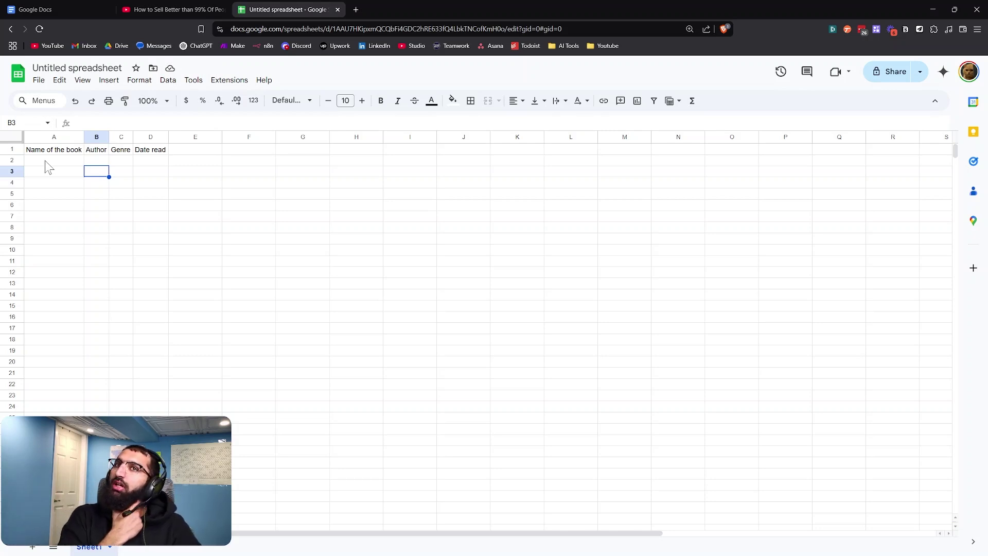
- Rename the spreadsheet as "Library" and select the empty cells below the header row
click(60, 67)
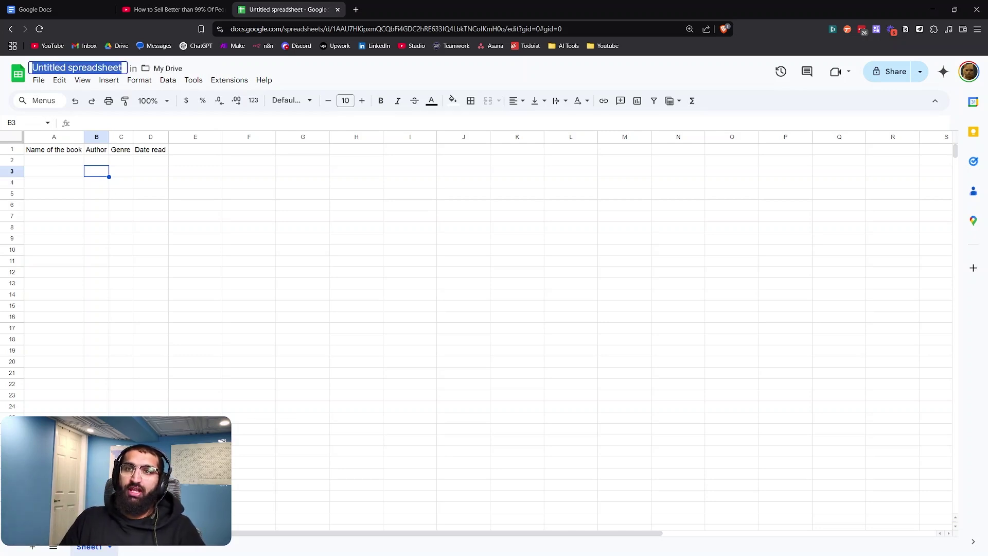
text(Library)
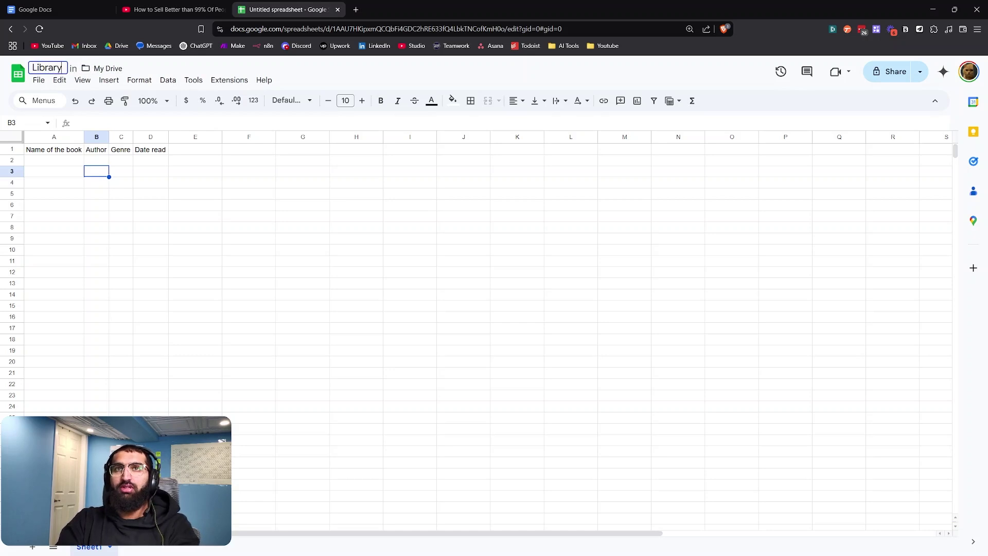
click(128, 160)
drag(63, 158, 158, 250)
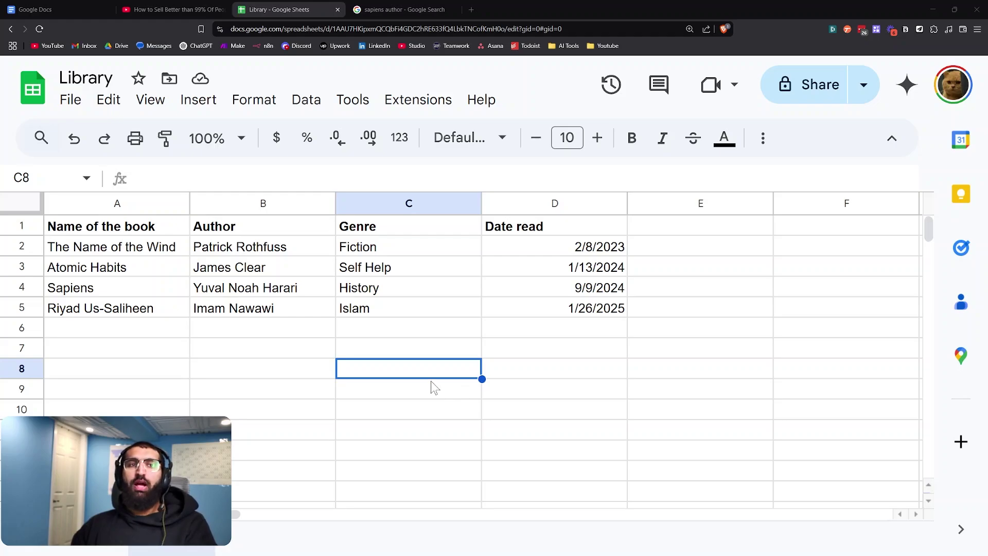
- Switch back to Notion, add an empty row to the Organized Library table, and rename its Name column as "Name of Book"
key(alt+Tab)
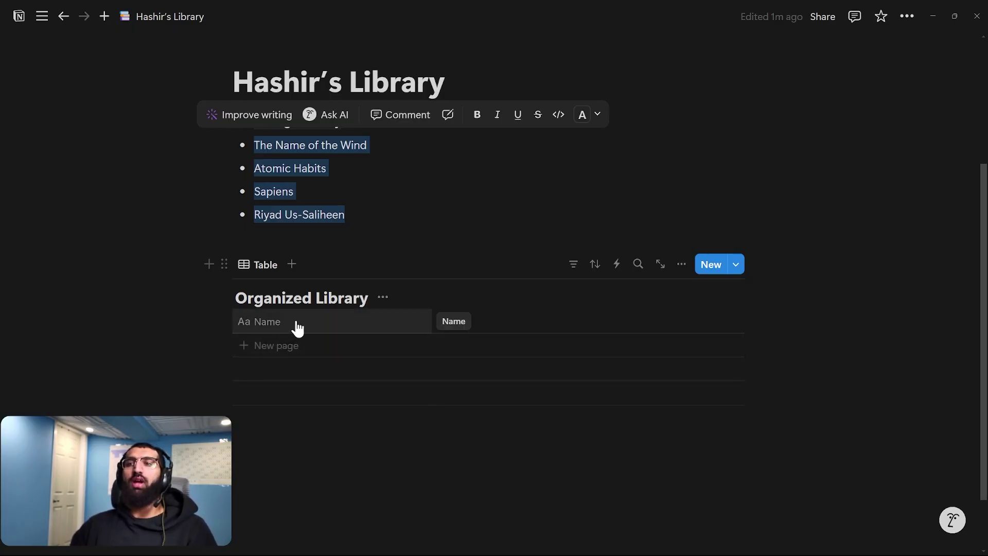
click(287, 346)
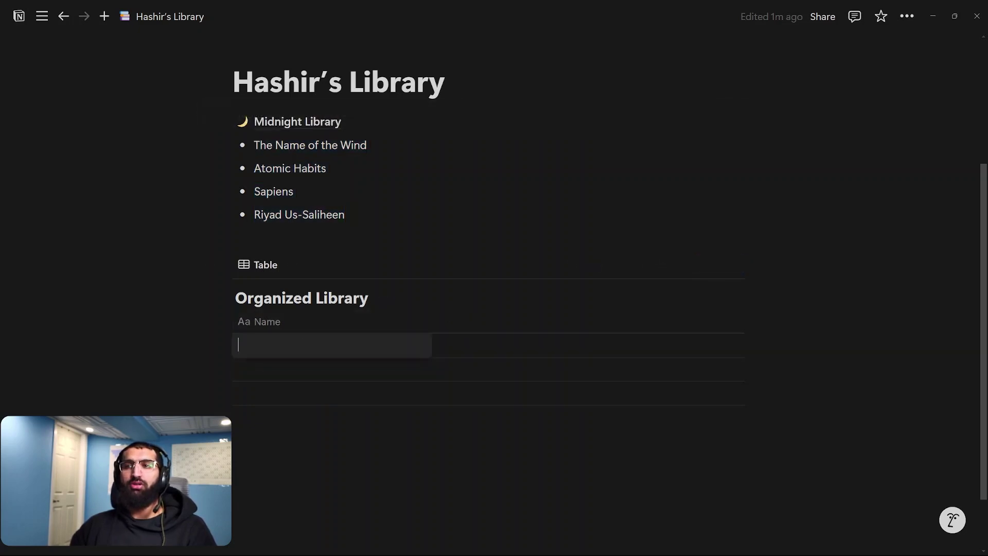
click(294, 323)
text(of)
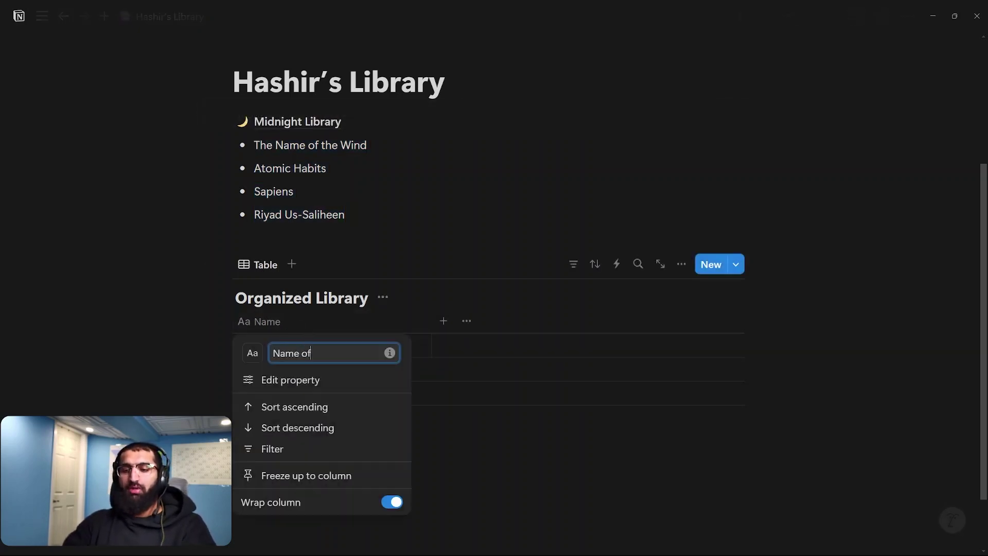
text( Book)
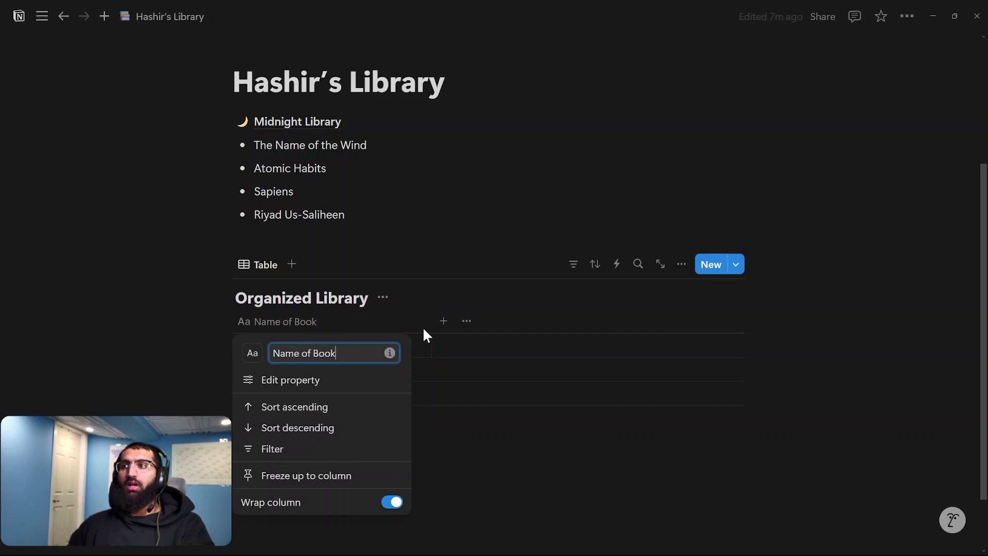
- Add a Text property named "Author" to the Organized Library table
click(444, 321)
click(444, 321)
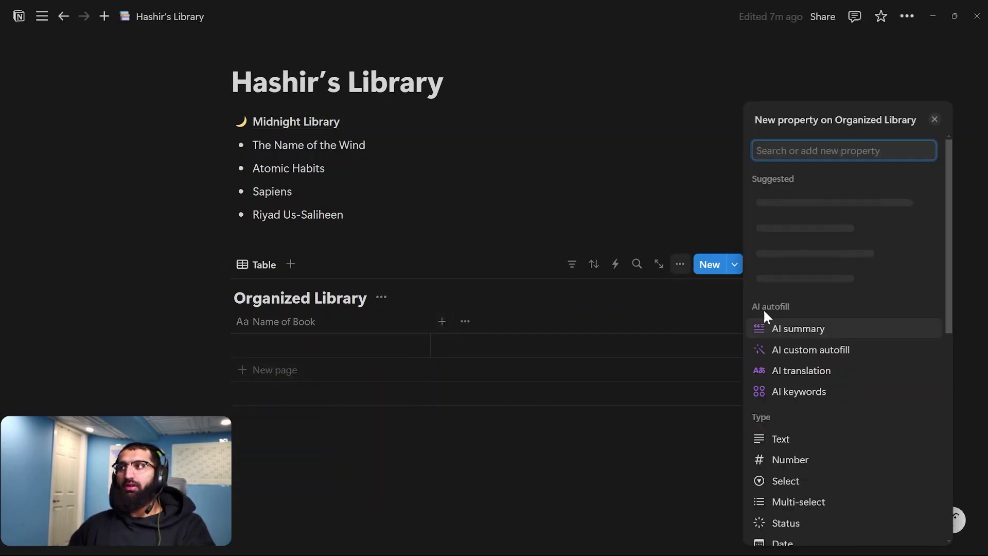
click(780, 439)
text(Author)
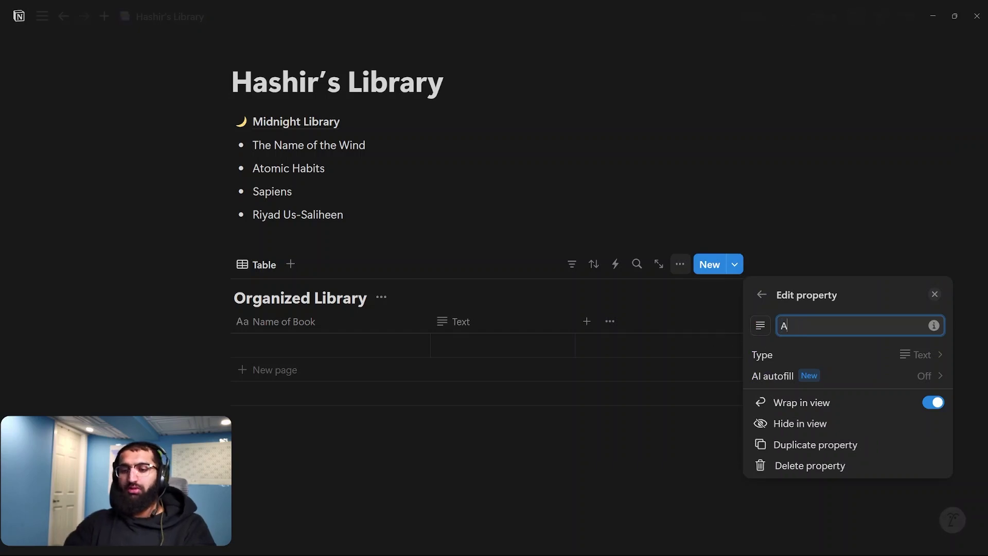
key(Return)
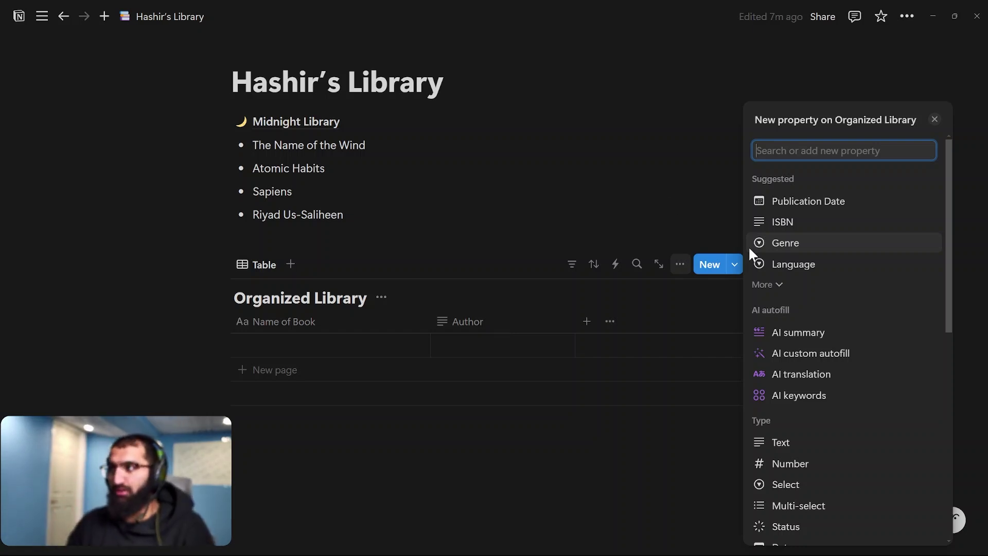
- Add the suggested Genre property of type Select to the Organized Library table and close its settings
click(788, 243)
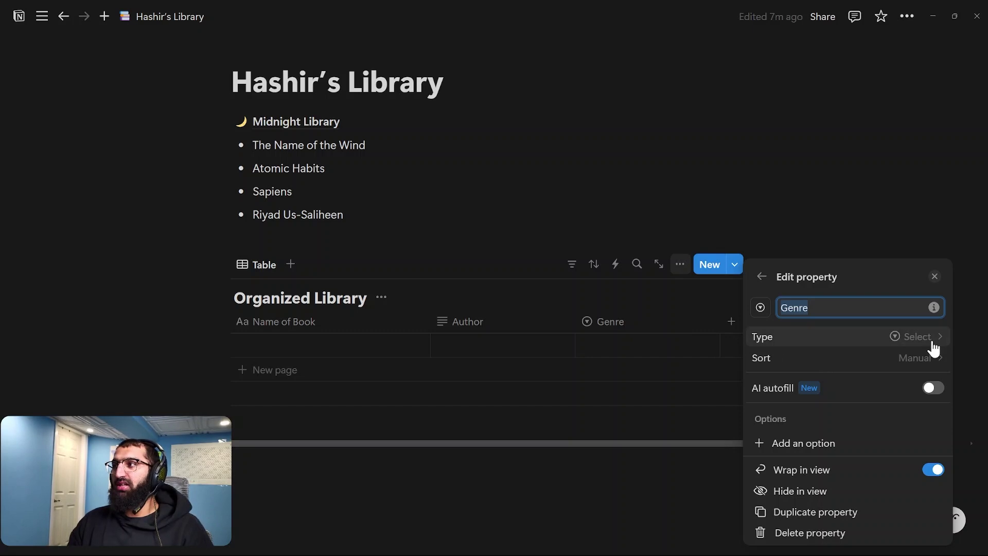
click(608, 320)
click(647, 321)
click(630, 349)
click(630, 349)
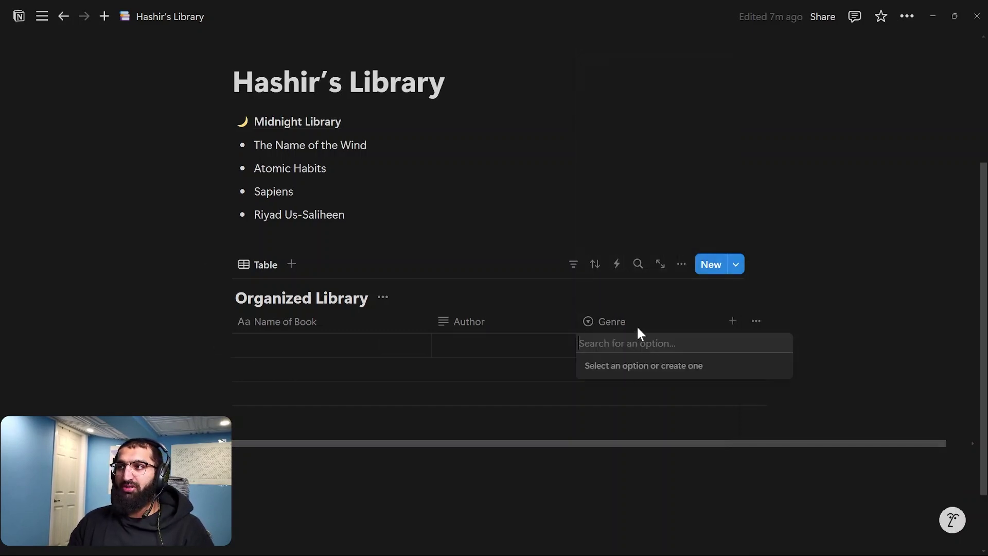
key(Escape)
- Create the Genre options Self Help, Fiction, Non-Fiction and History from the first row of the Organized Library table
click(626, 348)
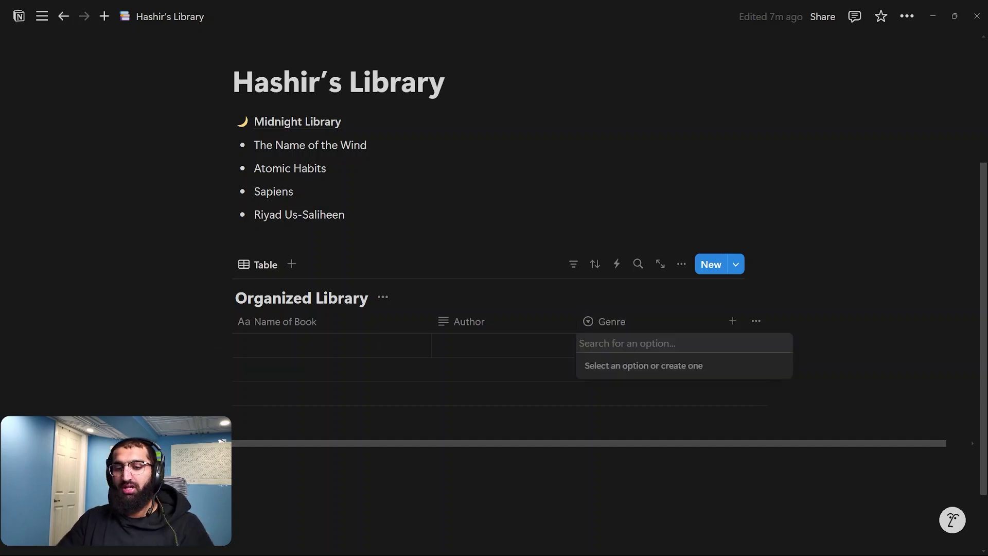
text(Self Help)
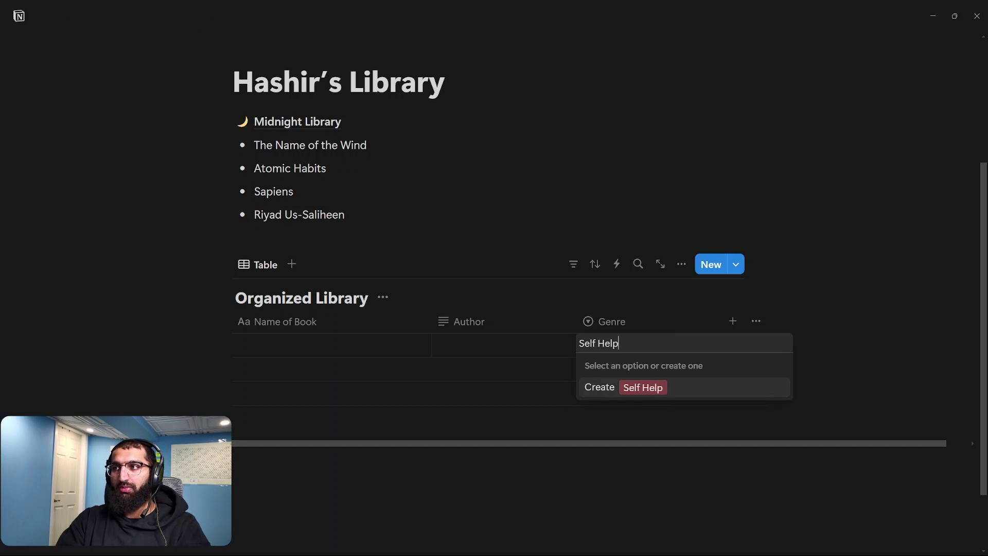
key(Return)
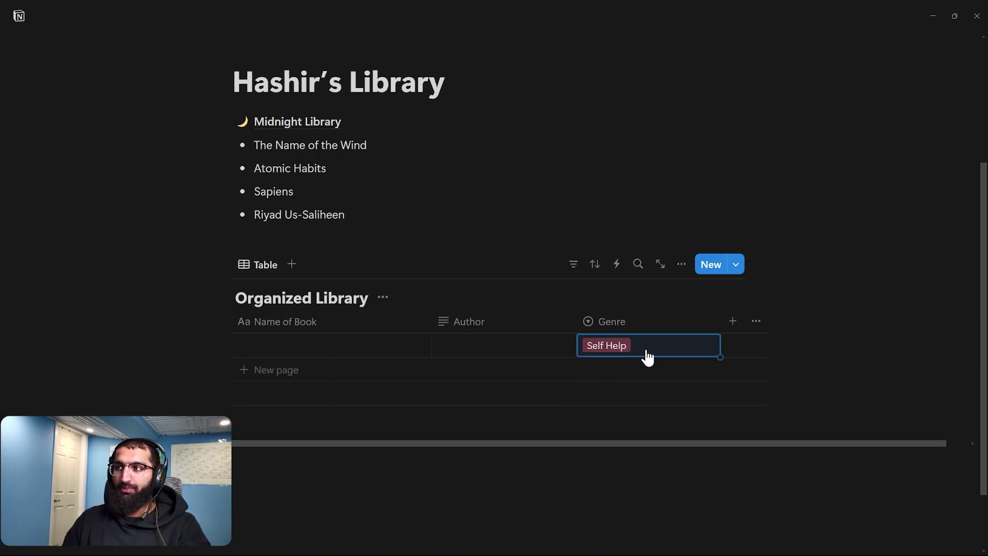
click(646, 357)
text(Fiction)
key(Return)
click(647, 356)
text(Non-Fiction)
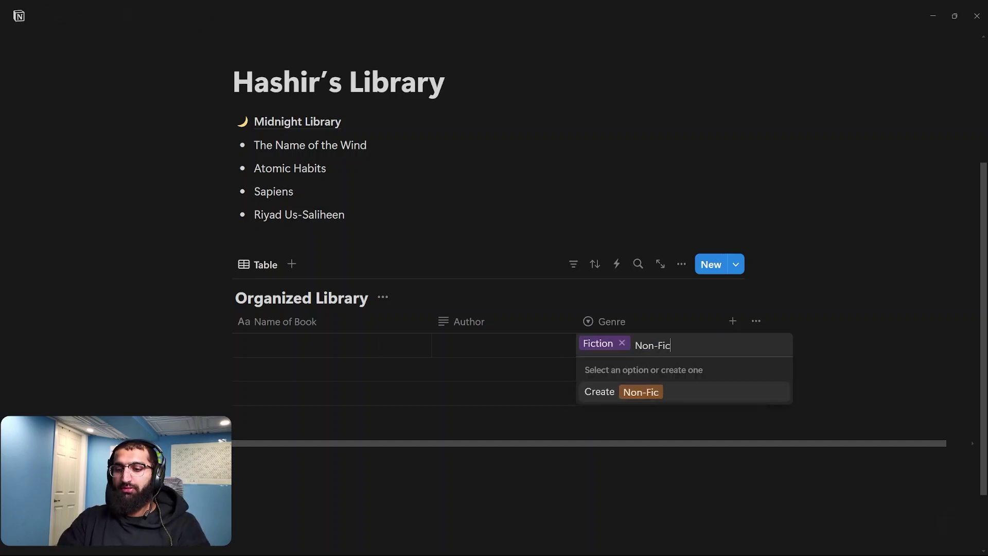
key(Return)
click(648, 356)
text(History)
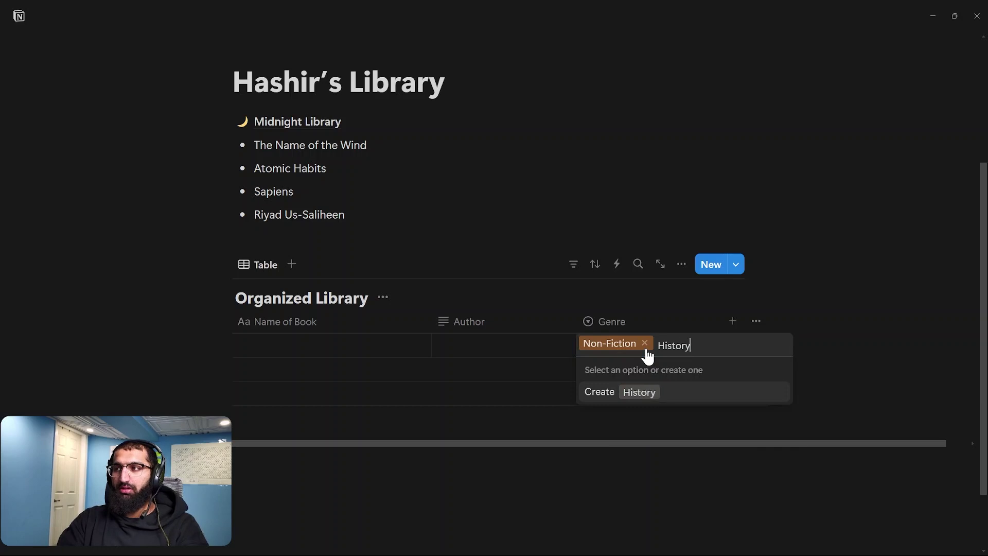
key(Return)
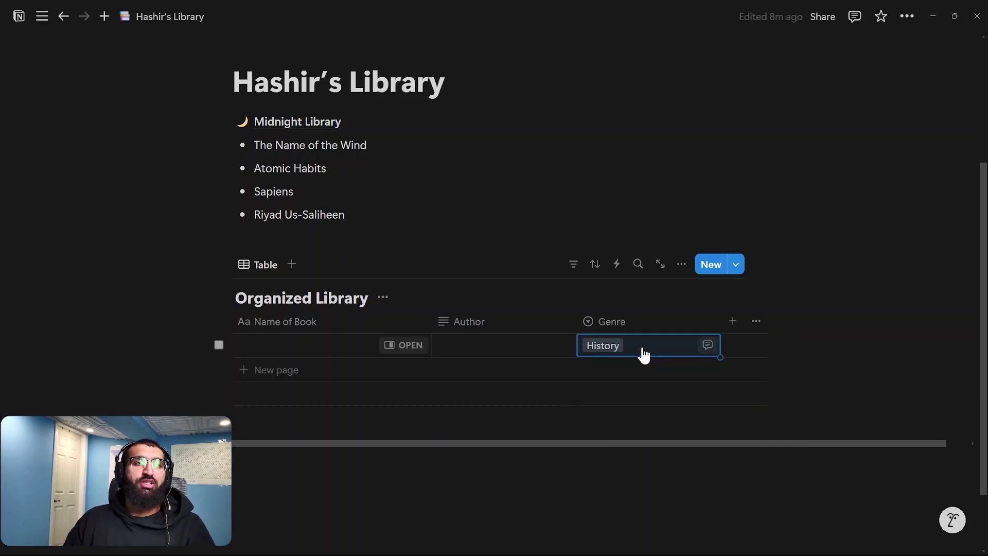
- Switch the first row's genre to Fiction, to Non-Fiction, and back to Fiction
click(644, 354)
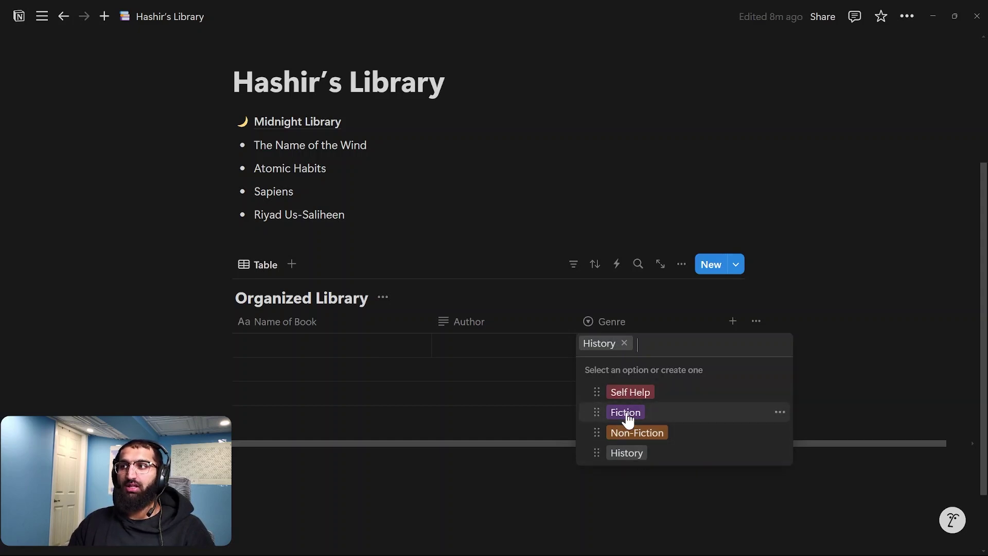
click(625, 412)
click(633, 353)
click(628, 433)
click(648, 354)
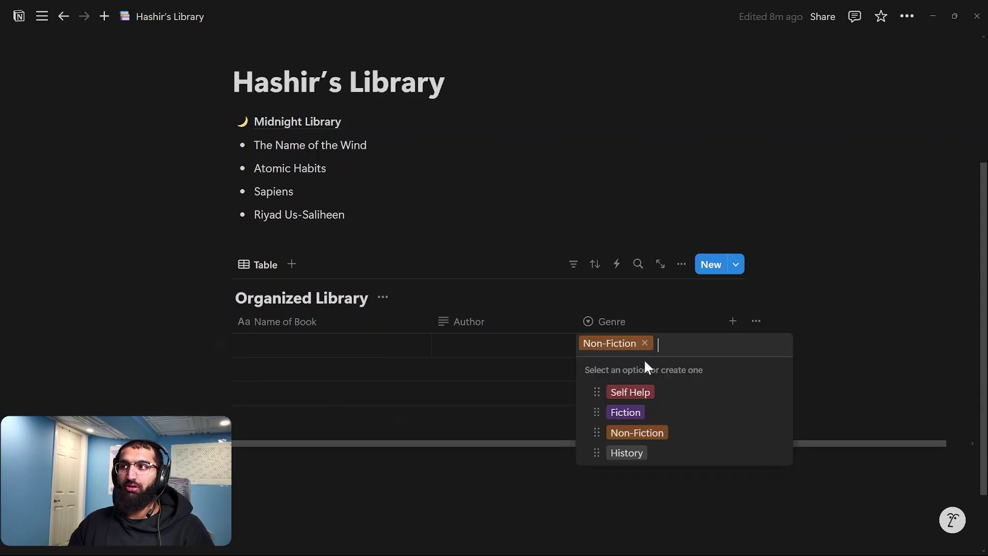
click(626, 411)
- Fill in the first row with the book "The Midnight Library" and the author "Matt Haig"
click(343, 344)
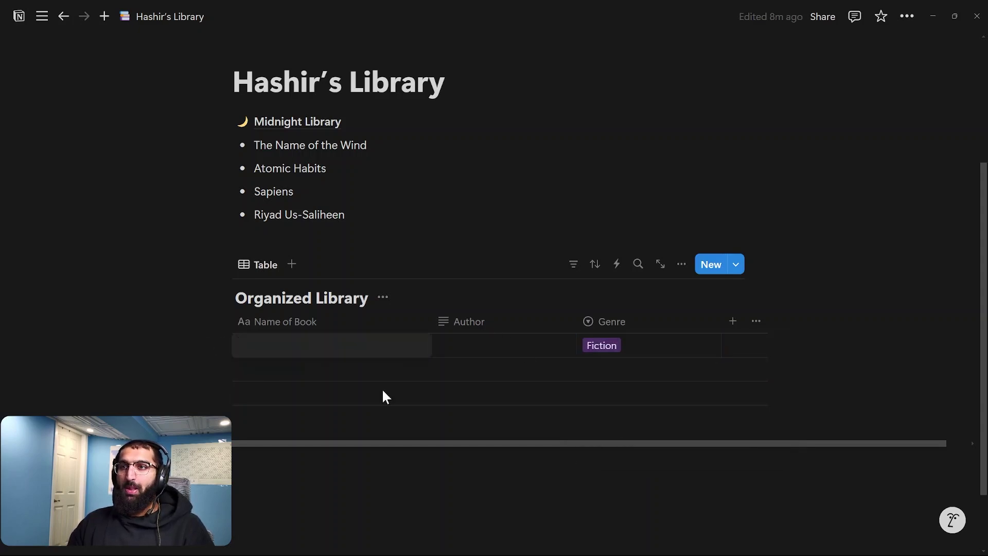
text(The Midnight Library)
key(Tab)
text(Matt Haig)
key(Tab)
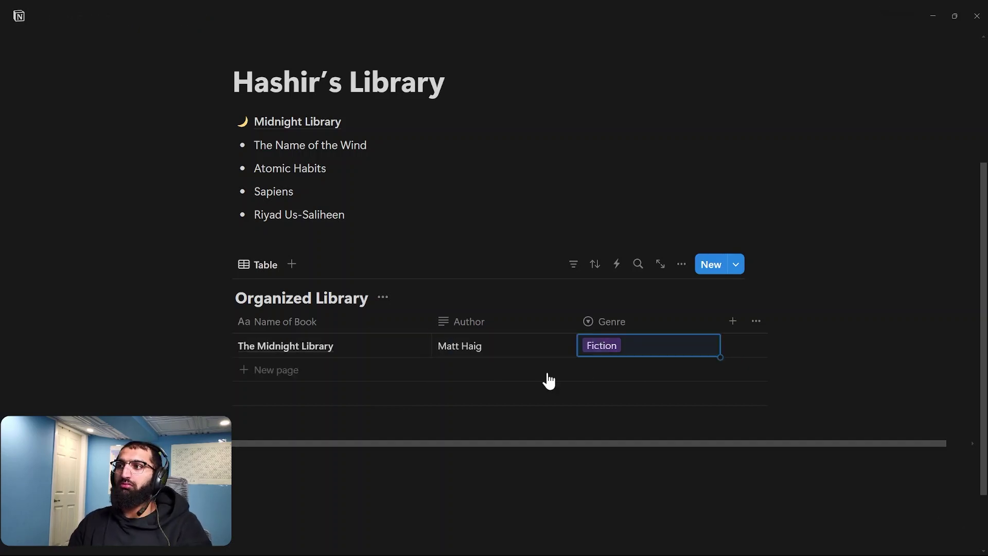
- Add a Date property to the Organized Library table and name it "Date Completed"
click(732, 321)
click(782, 289)
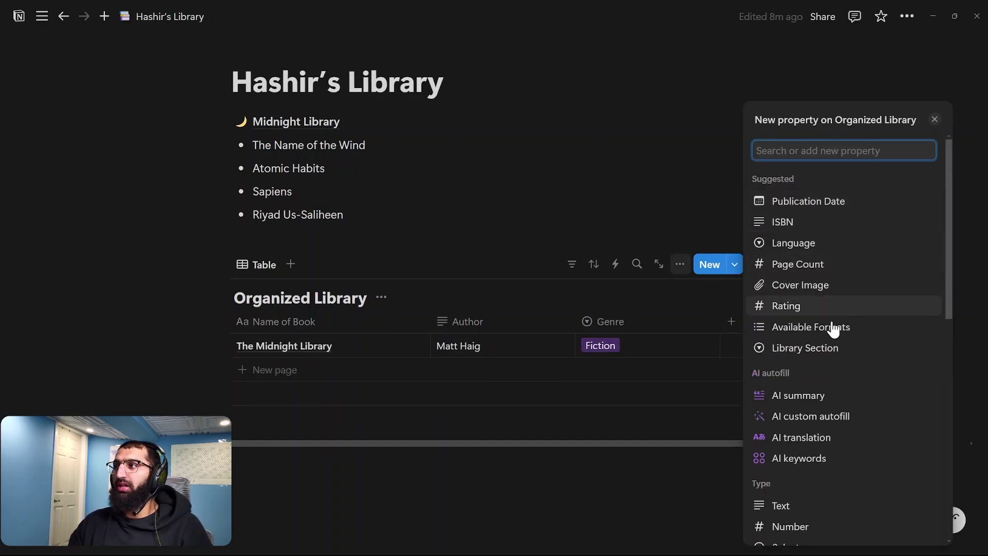
text(dat)
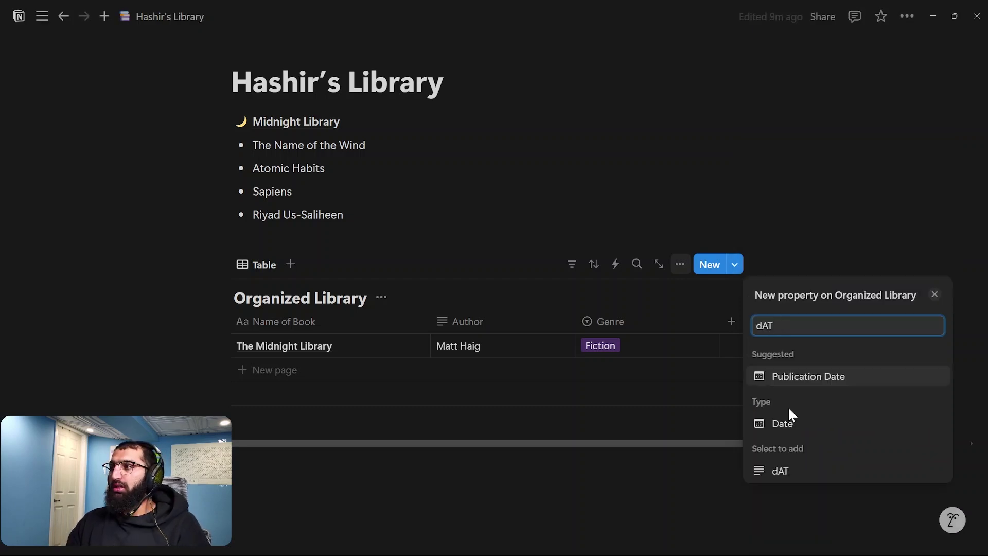
click(788, 422)
key(Escape)
click(630, 323)
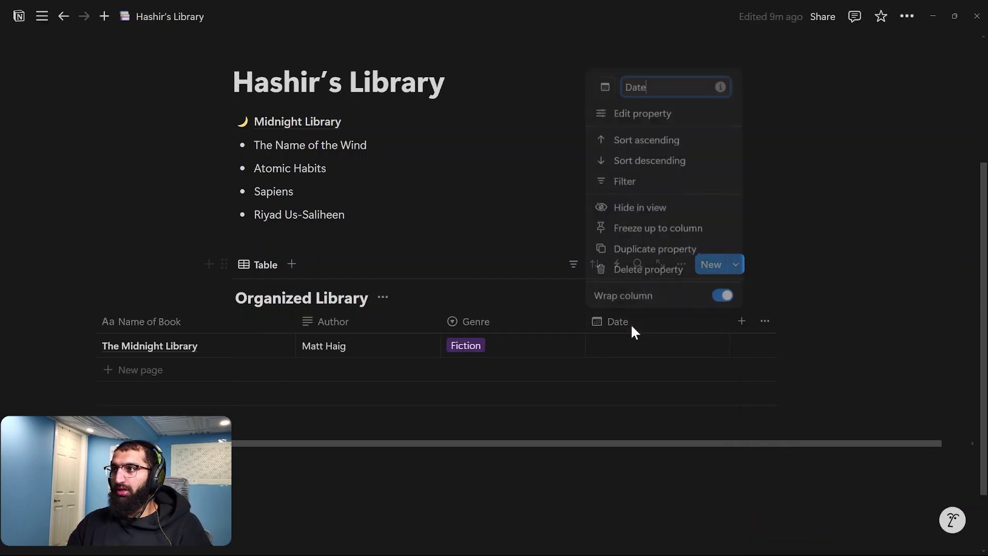
text(Completed)
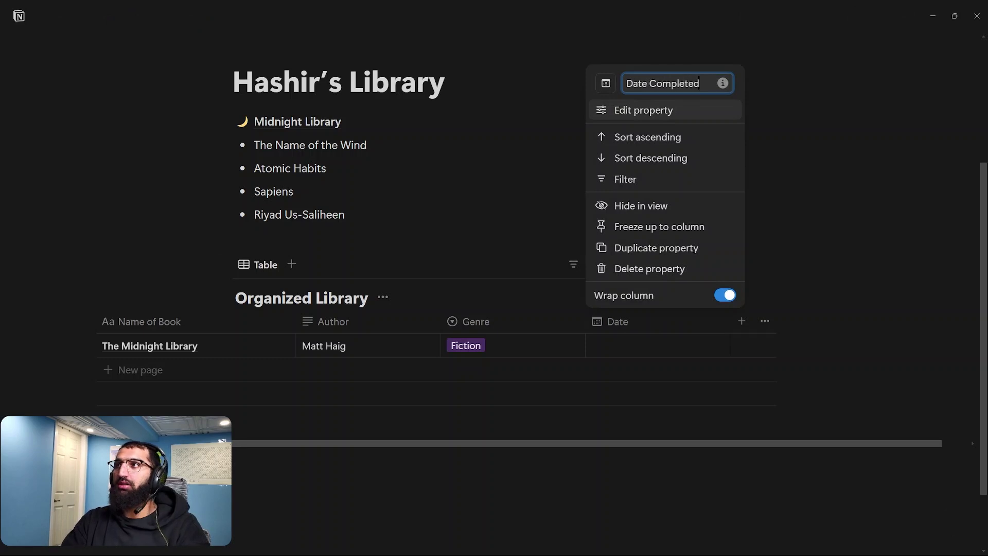
key(Return)
- Set the completion date of The Midnight Library to February 18, 2025
click(638, 349)
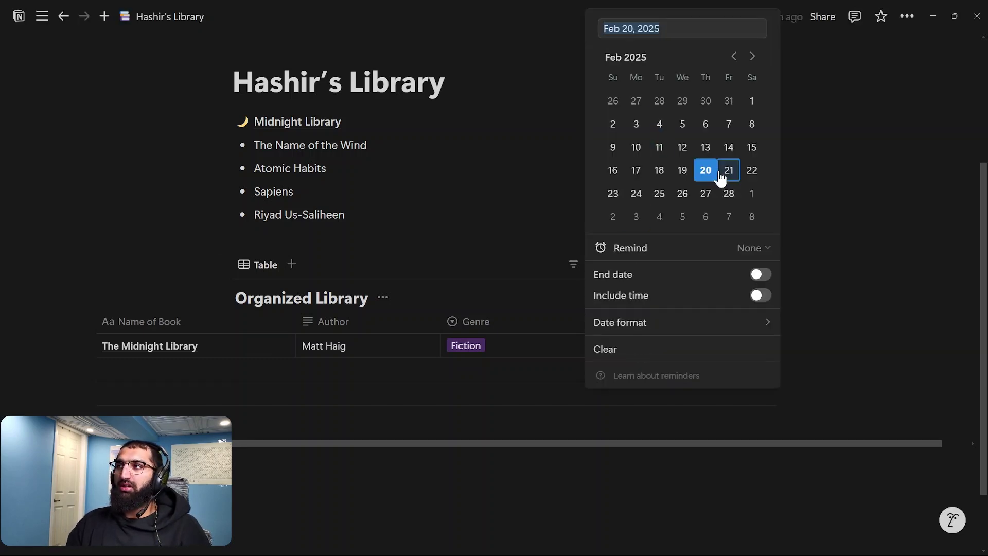
click(659, 172)
click(635, 418)
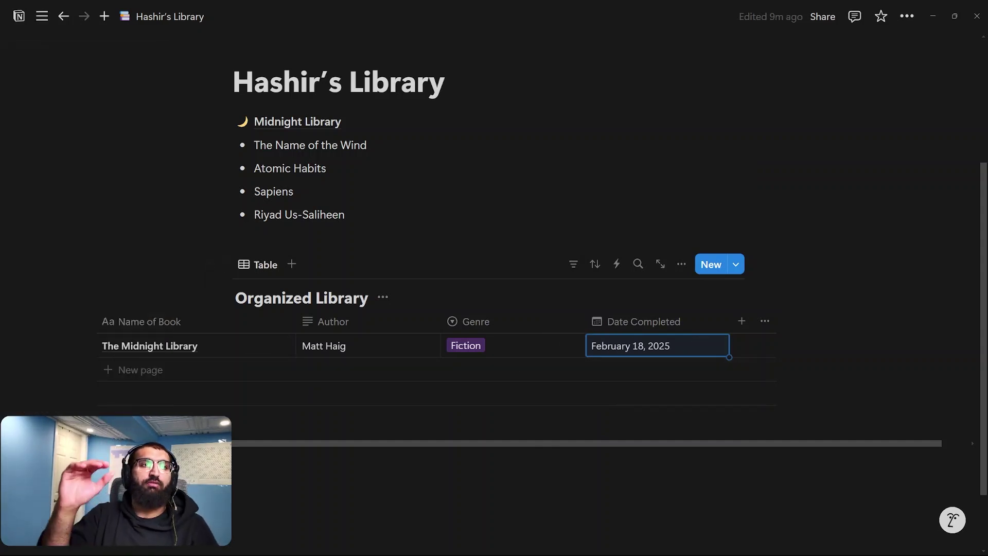
- Add a row for "Sapiens" by "Yuval Noah Harari" with the genre History, and open its completion date
scroll(176, 379, down, 1)
scroll(177, 380, down, 2)
click(152, 325)
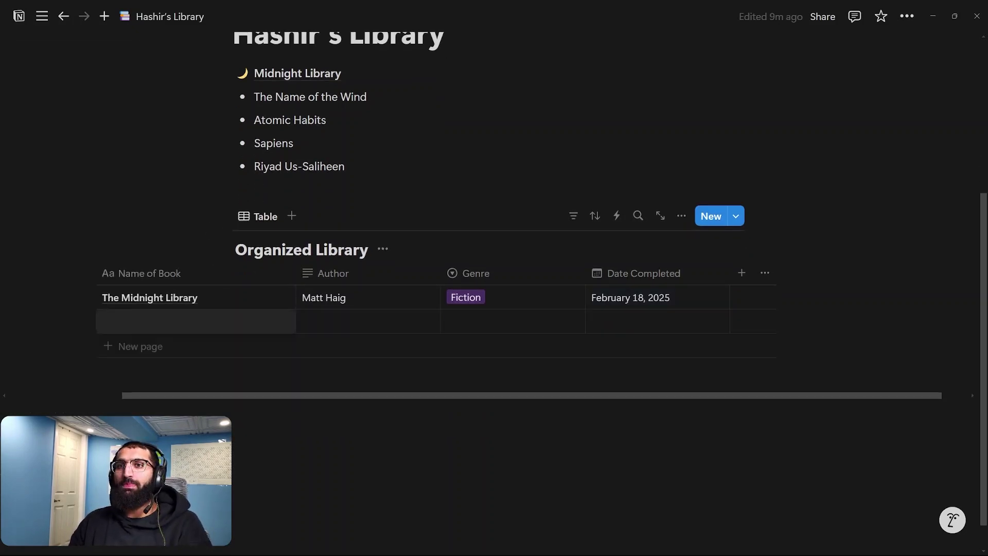
text(Sapiens)
key(Tab)
text(Yuval Noah Harari)
key(Tab)
text(History)
key(Return)
click(656, 322)
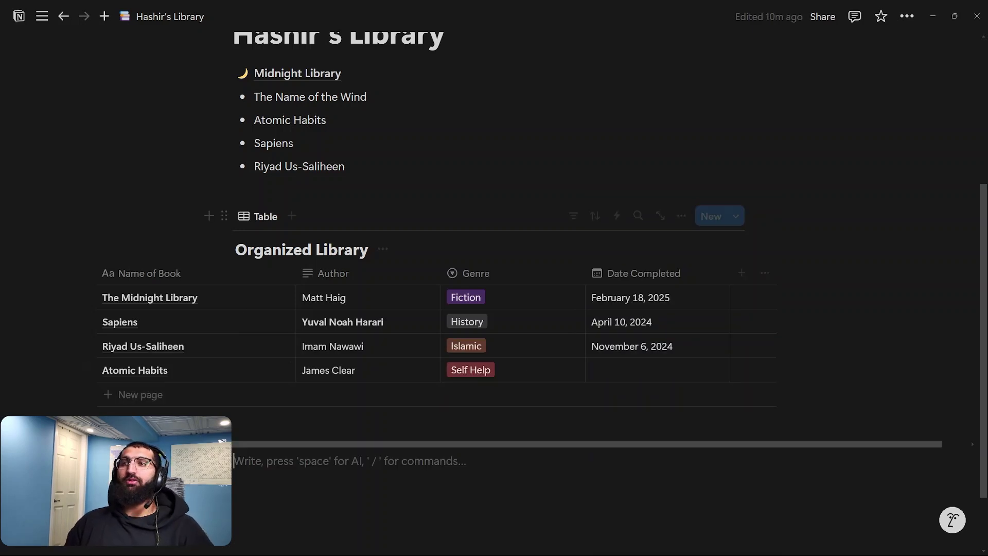
- Add a Calendar view to the Organized Library database and close its view settings
drag(331, 443, 311, 467)
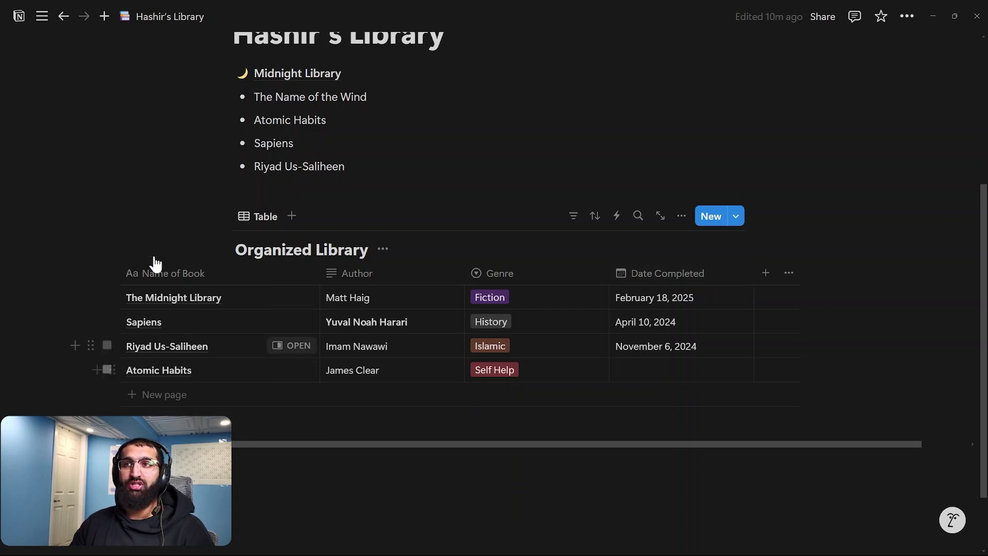
click(292, 217)
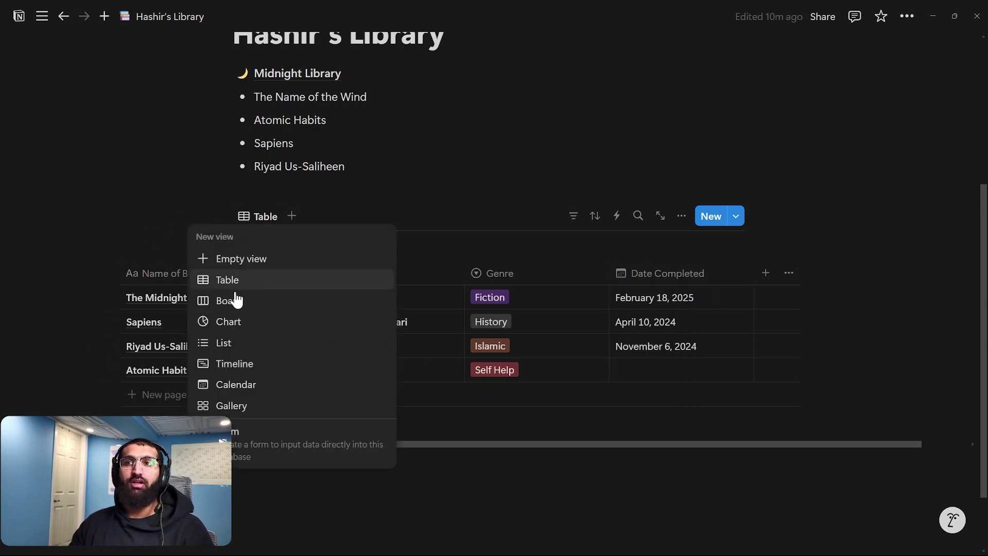
click(234, 386)
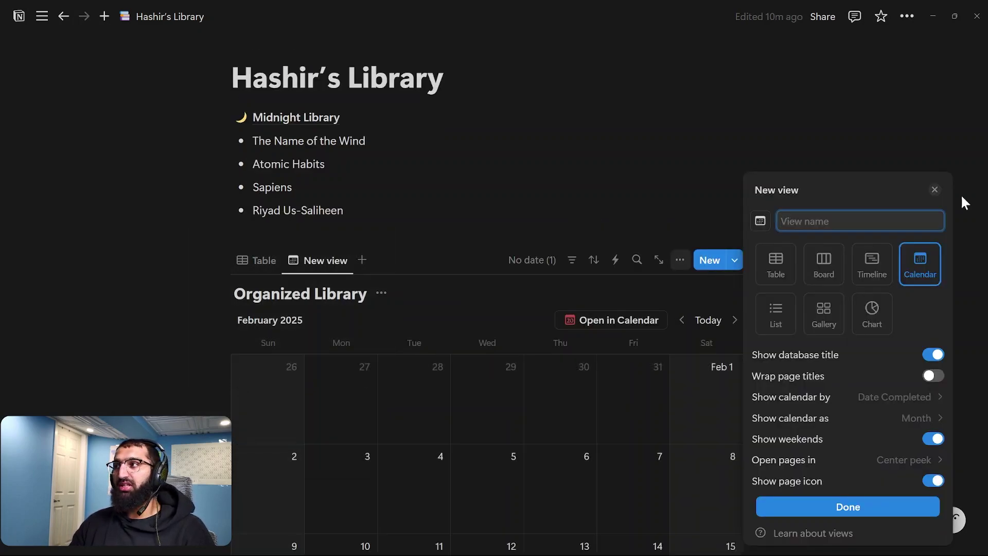
click(934, 189)
- Examine how books are placed in the February 2025 calendar, briefly opening The Midnight Library's page from its entry
scroll(617, 343, down, 5)
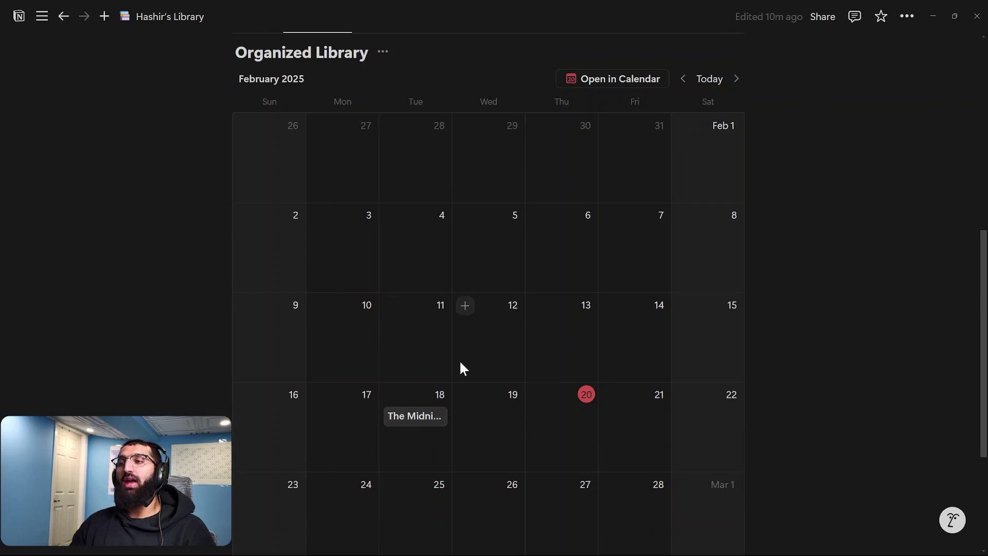
scroll(422, 419, up, 2)
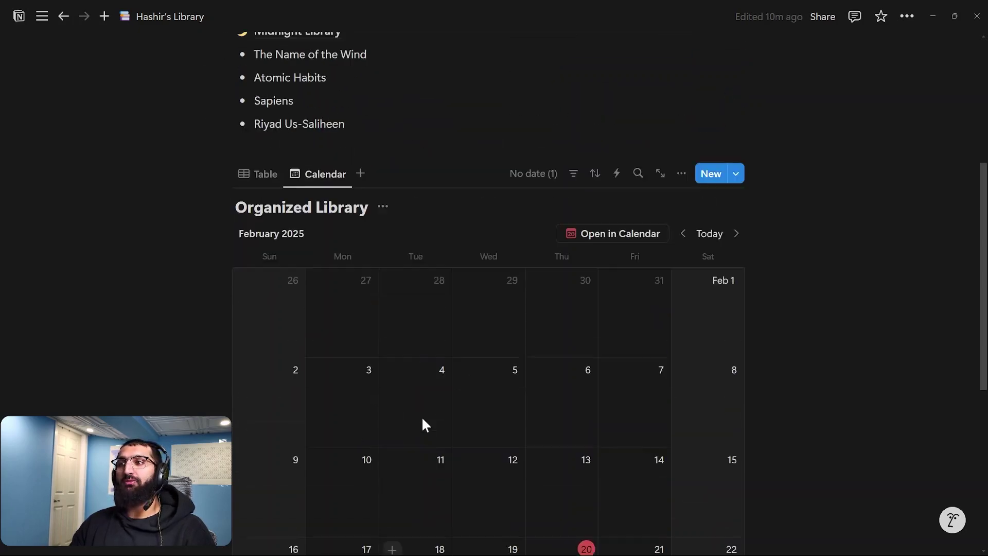
scroll(424, 423, down, 4)
scroll(430, 448, up, 3)
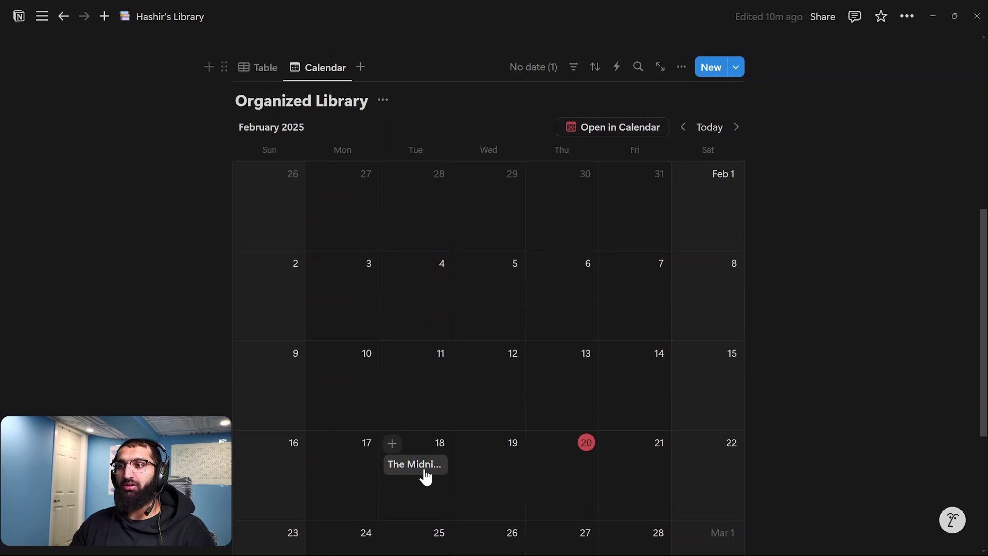
click(423, 466)
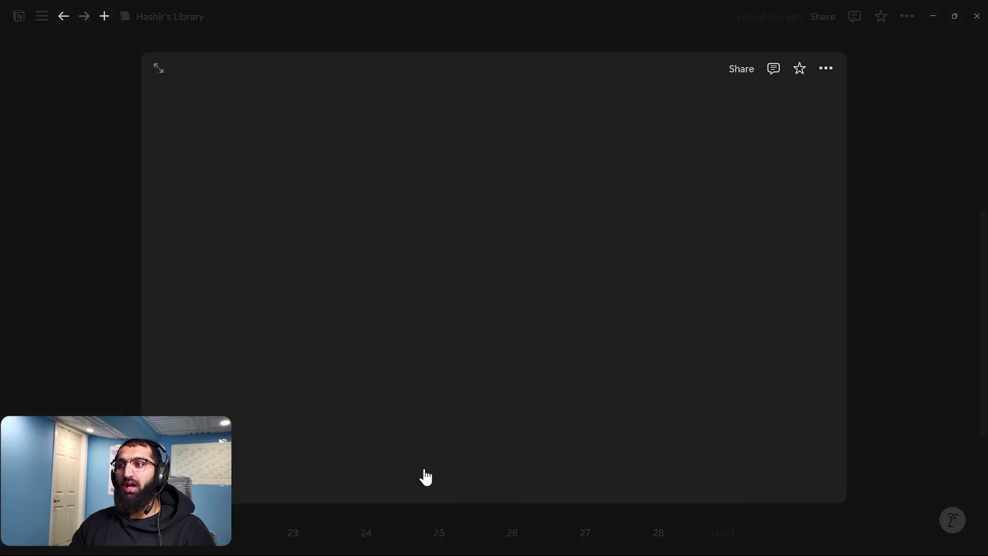
click(97, 243)
scroll(418, 430, down, 2)
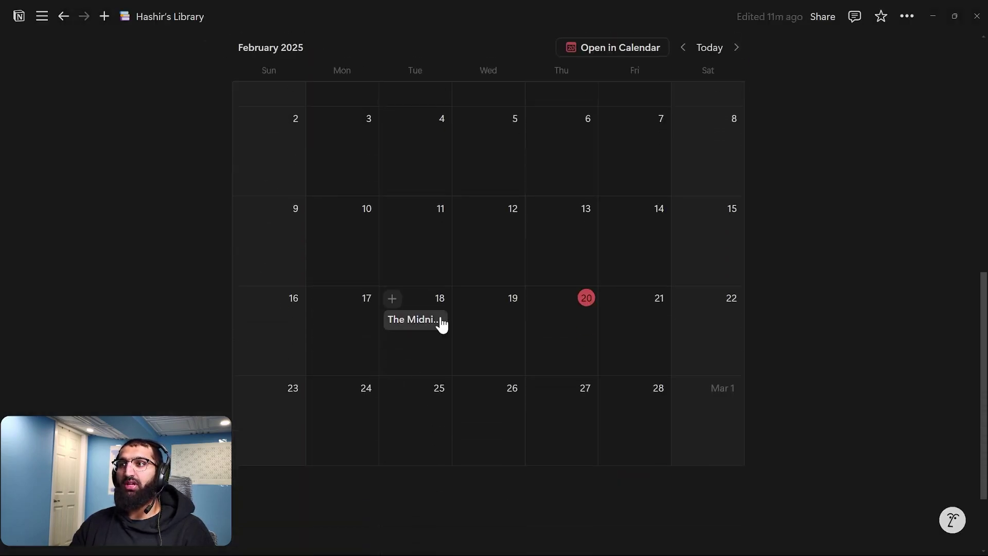
scroll(442, 360, up, 3)
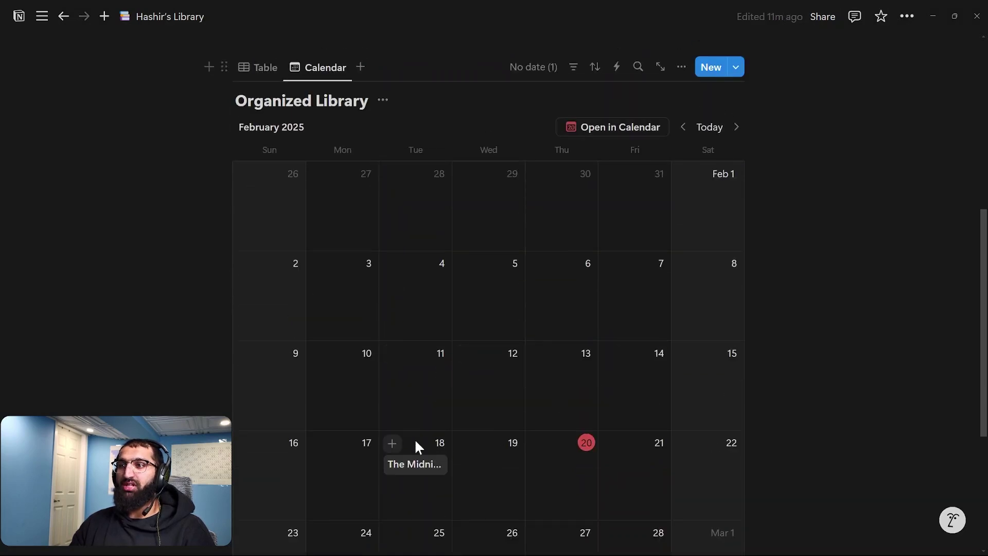
scroll(414, 446, down, 5)
scroll(596, 281, up, 3)
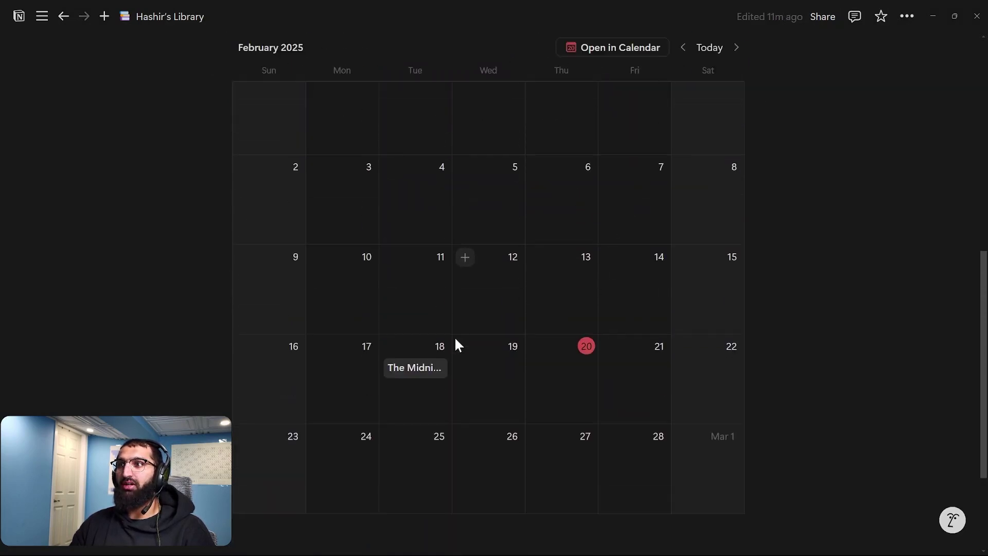
- Turn on full width for the library page and close the page options
click(907, 20)
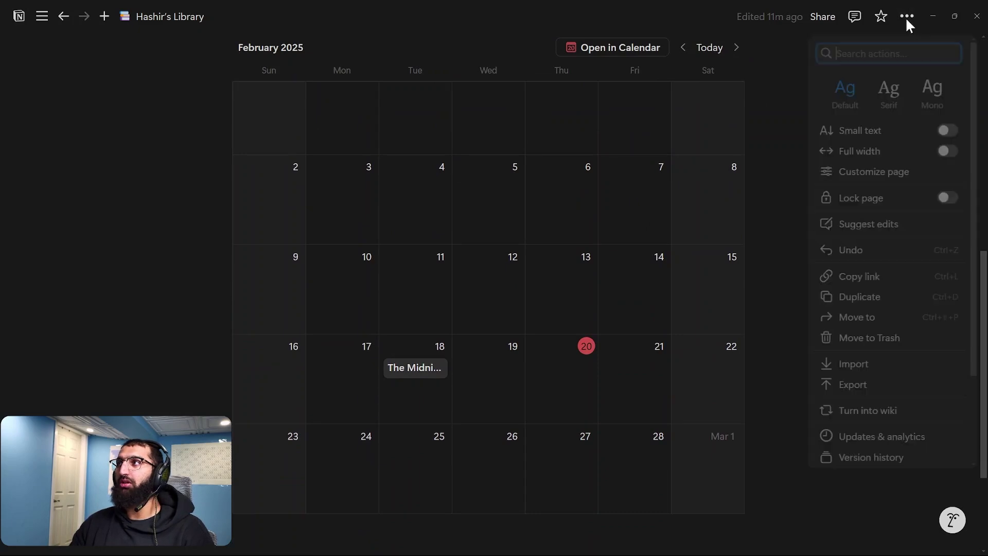
click(949, 154)
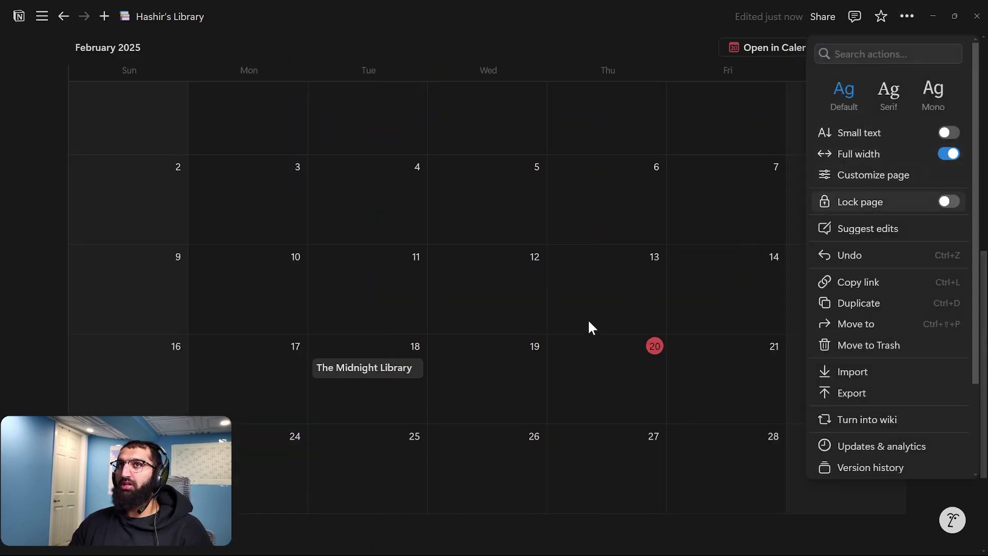
click(62, 217)
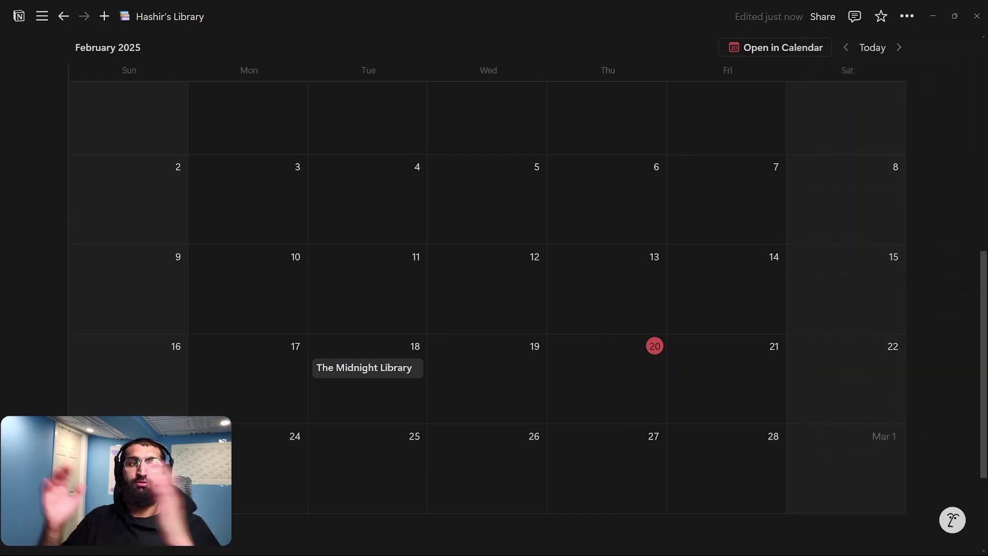
- Return to the Table view and set the completion date of Atomic Habits to February 20, 2025
scroll(458, 440, up, 5)
scroll(458, 437, down, 5)
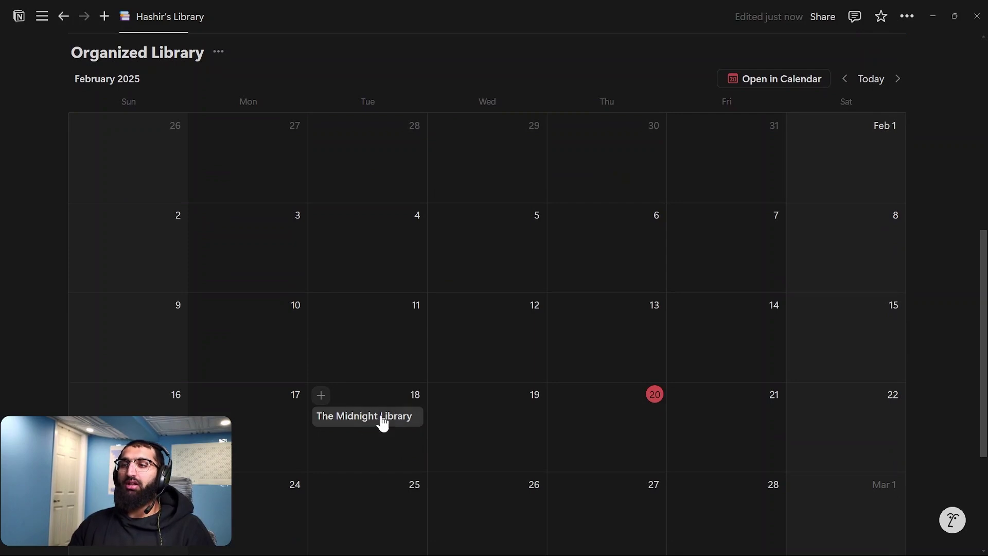
scroll(379, 432, up, 3)
scroll(379, 432, down, 3)
scroll(297, 256, up, 2)
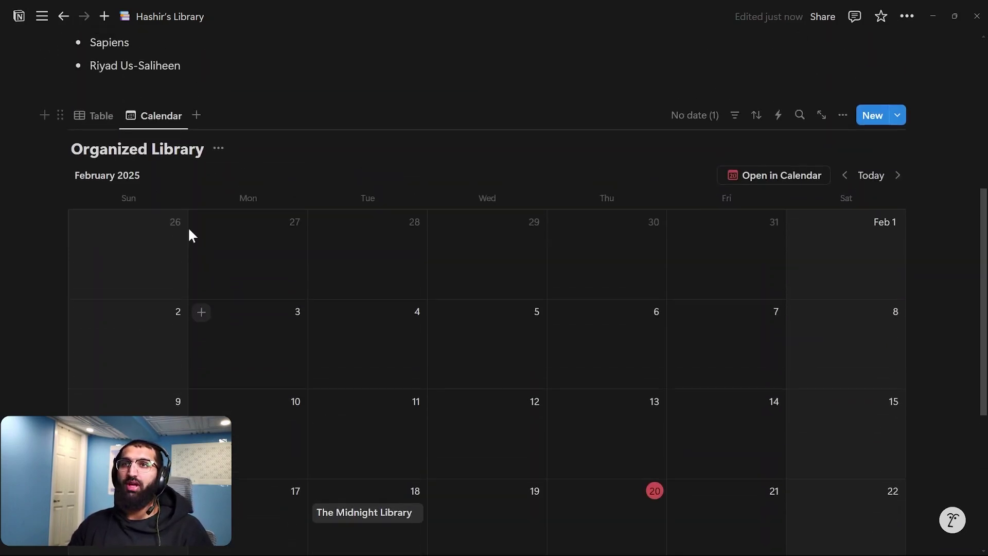
click(94, 118)
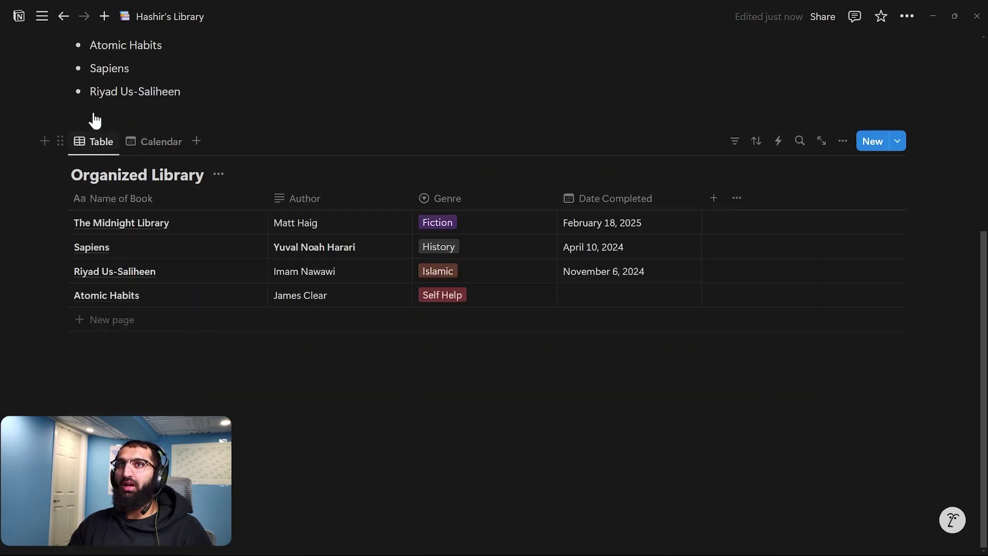
click(597, 307)
click(677, 332)
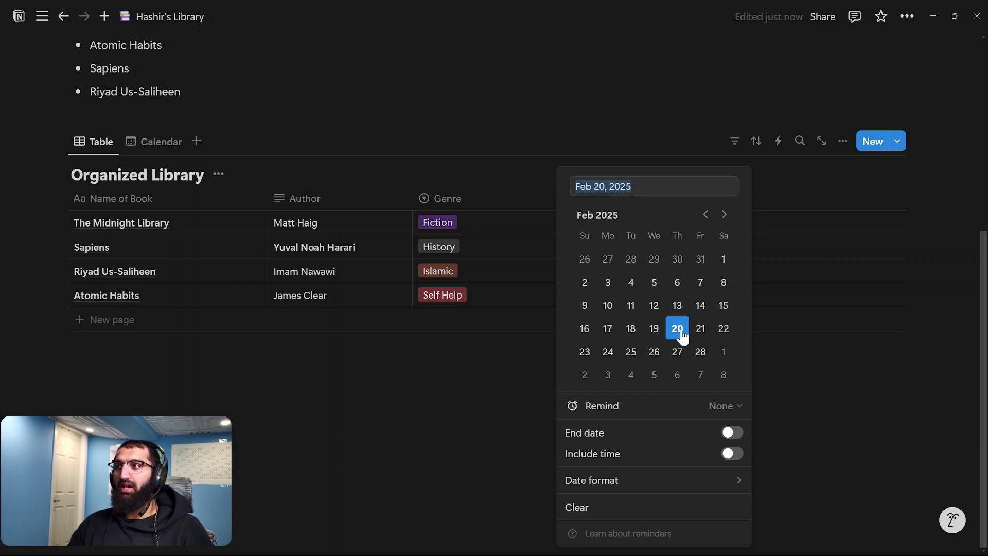
- Close the date picker and examine how the completed books are placed in the February 2025 Calendar view
click(465, 411)
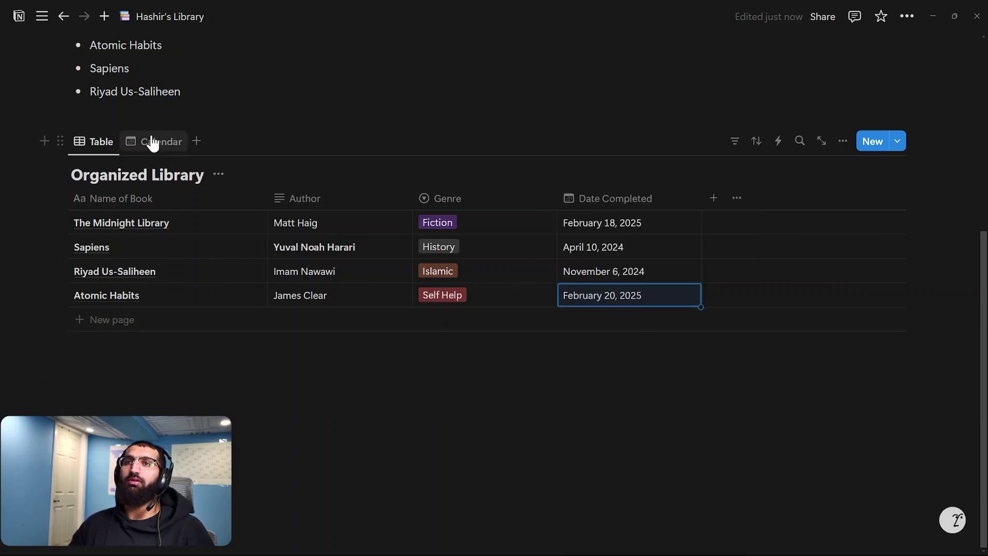
click(137, 149)
scroll(615, 342, down, 5)
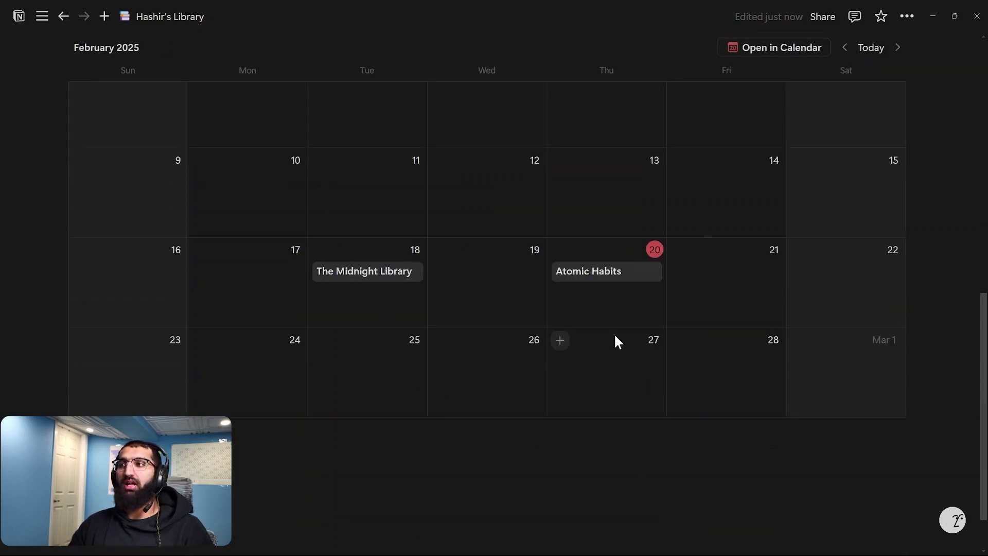
scroll(566, 350, up, 3)
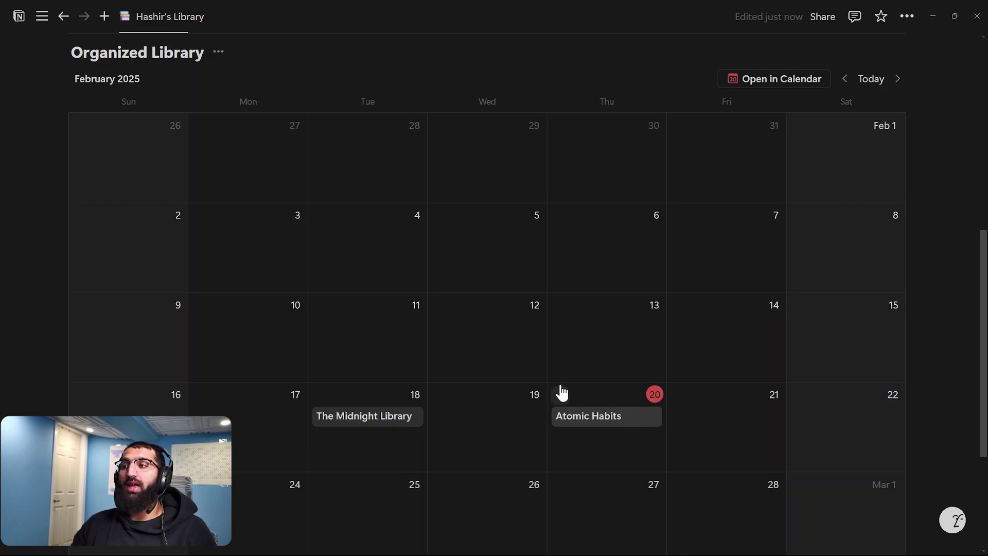
scroll(589, 399, down, 4)
scroll(532, 444, up, 4)
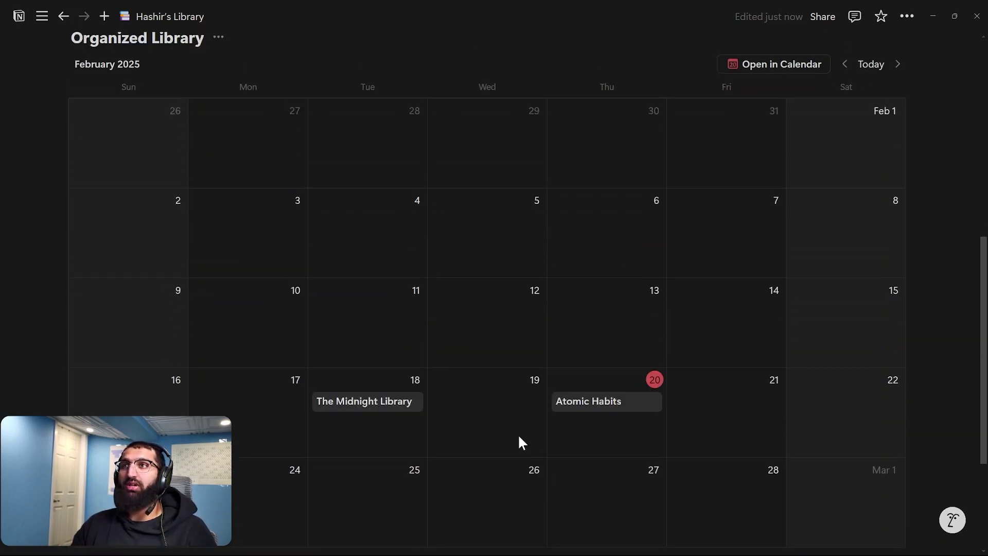
scroll(581, 358, down, 4)
scroll(585, 350, up, 3)
scroll(565, 451, up, 2)
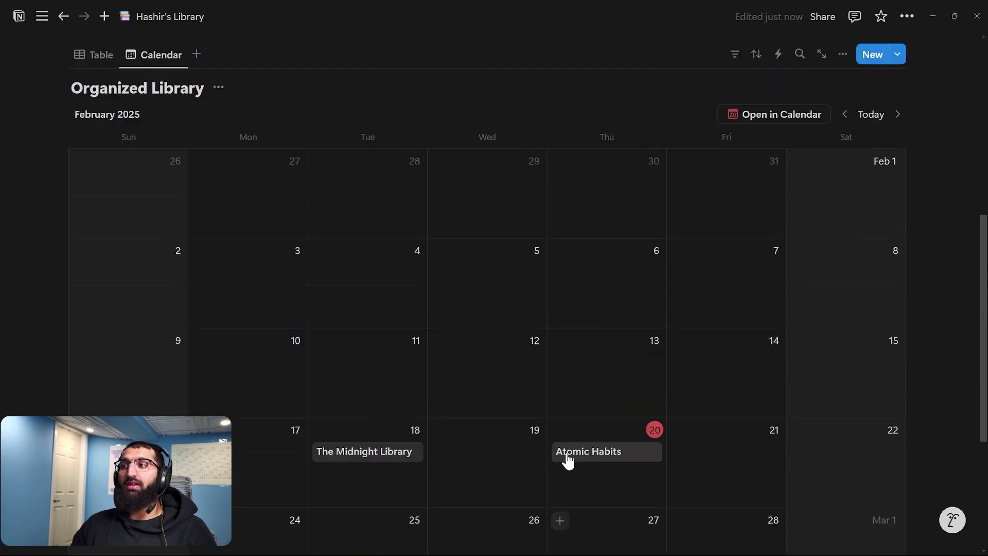
scroll(576, 427, down, 2)
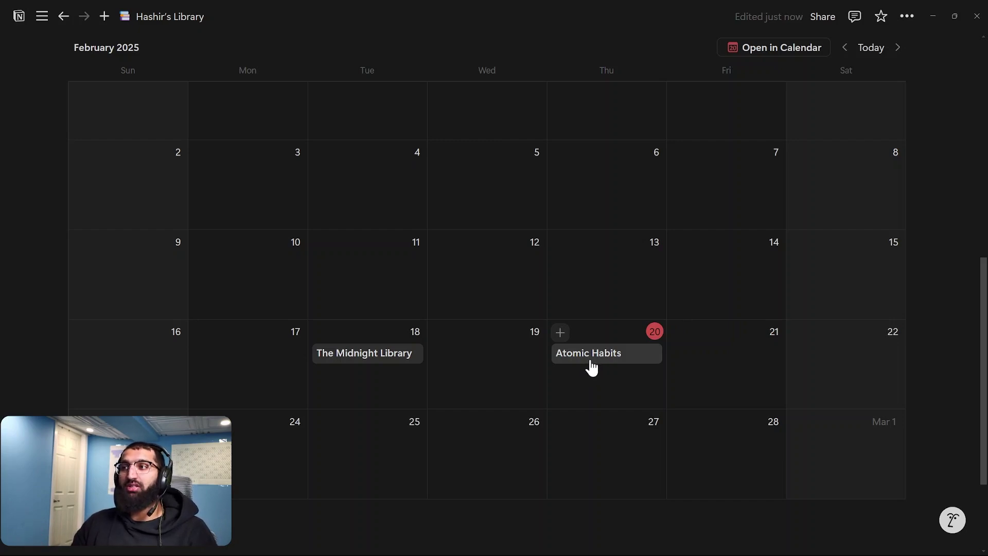
- Move Atomic Habits to February 22, 2025 in the calendar and return to the Table view
drag(594, 364, 821, 369)
scroll(823, 422, down, 1)
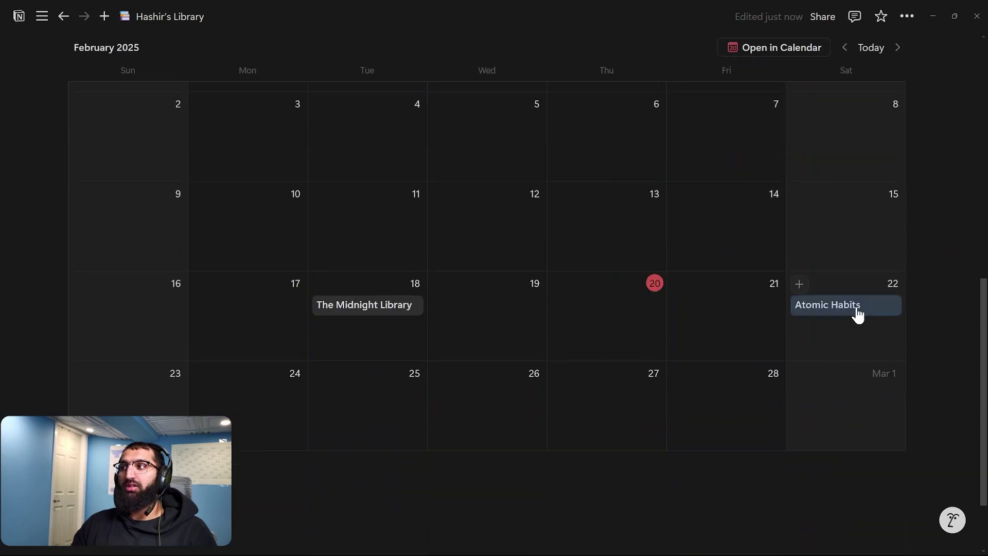
scroll(188, 108, up, 3)
click(91, 53)
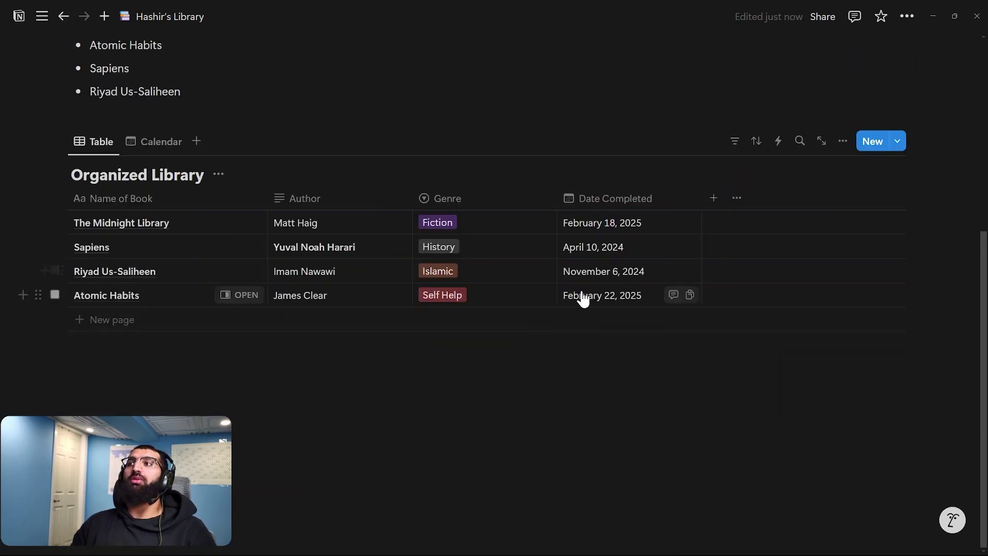
click(147, 140)
scroll(353, 452, up, 5)
scroll(357, 479, down, 6)
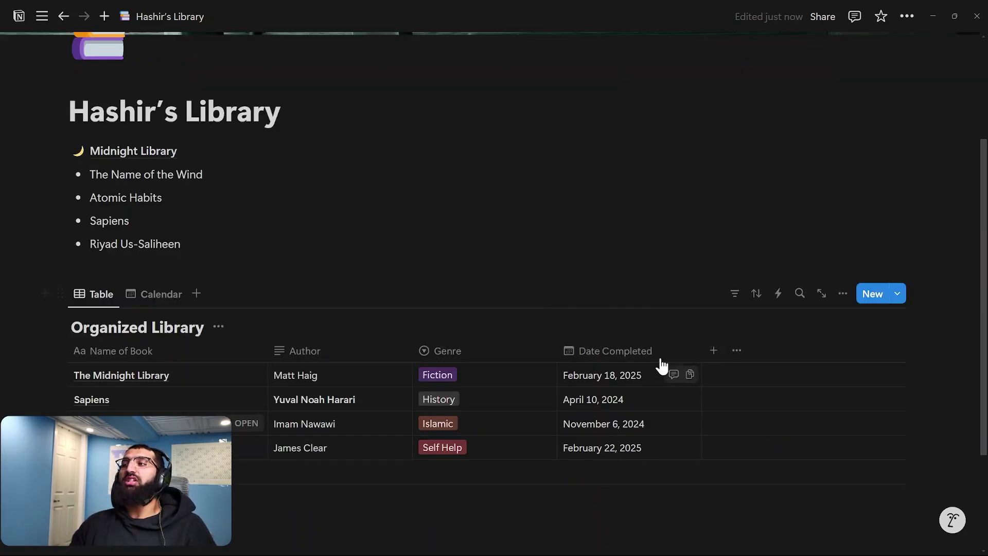
- Add a Status property to the Organized Library table, keeping its default name
click(715, 350)
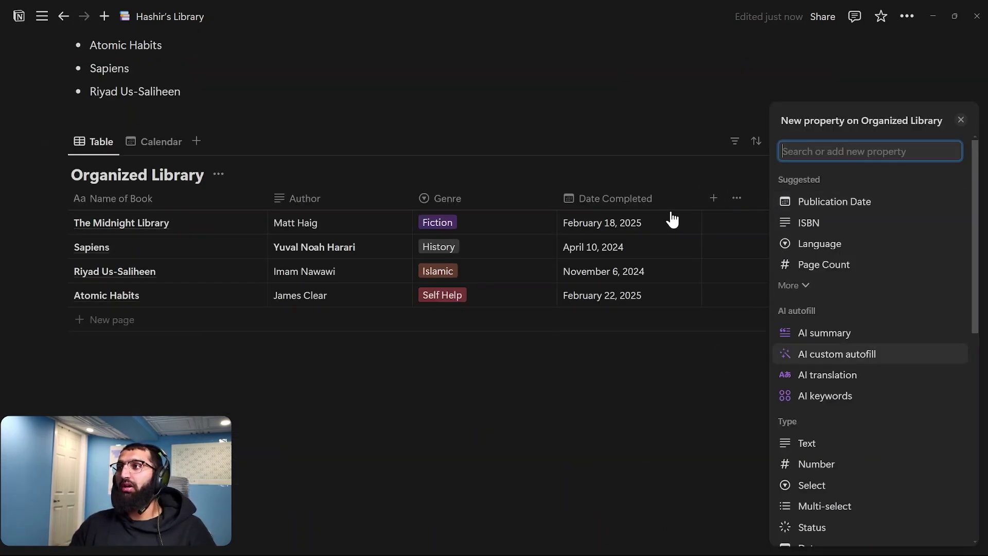
scroll(860, 386, down, 5)
scroll(833, 401, up, 3)
scroll(814, 427, down, 1)
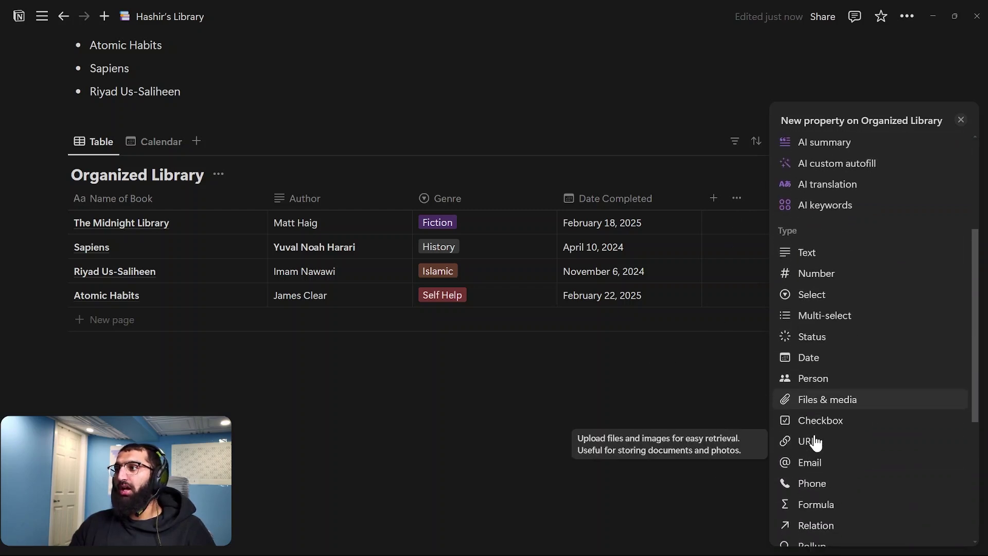
click(796, 336)
click(689, 397)
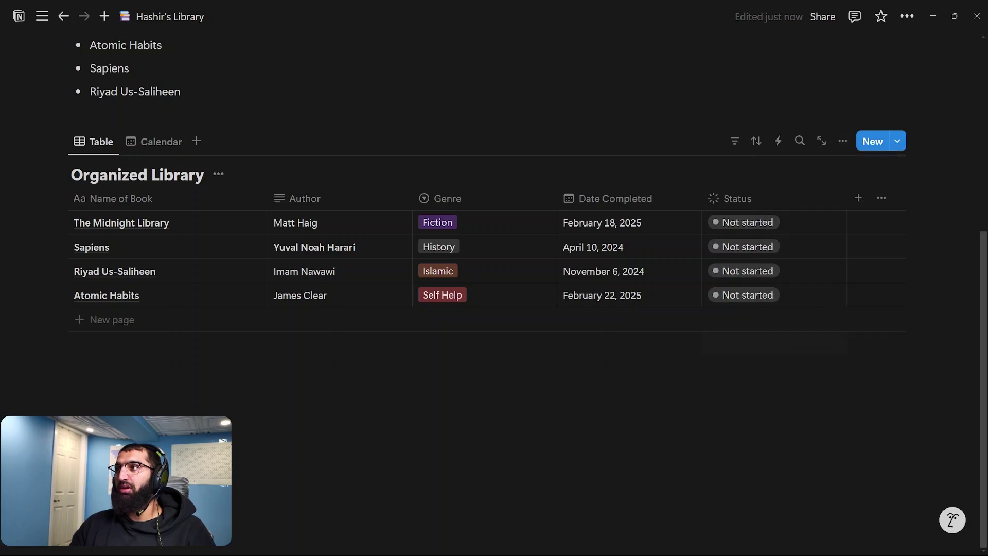
click(748, 203)
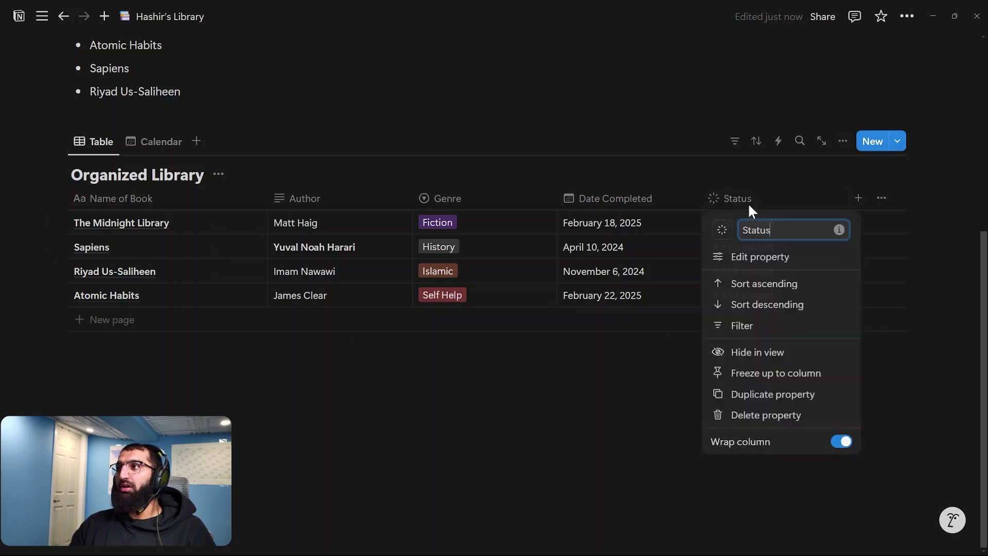
click(659, 386)
- Set the status of Sapiens and Riyad Us-Saliheen to In progress and of Atomic Habits to Done
click(798, 221)
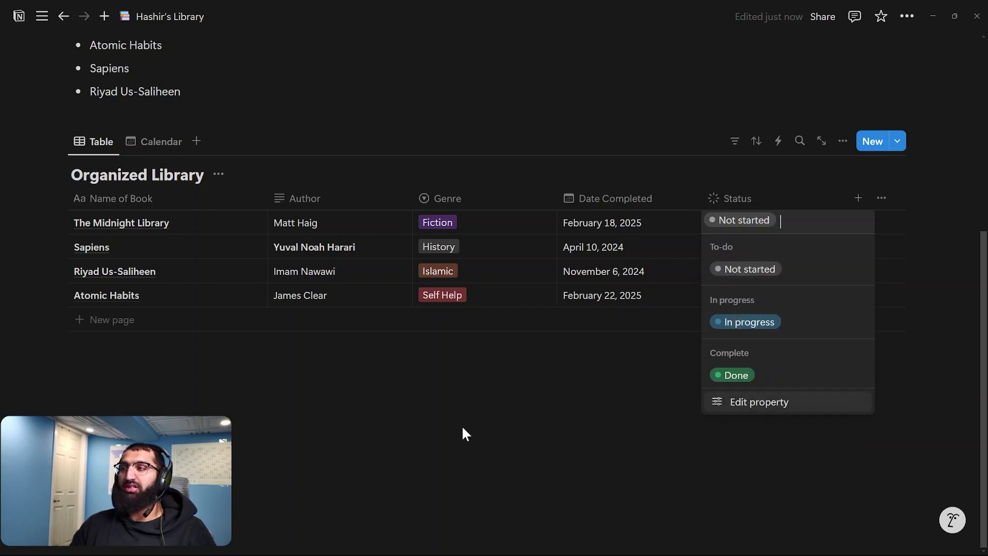
key(Escape)
click(741, 247)
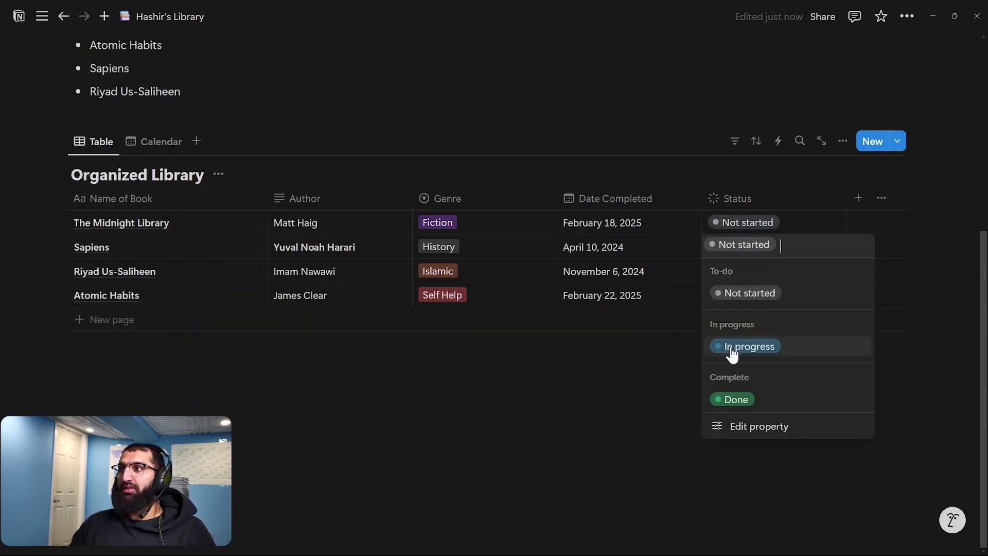
click(731, 354)
click(730, 271)
click(740, 371)
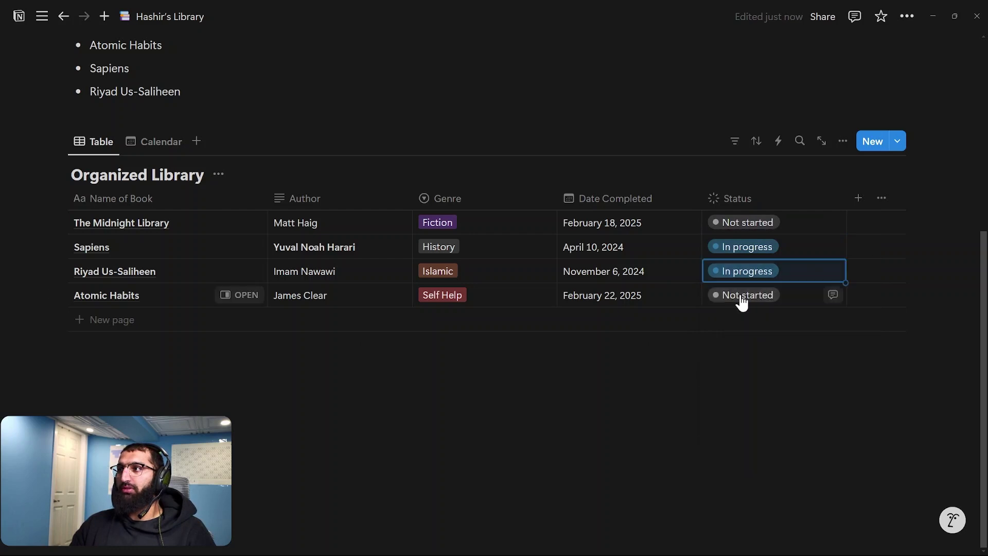
click(741, 296)
click(735, 447)
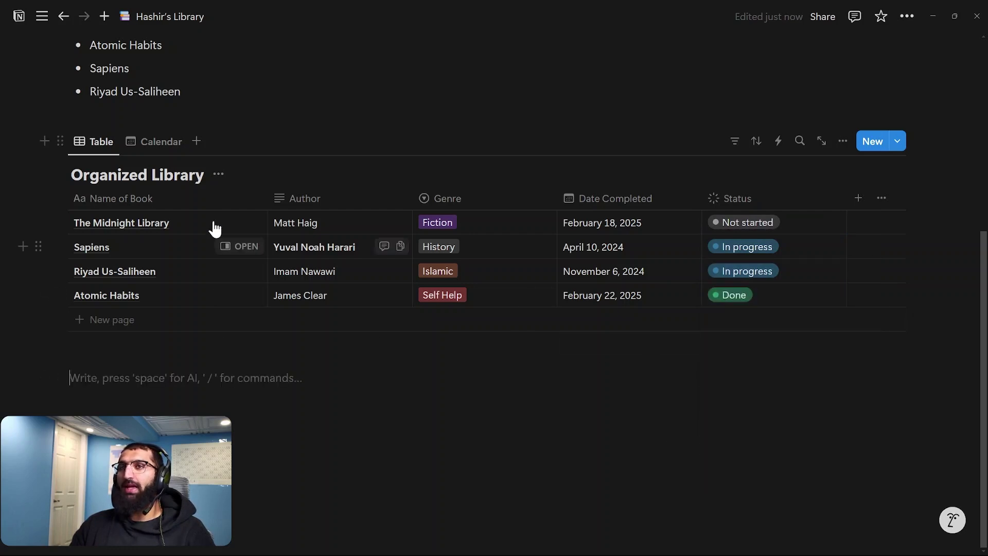
- Add a Board view to the Organized Library database and close its view settings
click(196, 141)
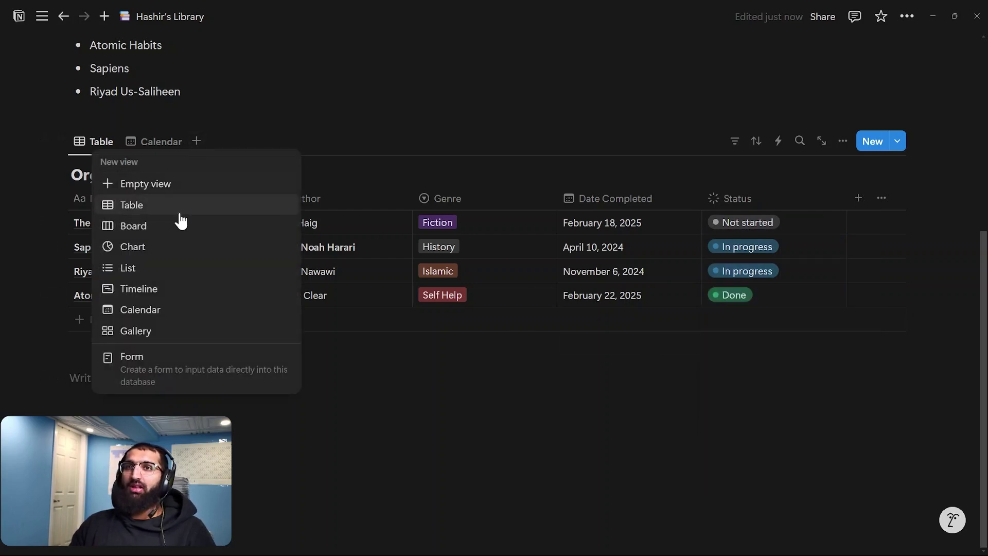
click(144, 235)
key(Escape)
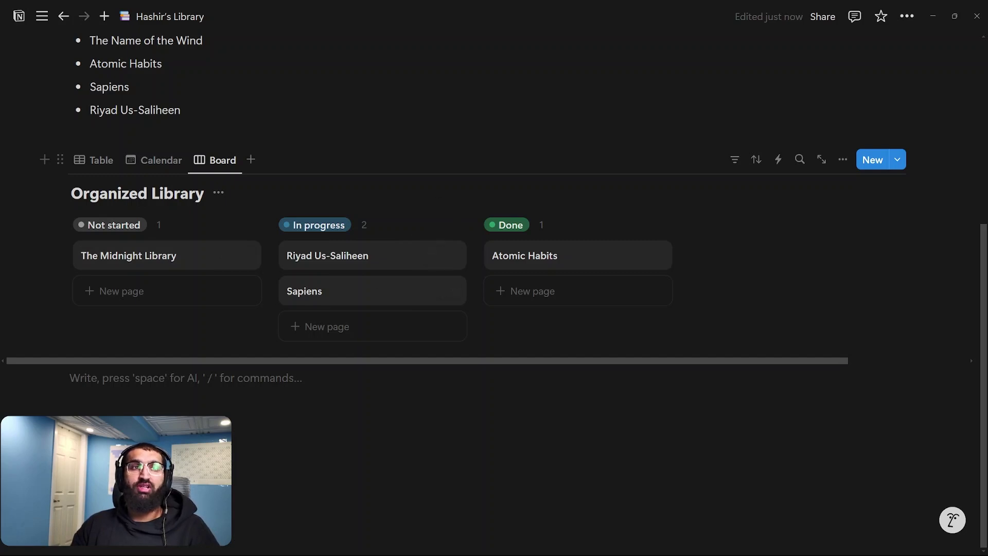
- Move Riyad Us-Saliheen to Not started and The Midnight Library to Done on the board, and return to the Table view
drag(330, 255, 346, 287)
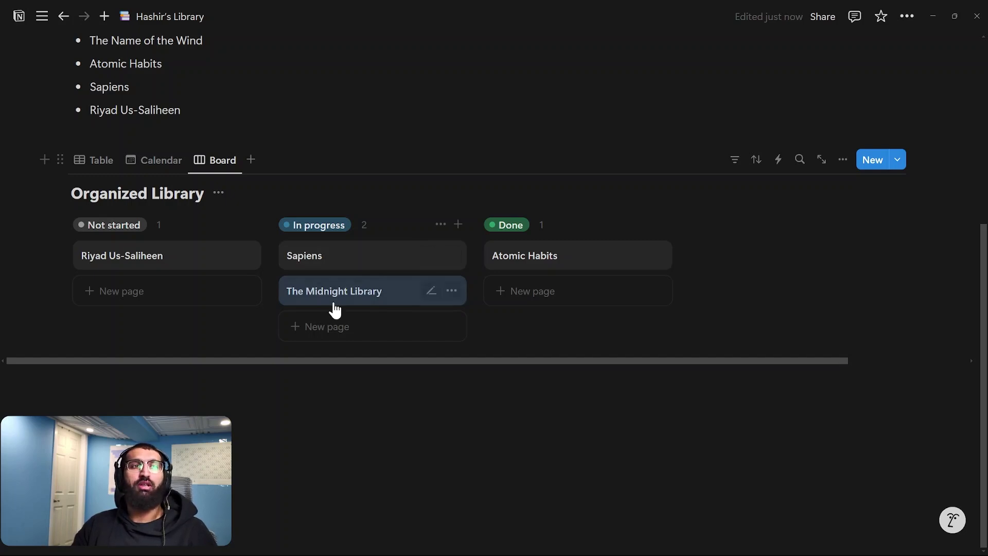
drag(329, 303, 520, 302)
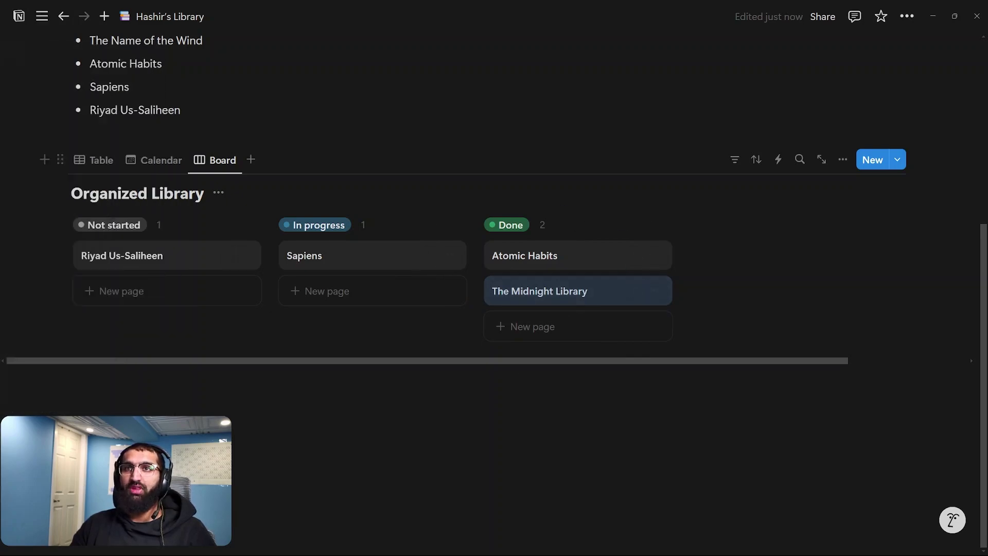
click(96, 160)
scroll(197, 264, up, 2)
scroll(216, 330, down, 2)
scroll(231, 392, up, 5)
scroll(231, 392, down, 3)
click(154, 473)
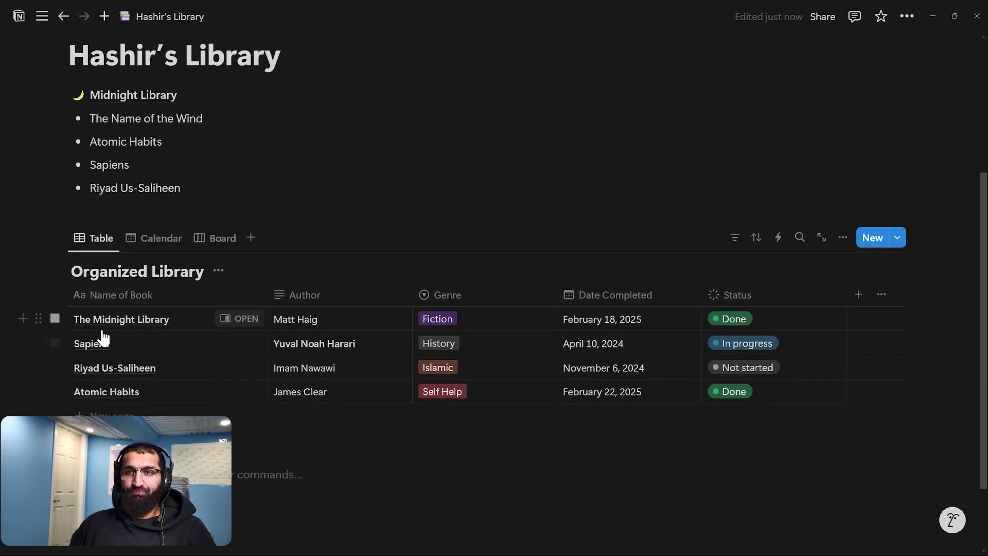
- View The Midnight Library's page and its properties in the side peek, and close it
click(238, 324)
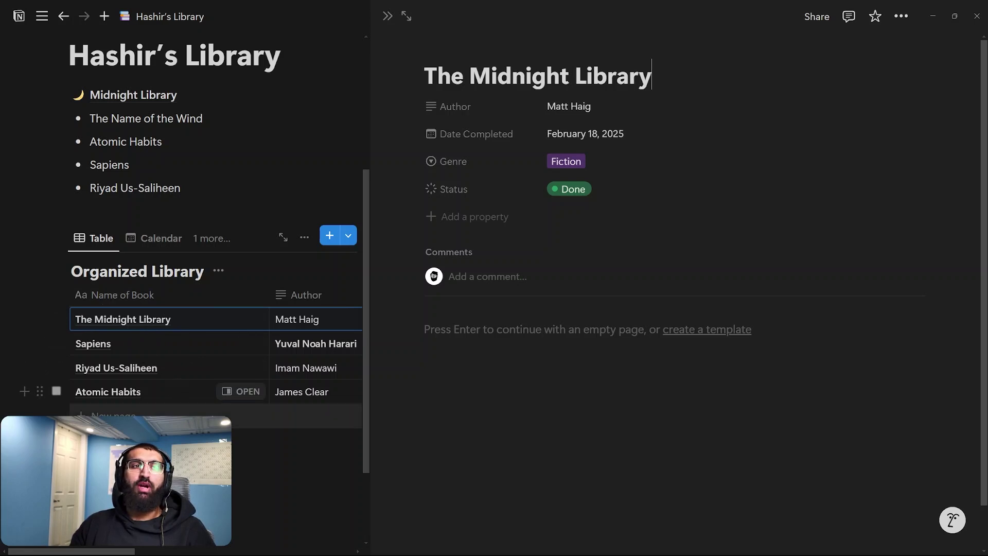
click(242, 441)
key(Escape)
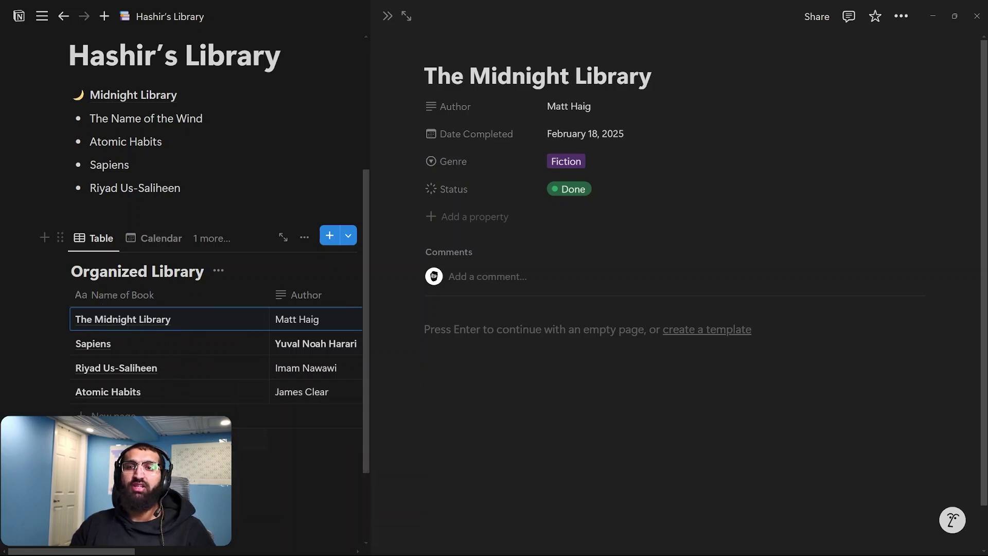
key(Escape)
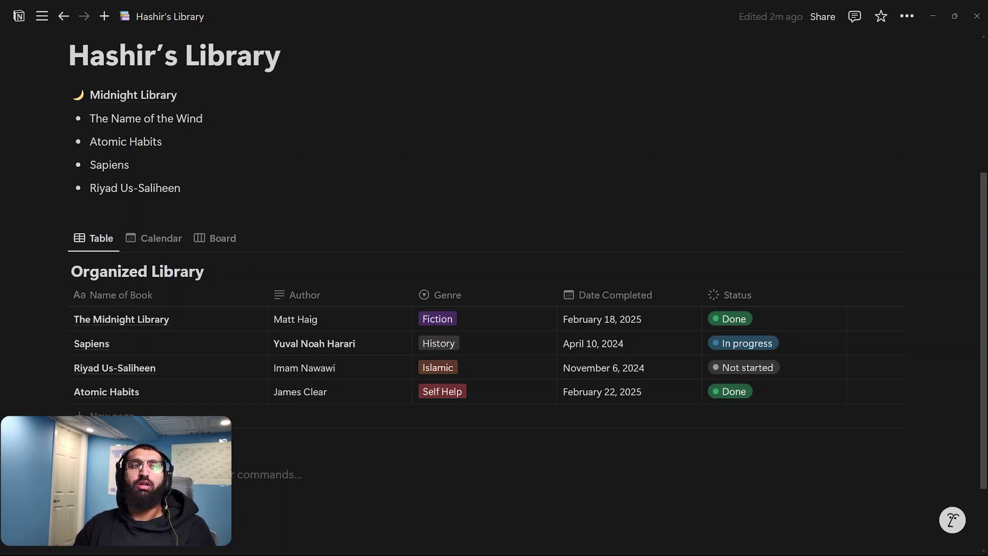
- Switch to the browser, copy the link of the library Google Doc, and close the sapiens author search page
key(alt+Tab)
click(149, 251)
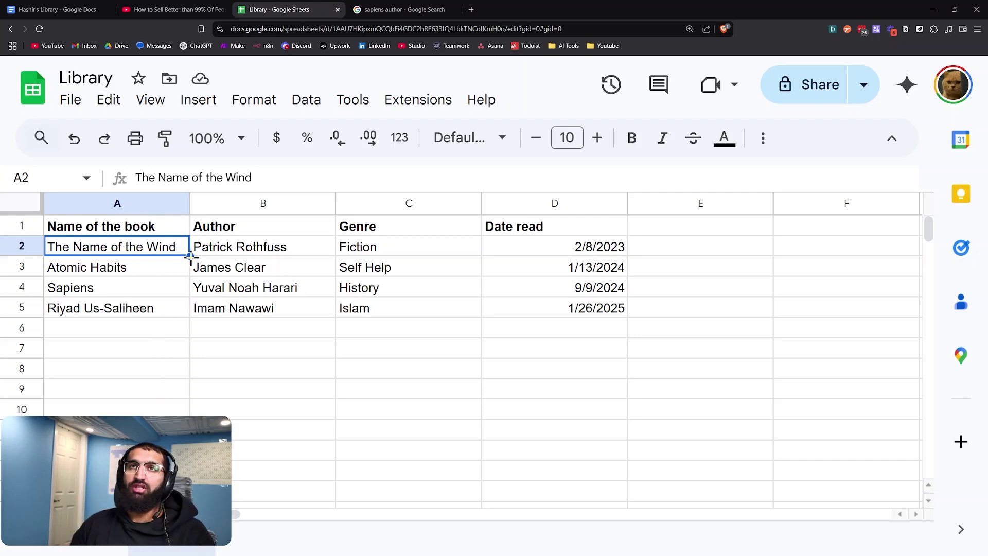
click(57, 9)
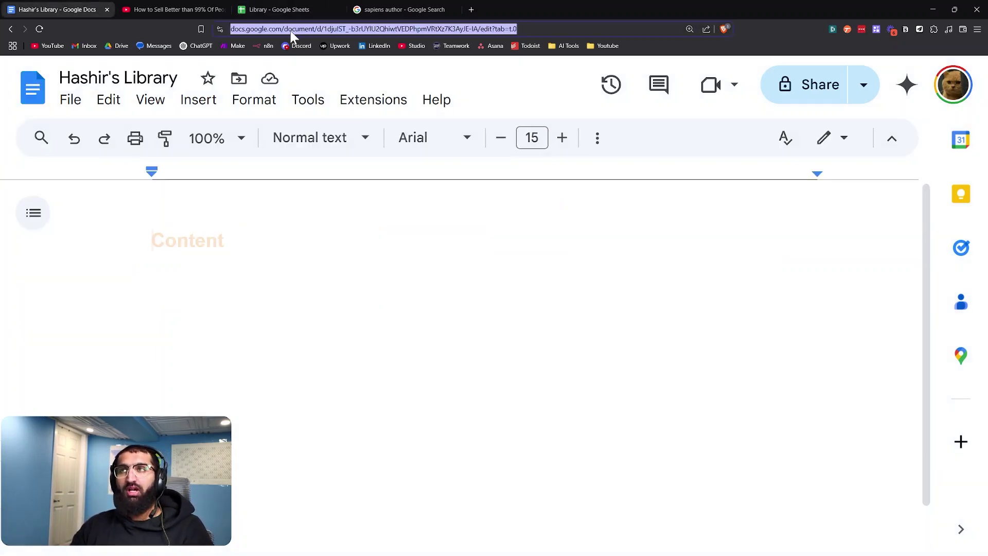
click(394, 9)
key(ctrl+w)
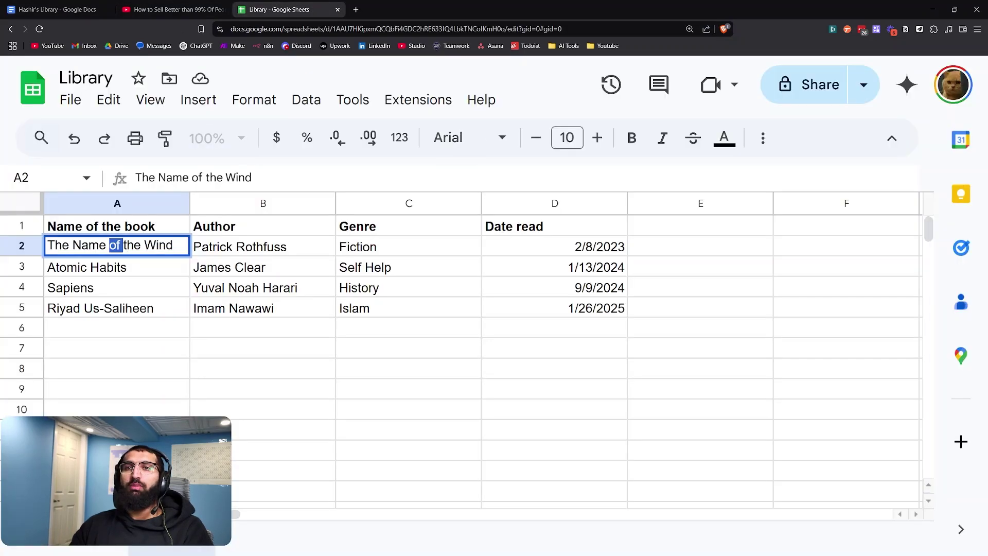
- Paste the document link into cell E2 of the Library spreadsheet and inspect its link preview
key(ctrl+a)
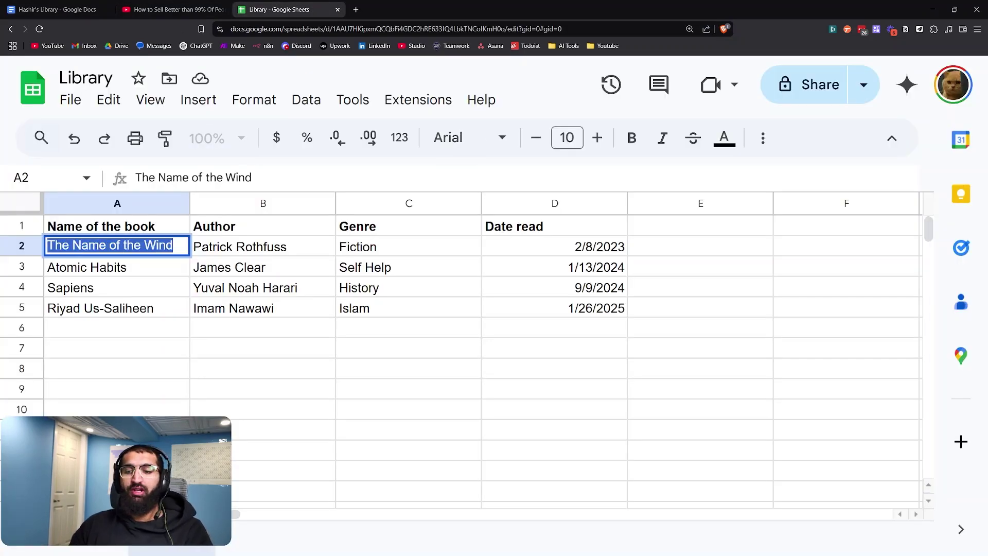
click(641, 248)
key(ctrl+v)
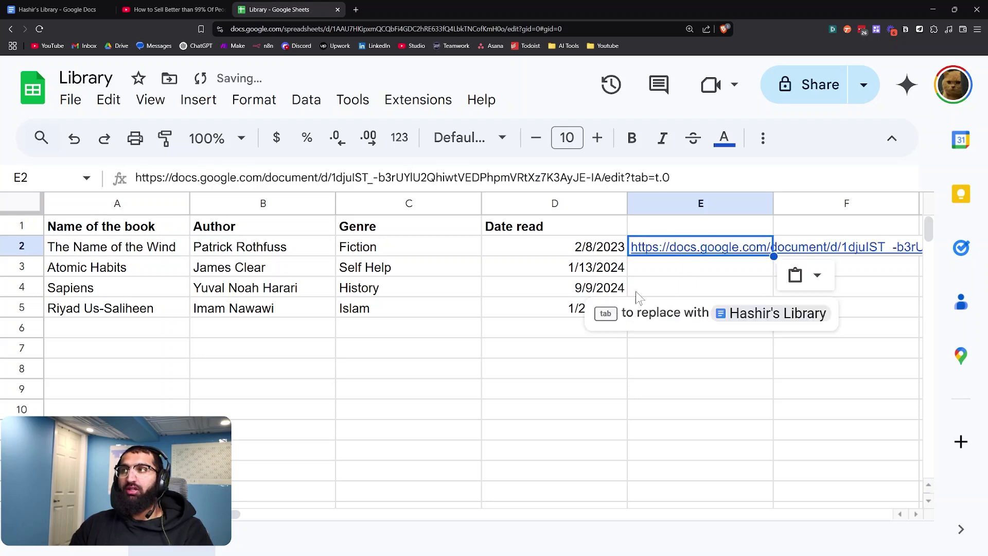
click(485, 399)
click(693, 253)
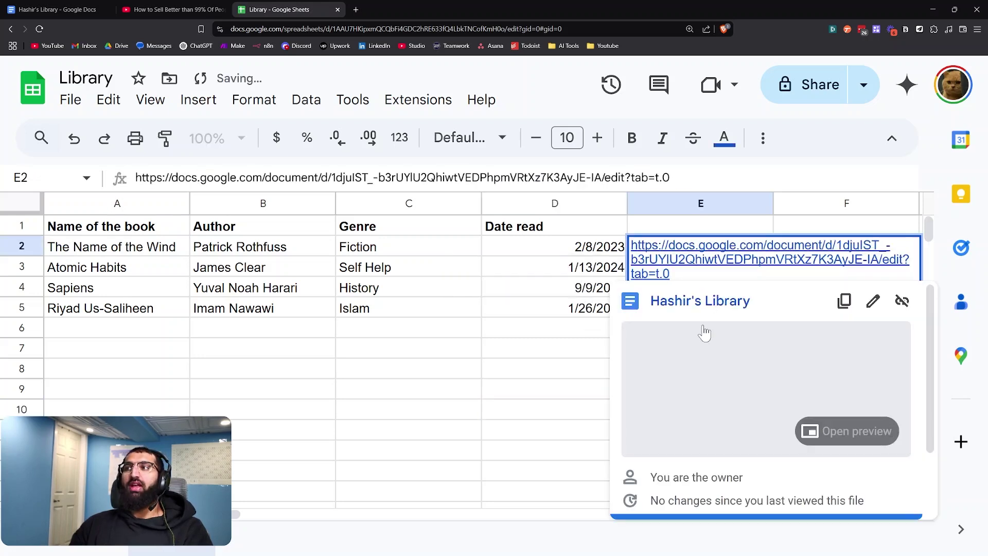
click(418, 412)
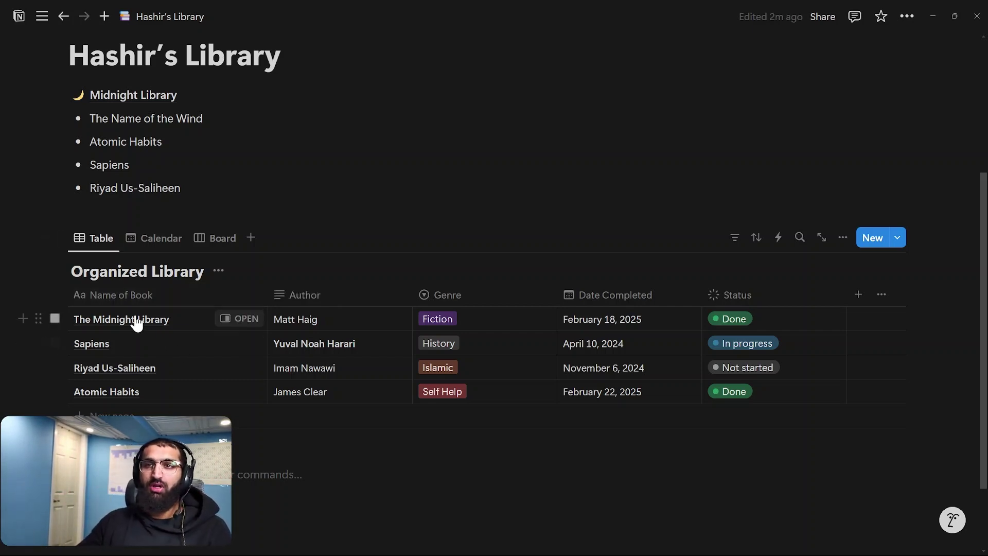
- Switch back to Notion, open The Midnight Library as a full page, and write "fdsjkl;fjklsadjfk" in its body
click(240, 319)
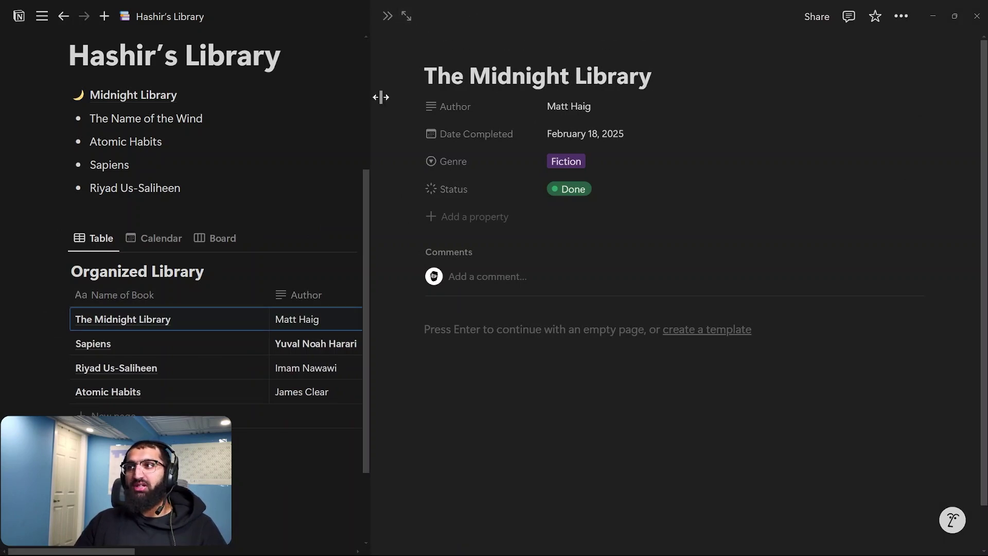
click(406, 23)
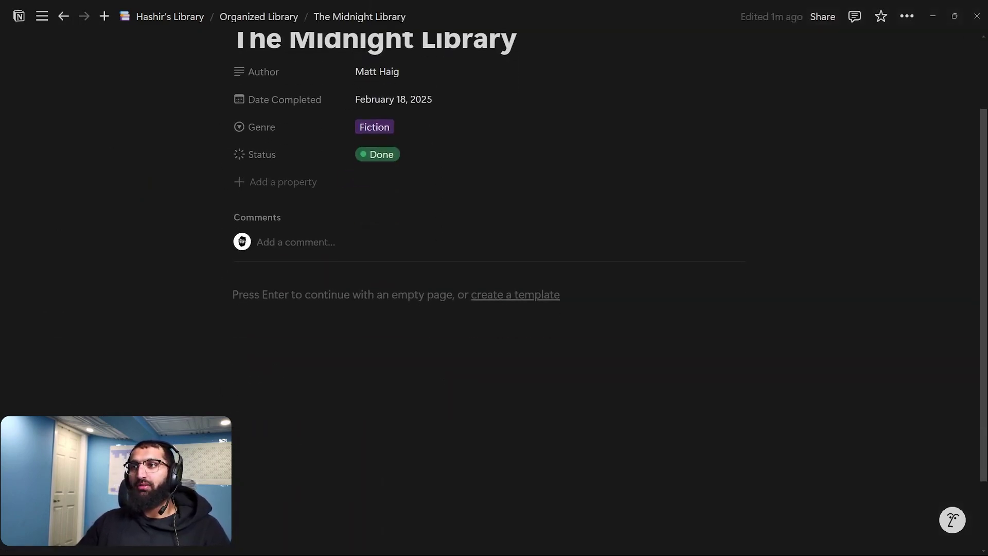
key(Return)
text(fdsjkl;fjklsadjfk)
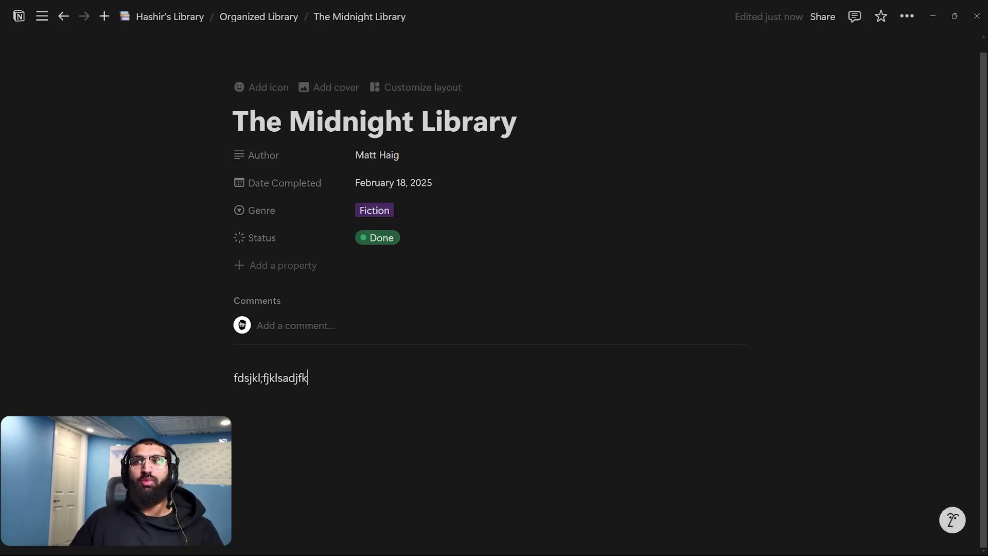
- Add a clock icon to The Midnight Library page and go back to the Organized Library database
click(258, 87)
click(400, 97)
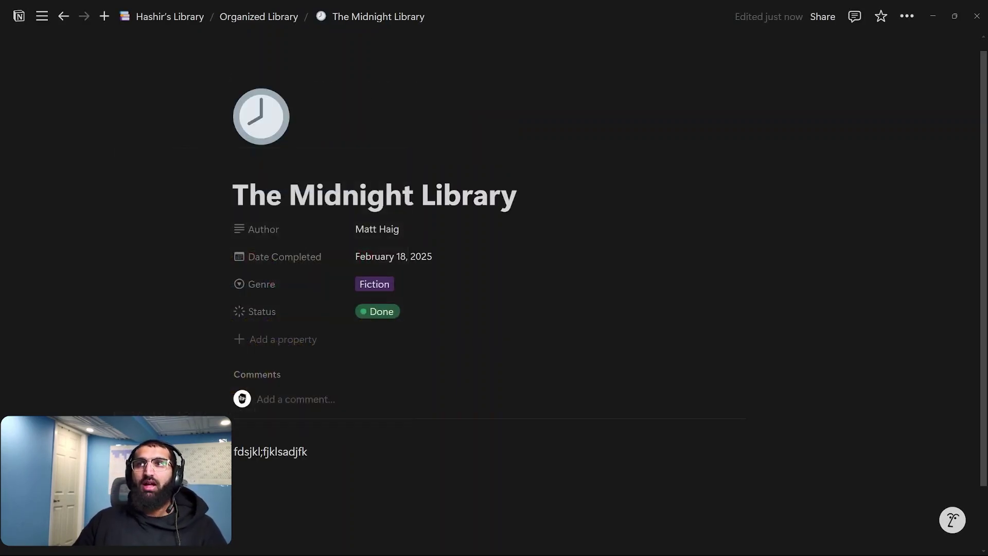
click(261, 17)
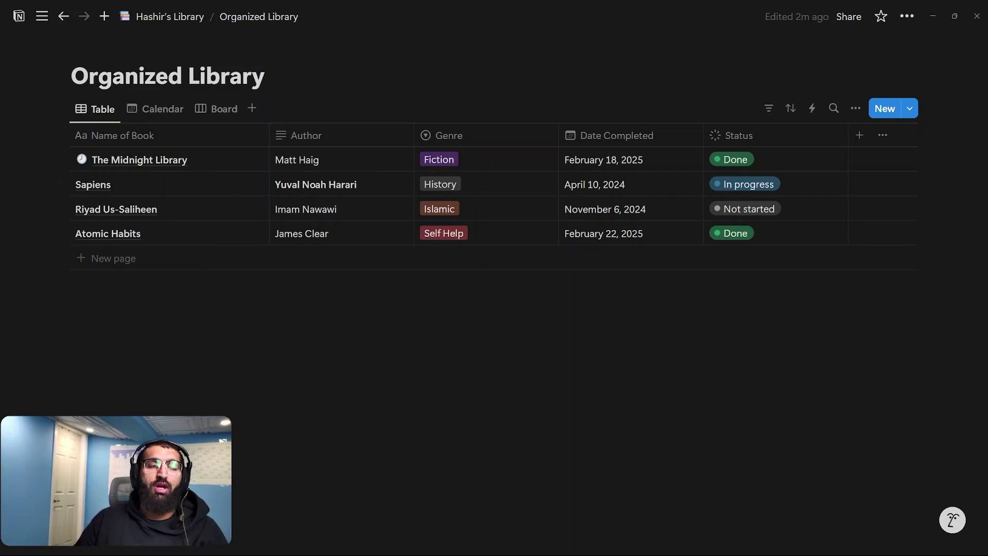
- Add a Gallery view to the Organized Library database and close its view settings
click(252, 107)
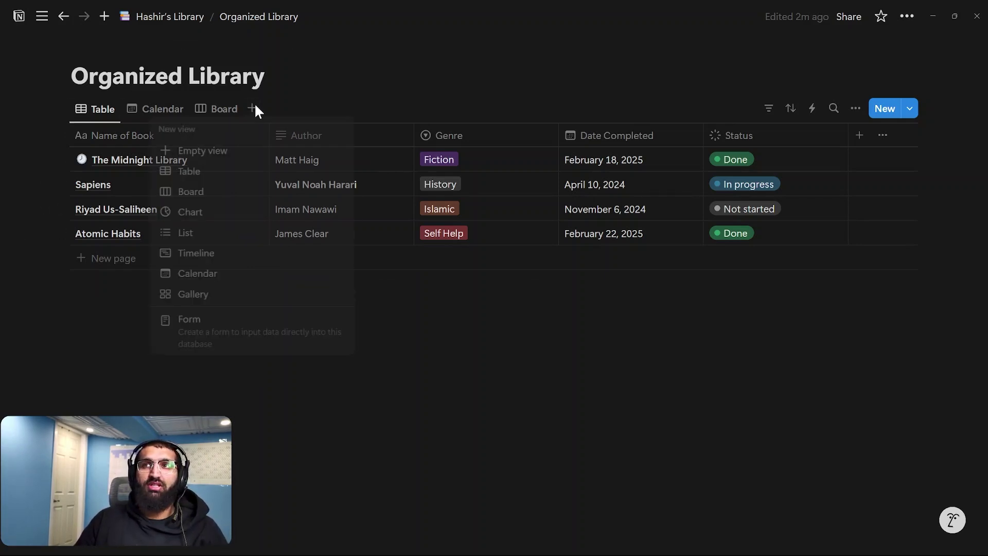
click(194, 299)
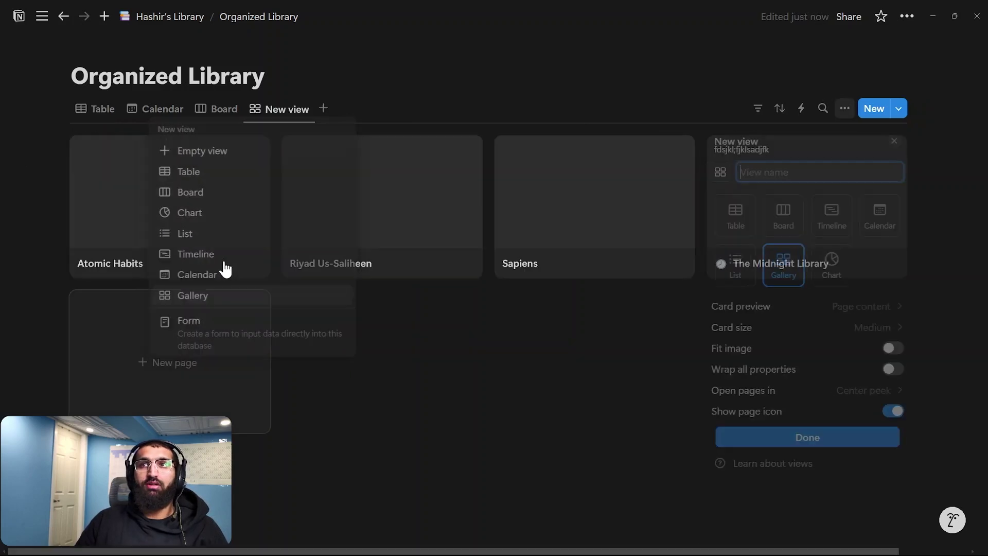
key(Escape)
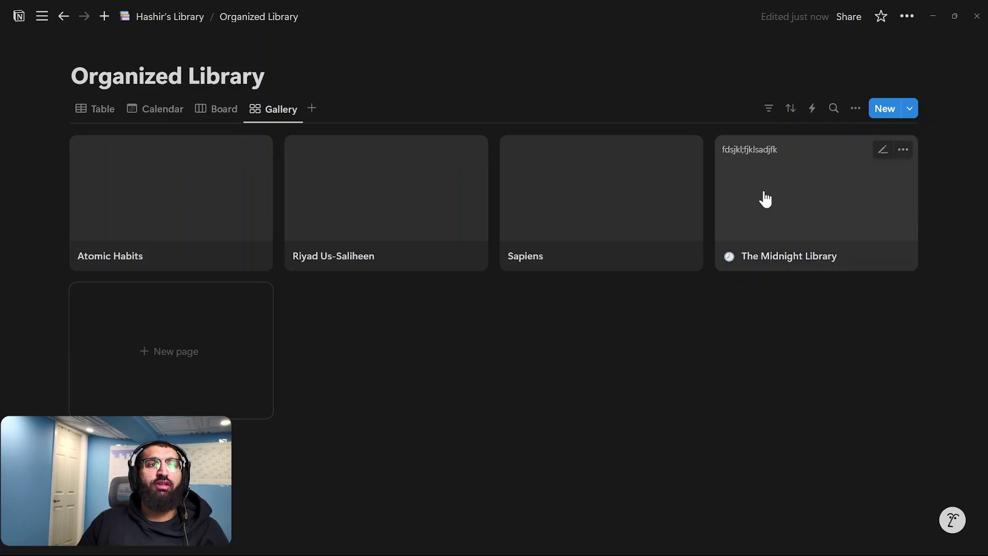
- Open the Atomic Habits card, paste the copied Midnight Library cover image into its page body, and close the page
click(194, 218)
scroll(431, 257, down, 3)
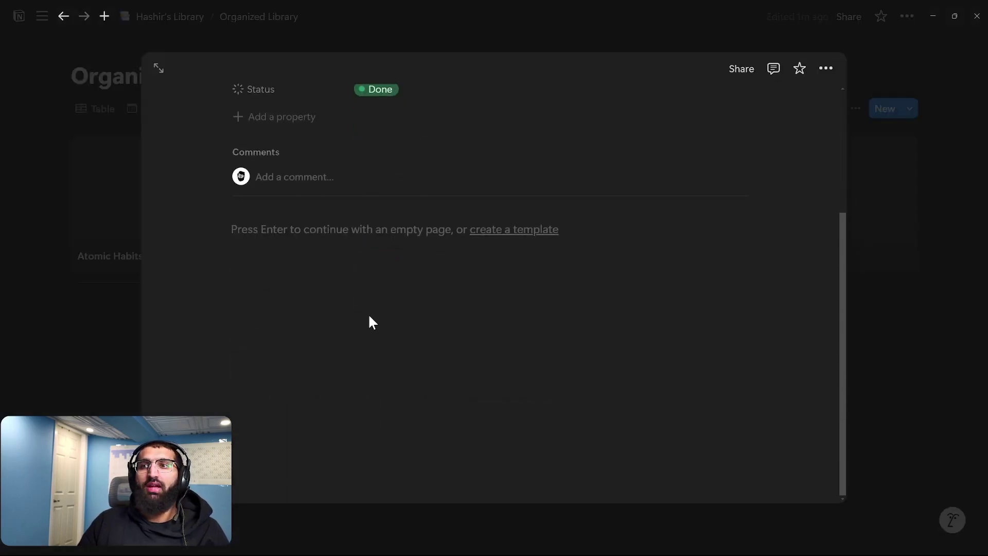
click(290, 261)
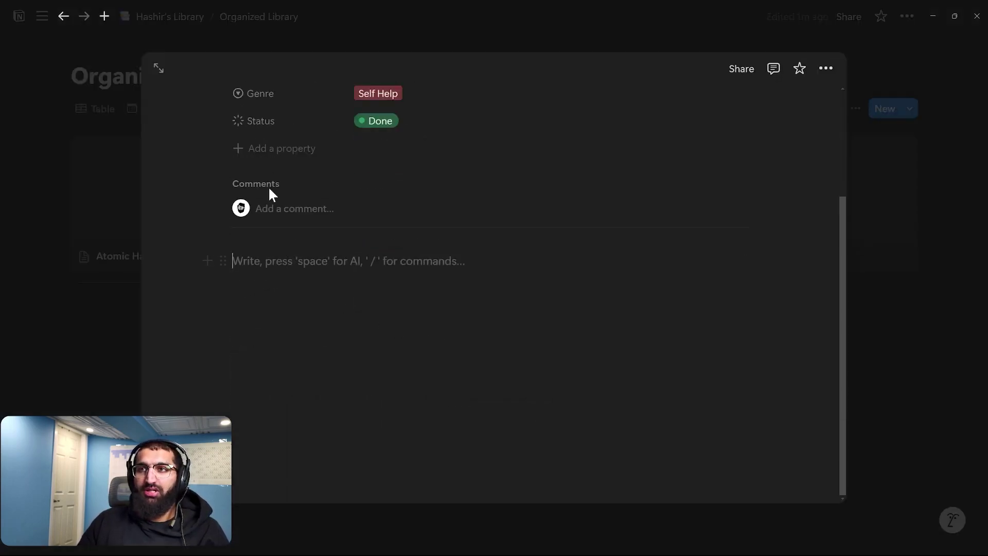
key(ctrl+v)
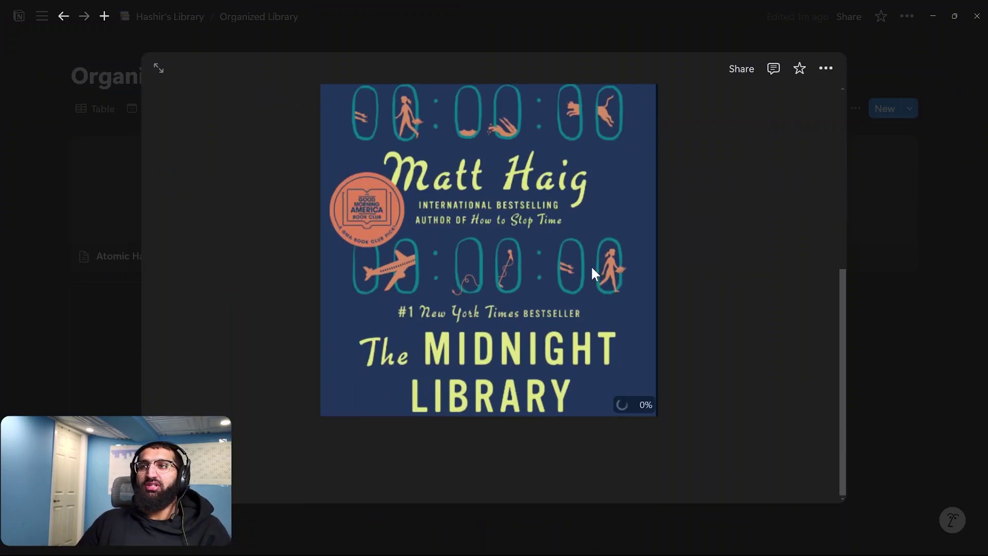
scroll(341, 261, up, 5)
scroll(342, 331, down, 2)
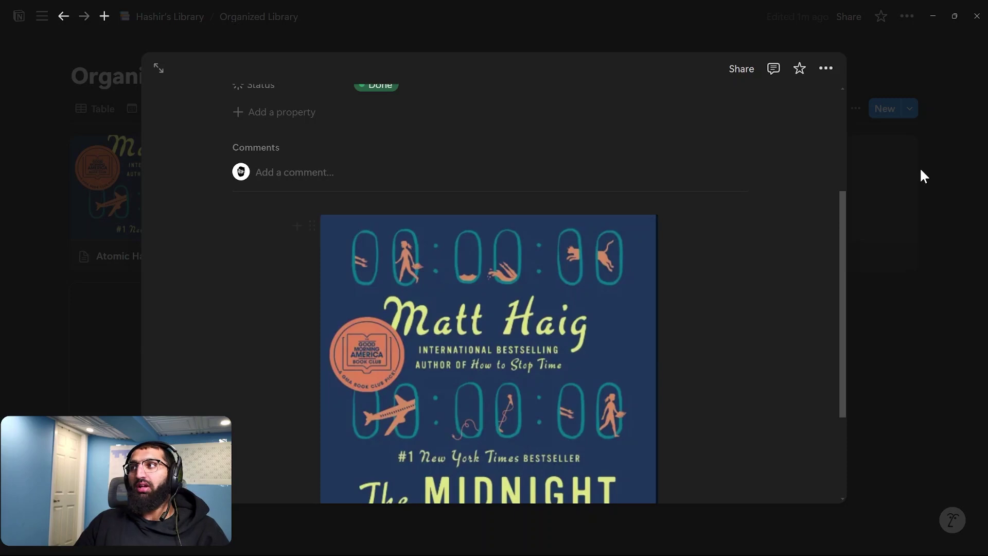
click(880, 232)
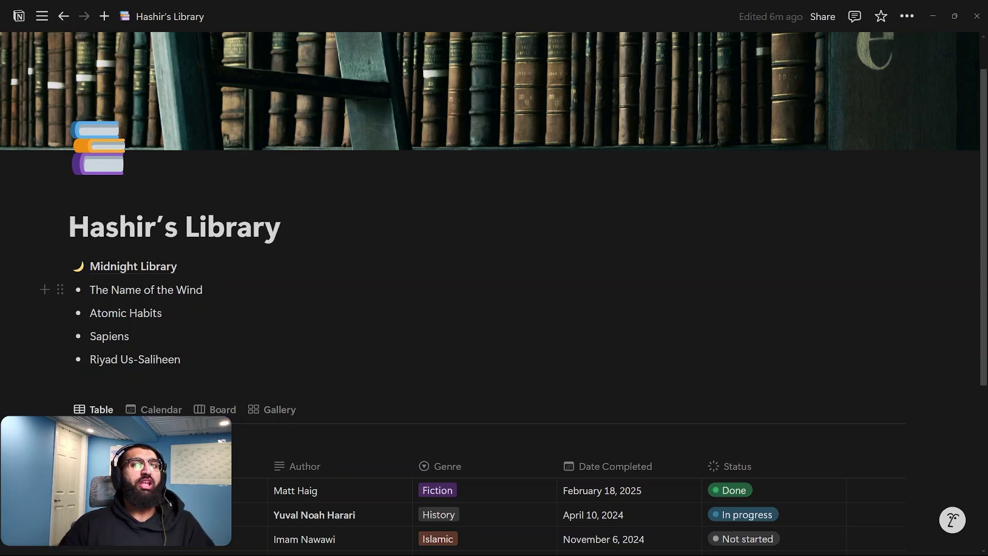
- Rearrange the library page so the Organized Library database sits directly below the Midnight Library link and above the bulleted book list
scroll(494, 293, up, 1)
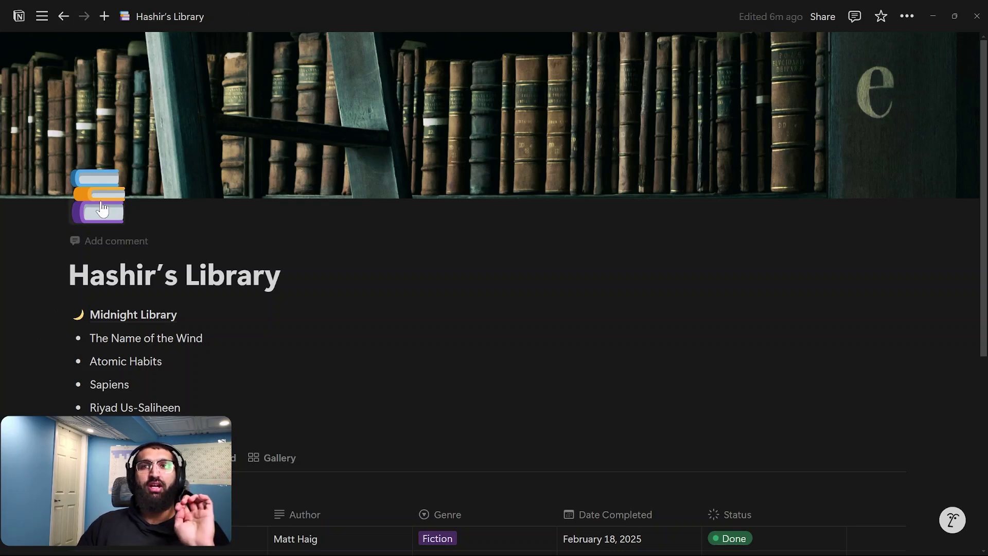
scroll(92, 319, down, 5)
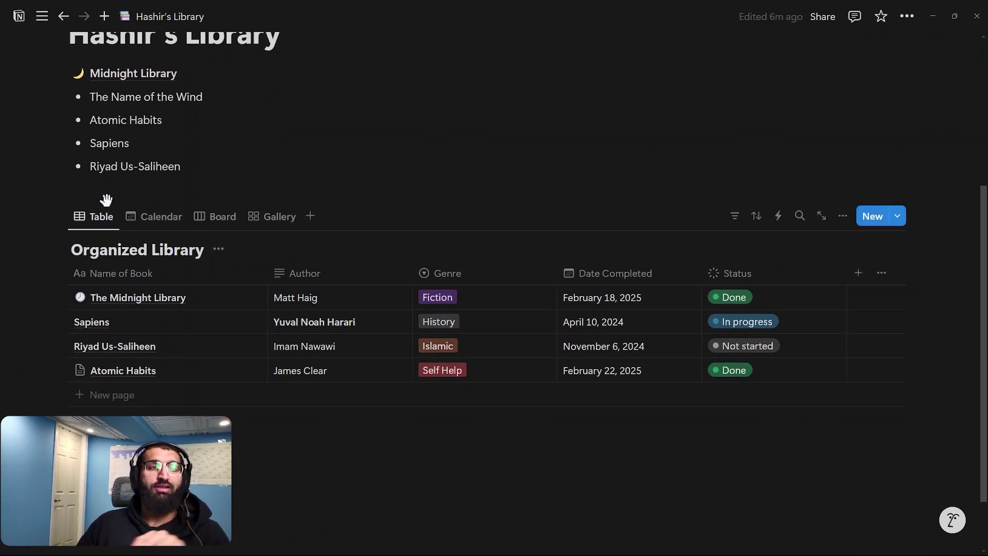
scroll(106, 199, up, 4)
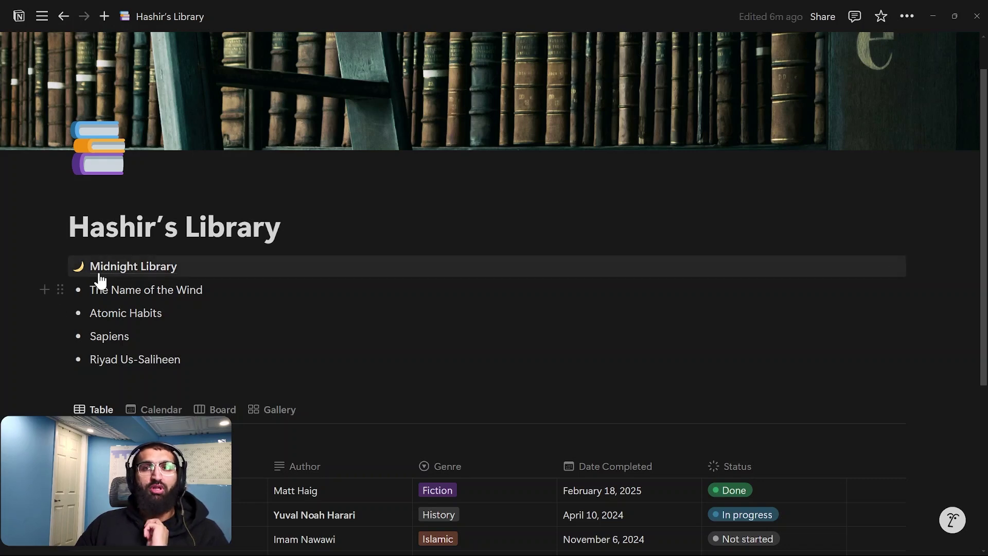
scroll(70, 293, down, 3)
scroll(71, 292, down, 1)
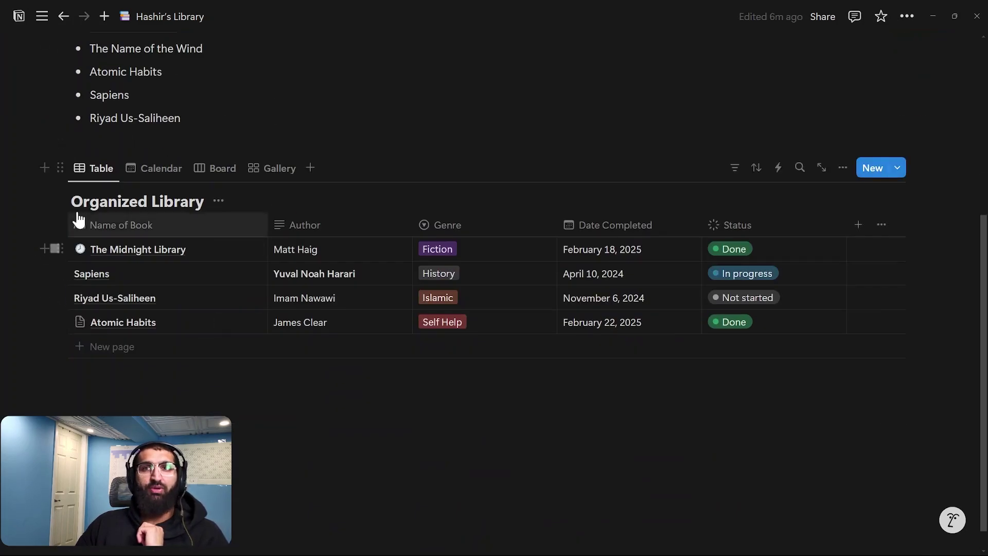
mouse_move(62, 165)
mouse_down()
mouse_move(63, 130)
mouse_move(61, 165)
mouse_up()
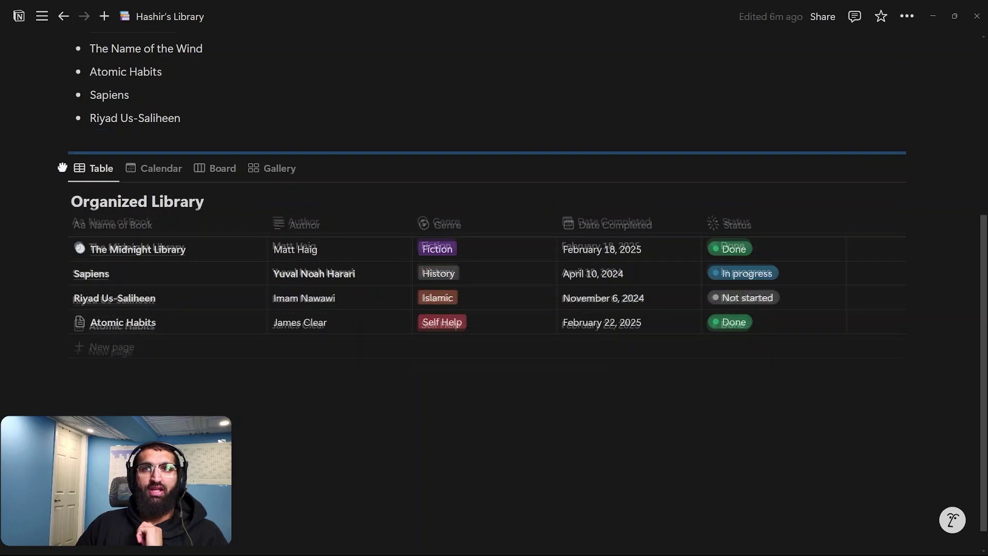
scroll(72, 170, up, 3)
drag(60, 309, 72, 440)
scroll(72, 440, down, 3)
scroll(72, 440, up, 5)
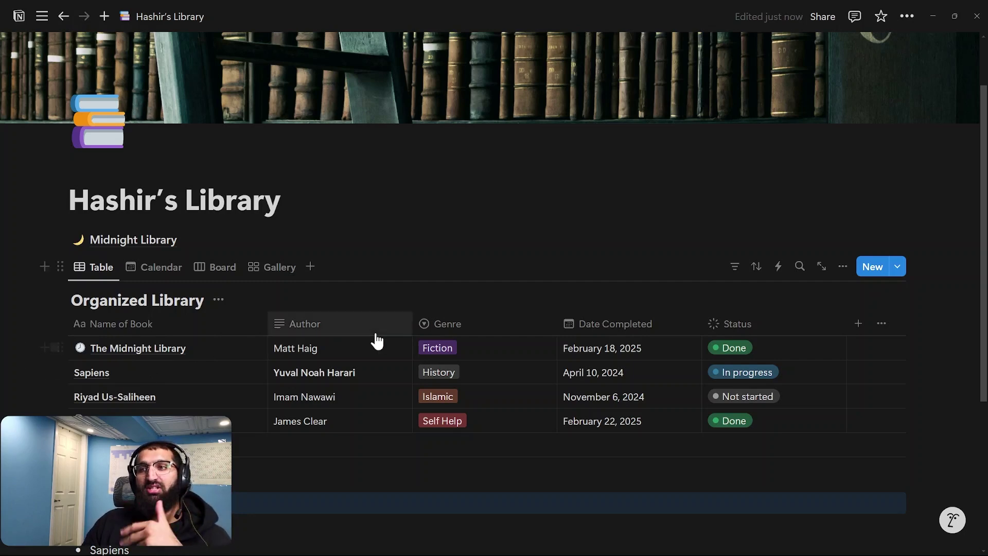
- Open Riyad Us-Saliheen from the table as a full page and write "content" in its body
click(132, 359)
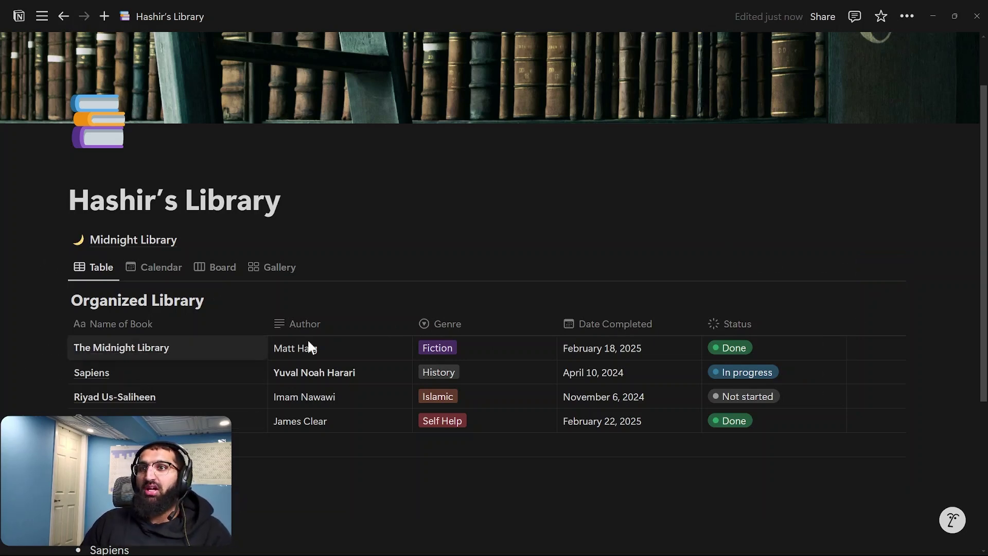
click(99, 398)
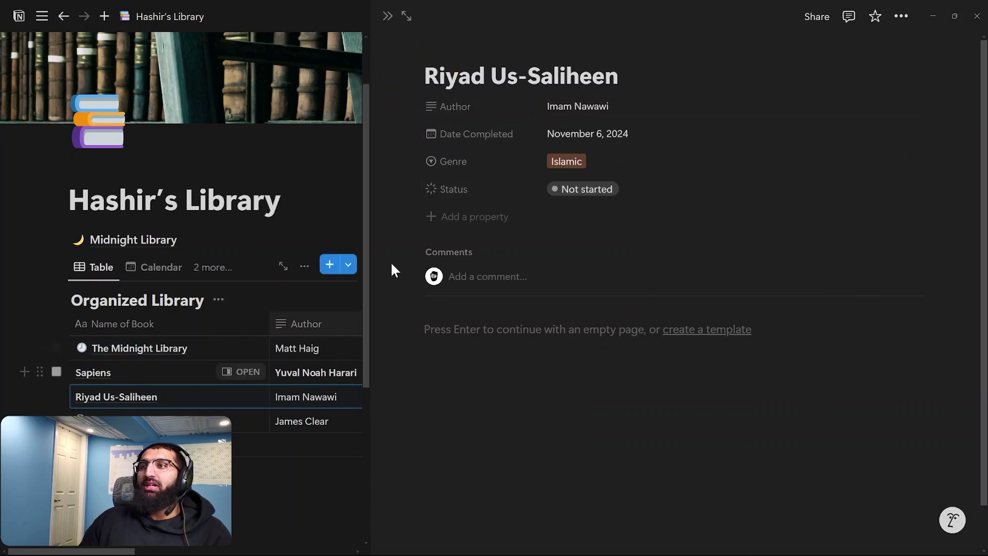
click(406, 16)
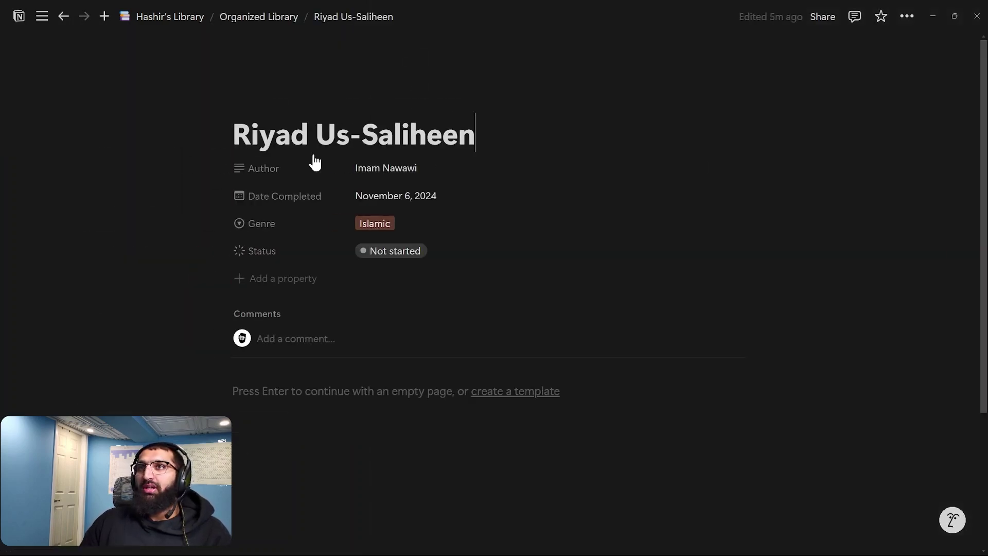
key(Return)
text(content)
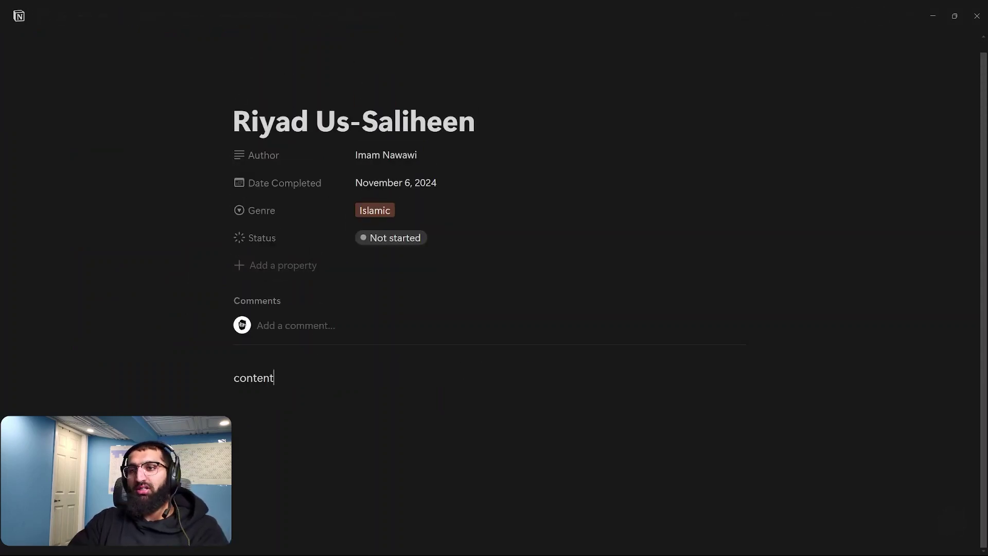
key(Return)
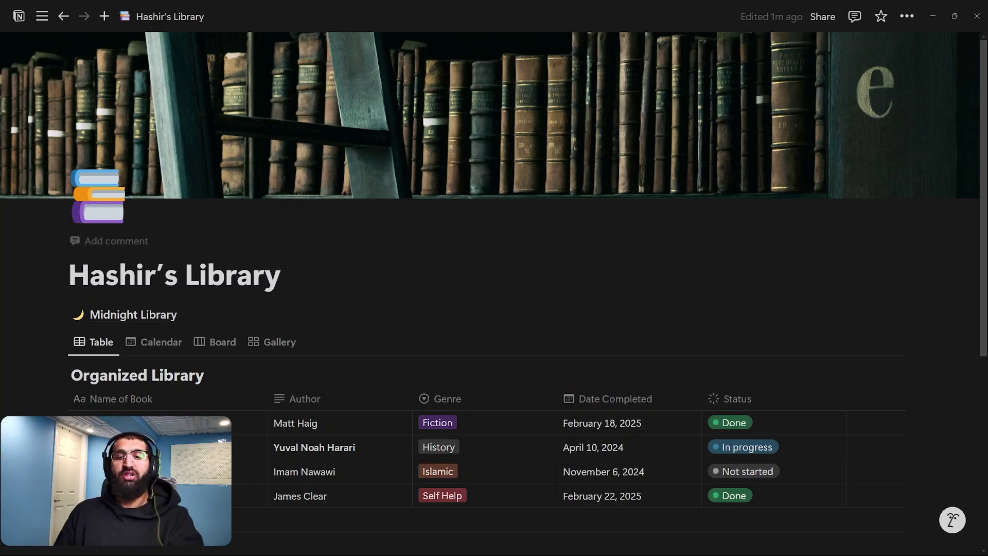
key(alt+Tab)
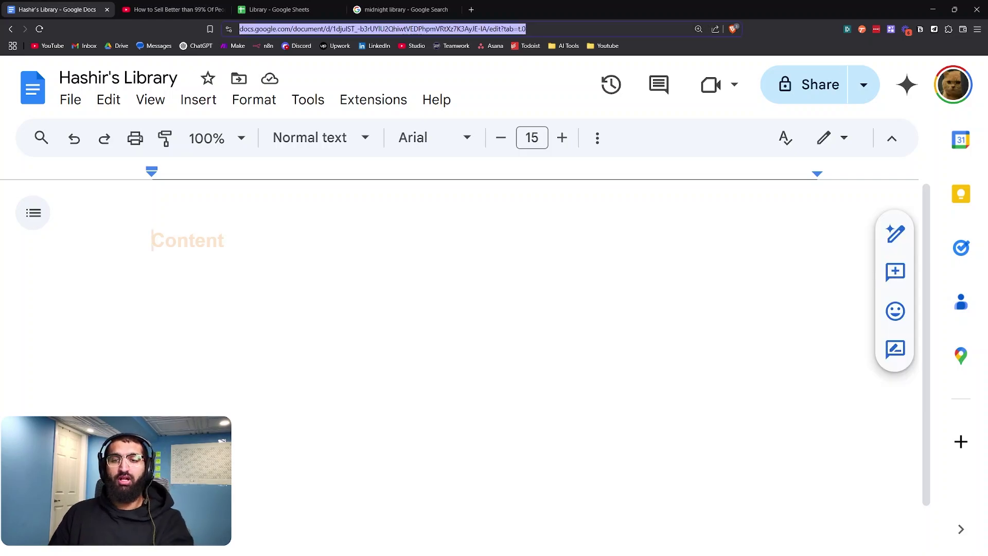
key(alt+Tab)
- Look at the Appearance options in the Notion preferences and close the settings without changing them
mouse_move(43, 16)
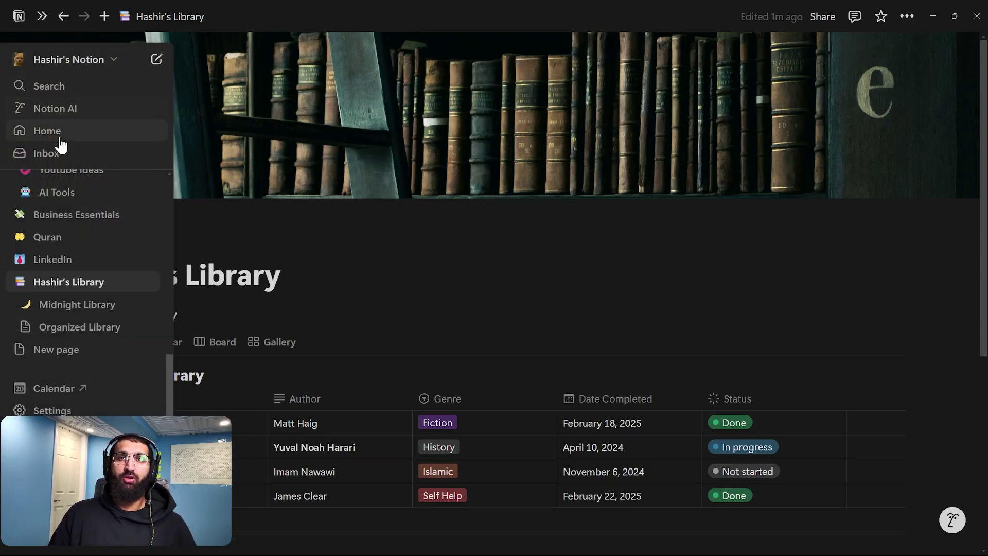
click(109, 64)
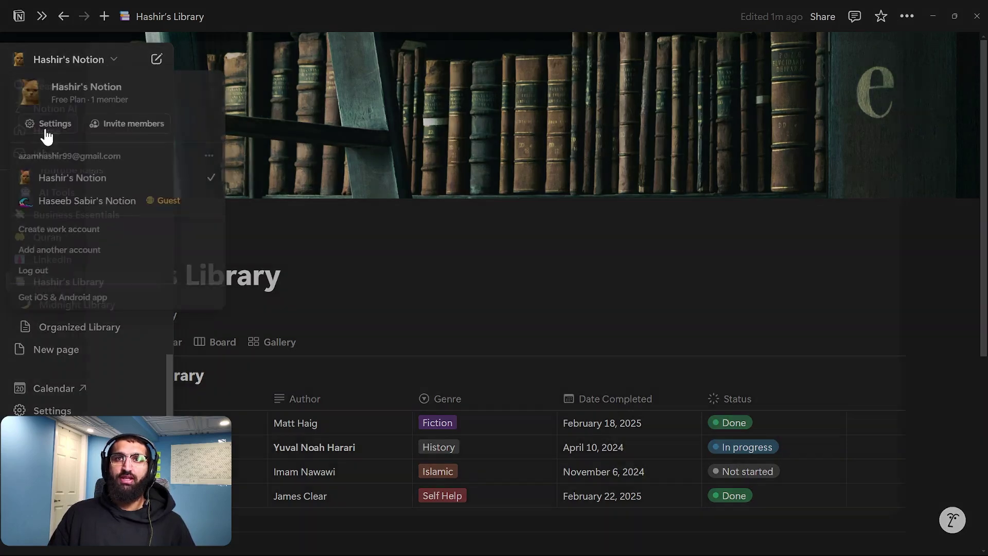
click(46, 126)
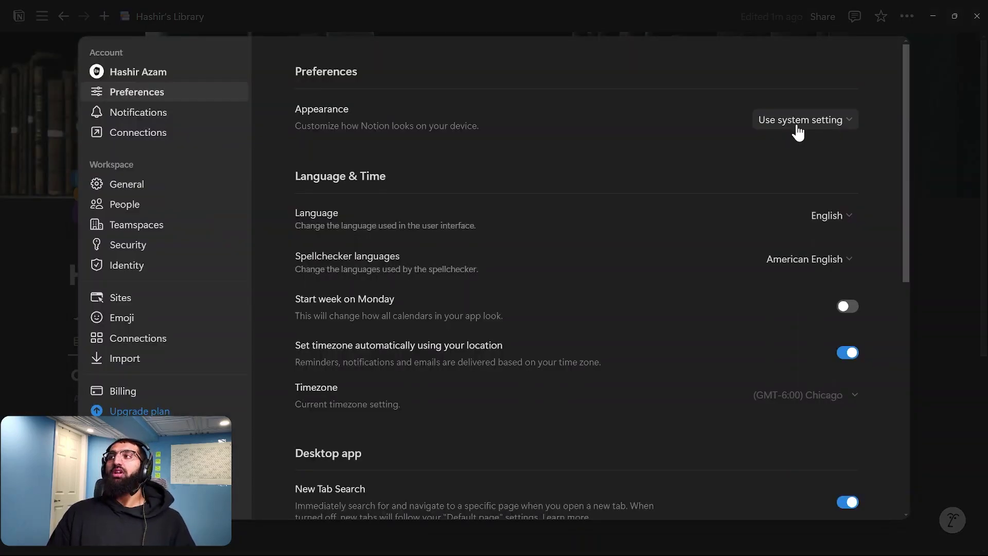
click(848, 123)
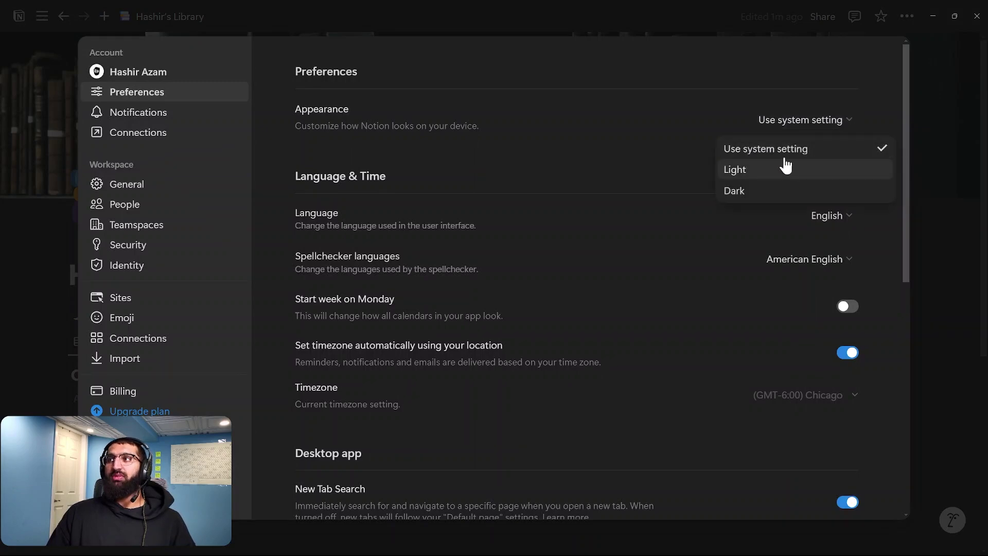
click(942, 138)
click(946, 138)
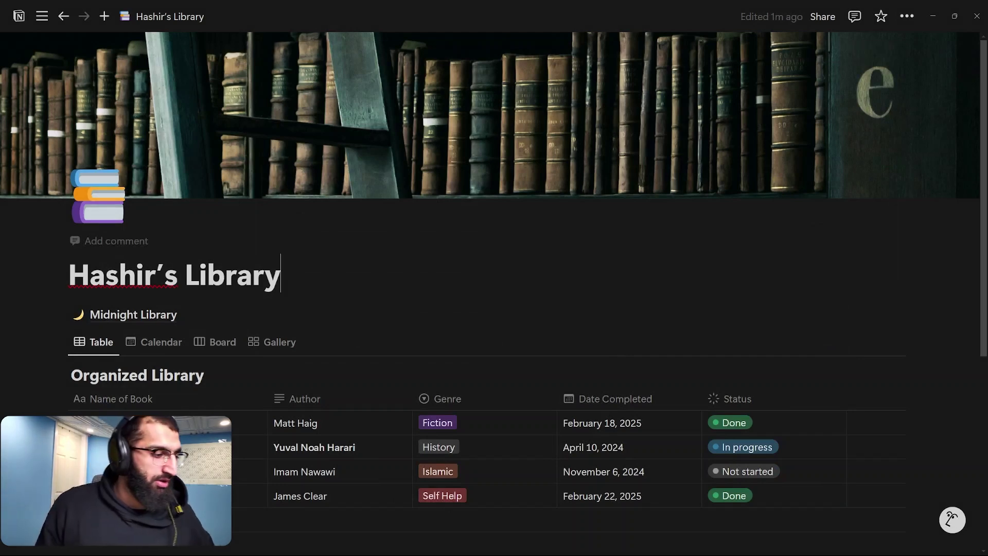
- Try light mode on the library page, look through the page, and return to dark mode
key(ctrl+shift+l)
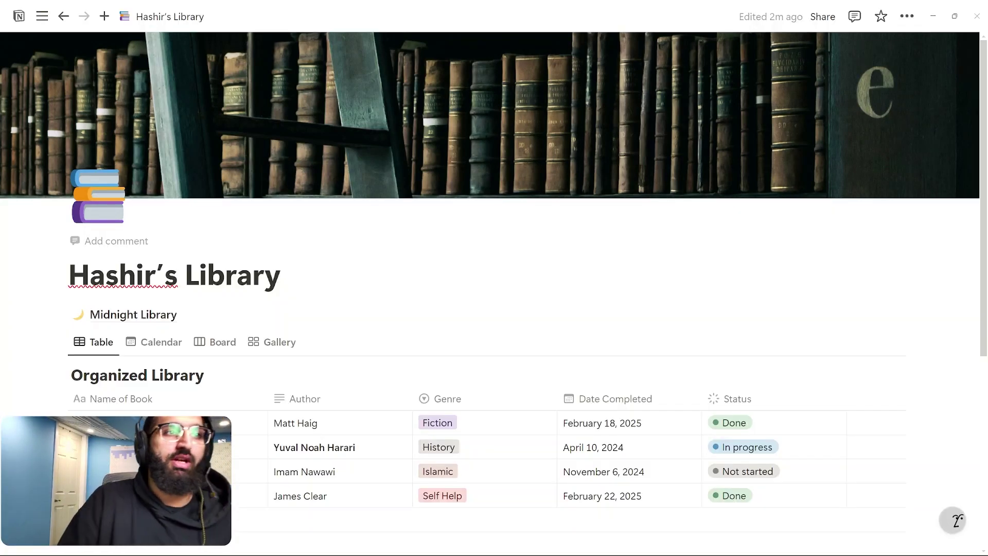
scroll(527, 312, down, 5)
scroll(494, 288, down, 1)
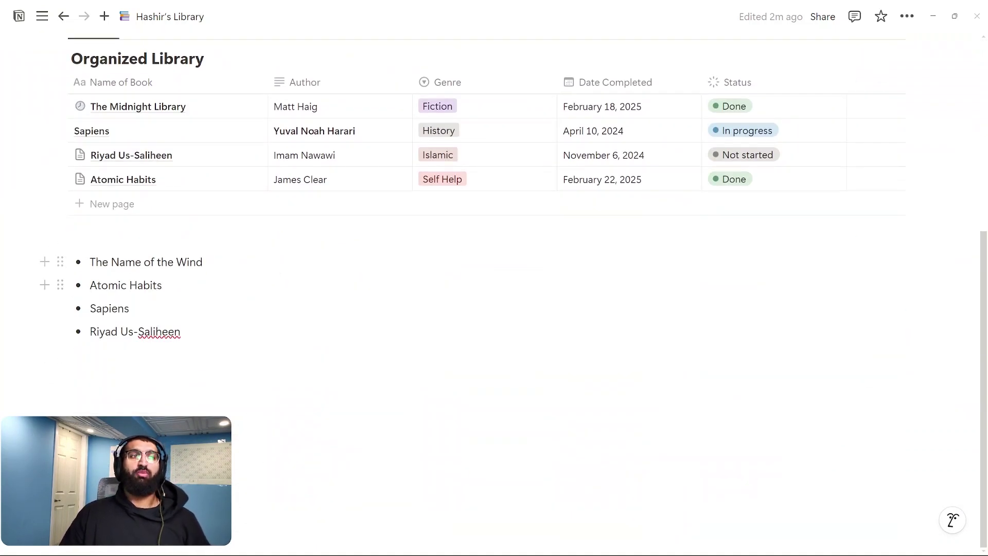
scroll(493, 278, up, 4)
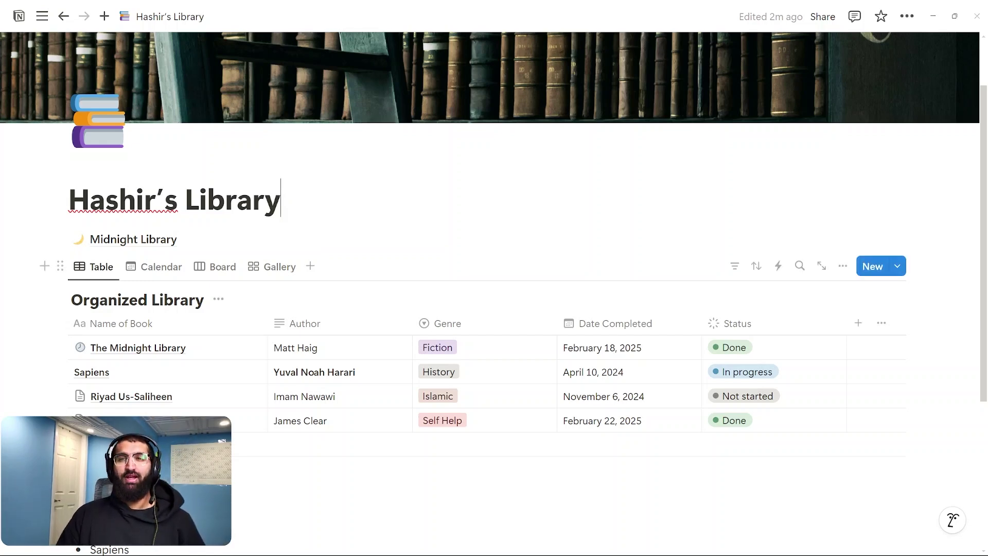
key(ctrl+shift+l)
- Colour the bulleted text "The Name of the Wind" pink and give "Atomic Habits" a blue background
scroll(411, 378, down, 4)
drag(204, 262, 90, 261)
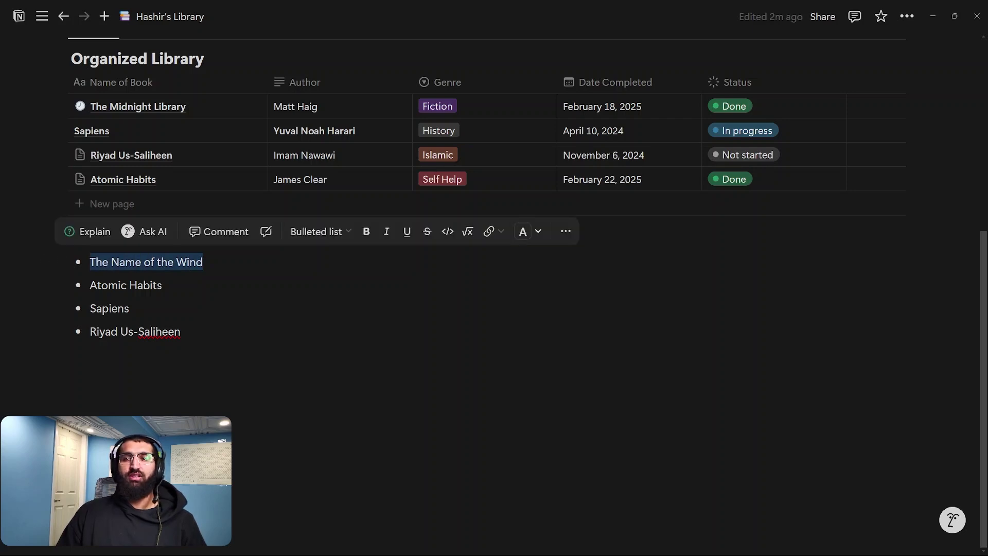
click(538, 231)
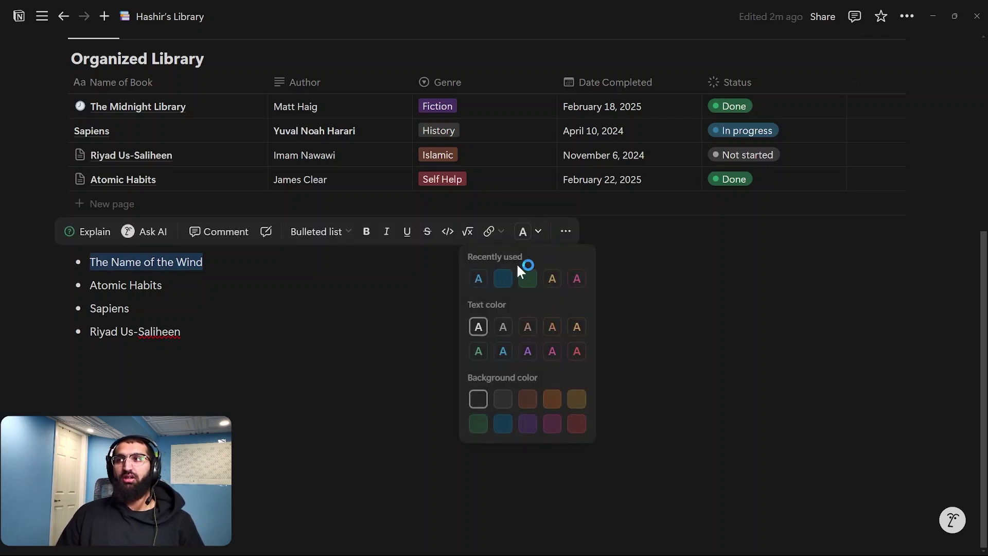
click(517, 350)
drag(162, 285, 90, 285)
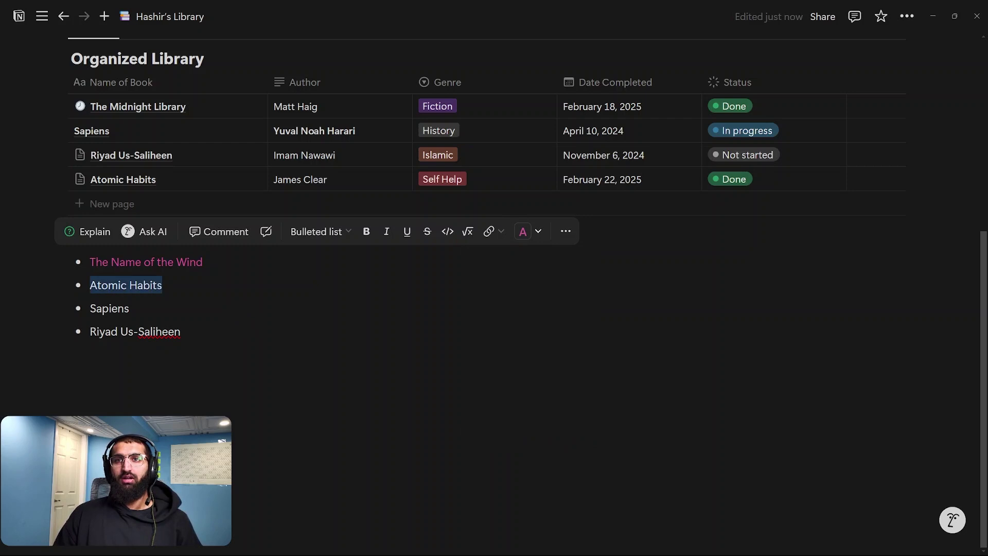
click(531, 257)
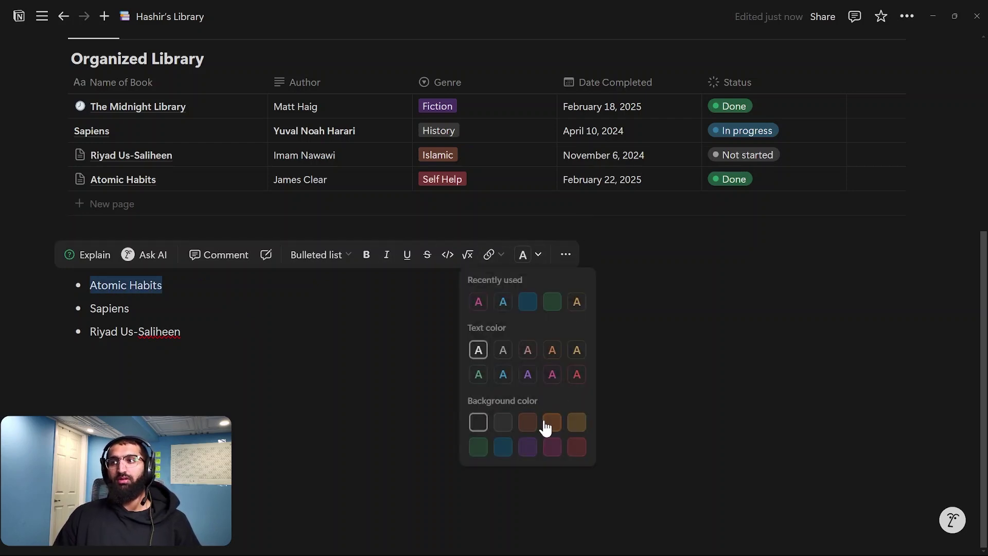
click(503, 447)
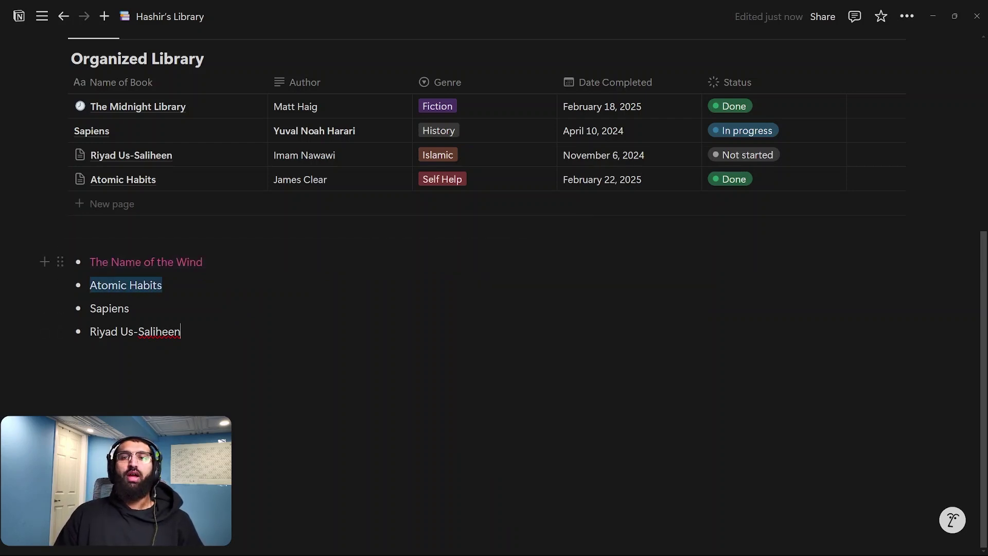
- Insert a callout with the filler text "Wrtiwnasdjkfbnasdujk;bnfui;asdb" below the Sapiens bullet and a quote block reading "Wjdkfnksdj;nf" below the list
drag(82, 308, 90, 308)
click(90, 308)
text(/)
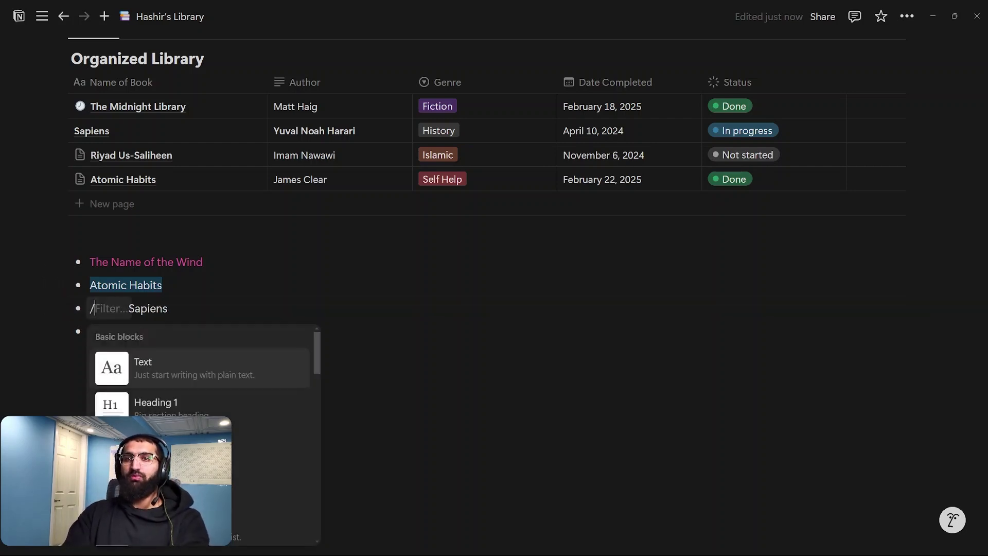
text(cal)
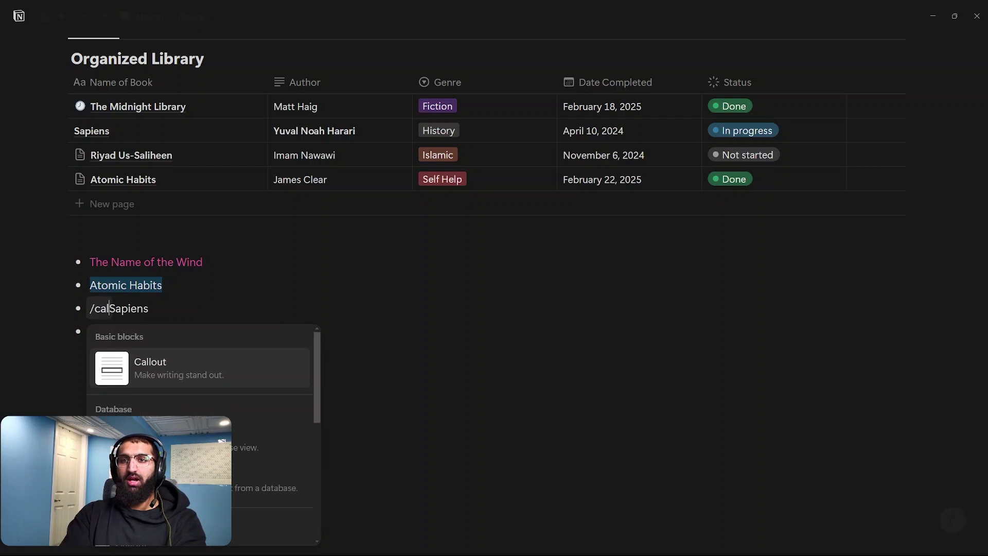
key(Return)
click(103, 402)
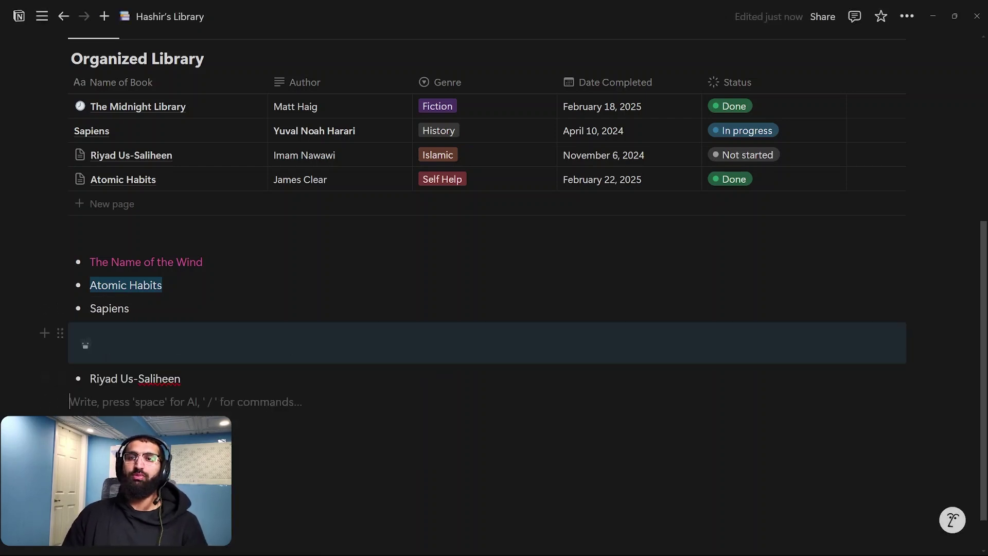
click(103, 344)
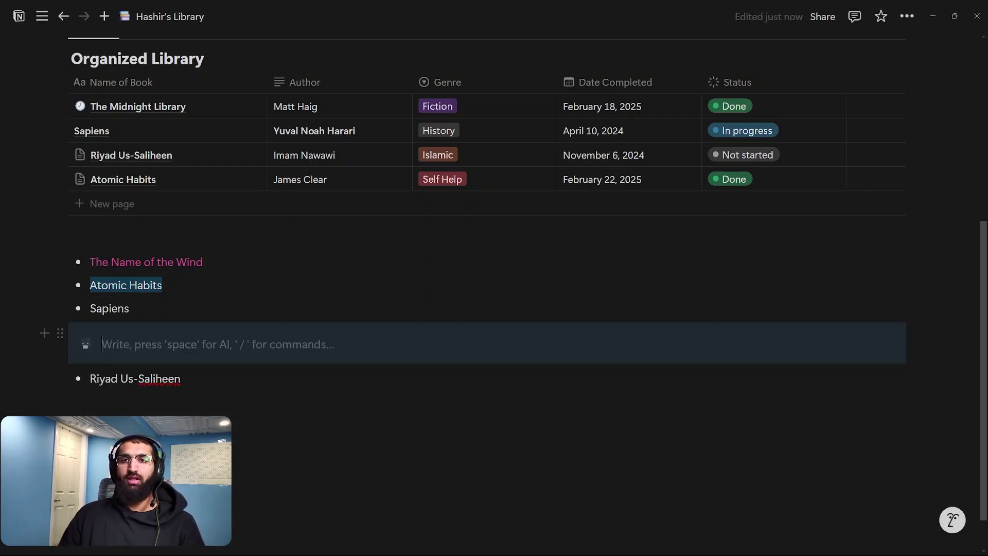
text(Wr)
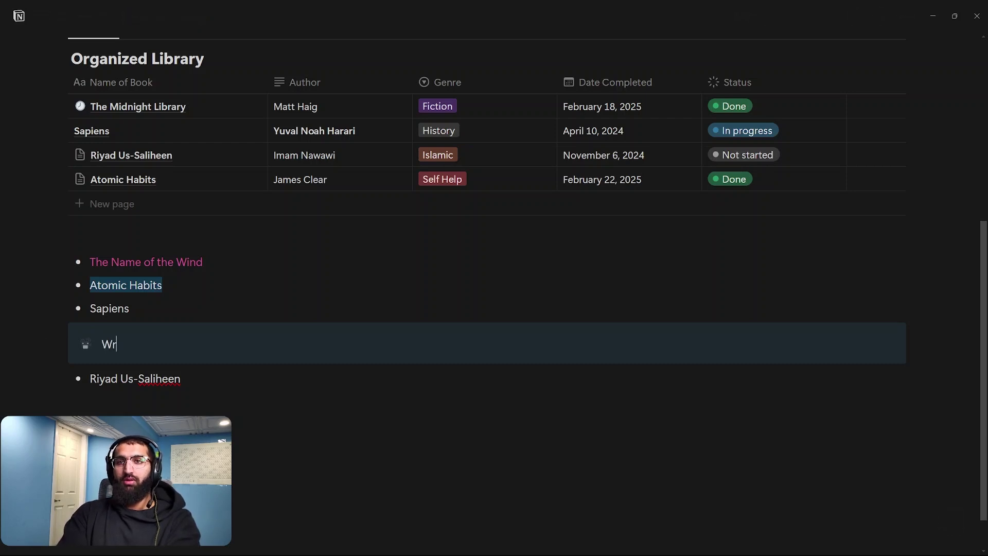
text(tiwnasdjkfbnasdujk;bnfui;asdb)
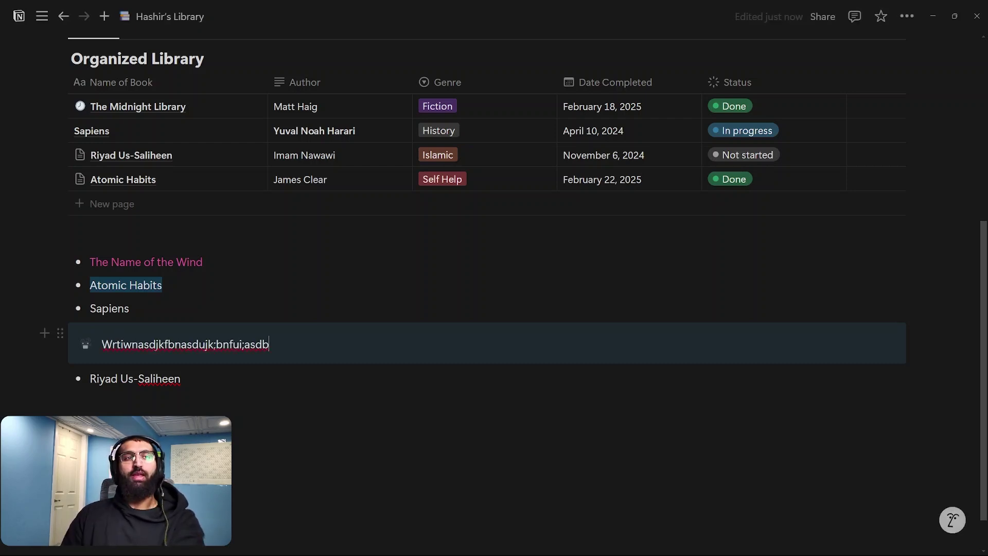
click(154, 451)
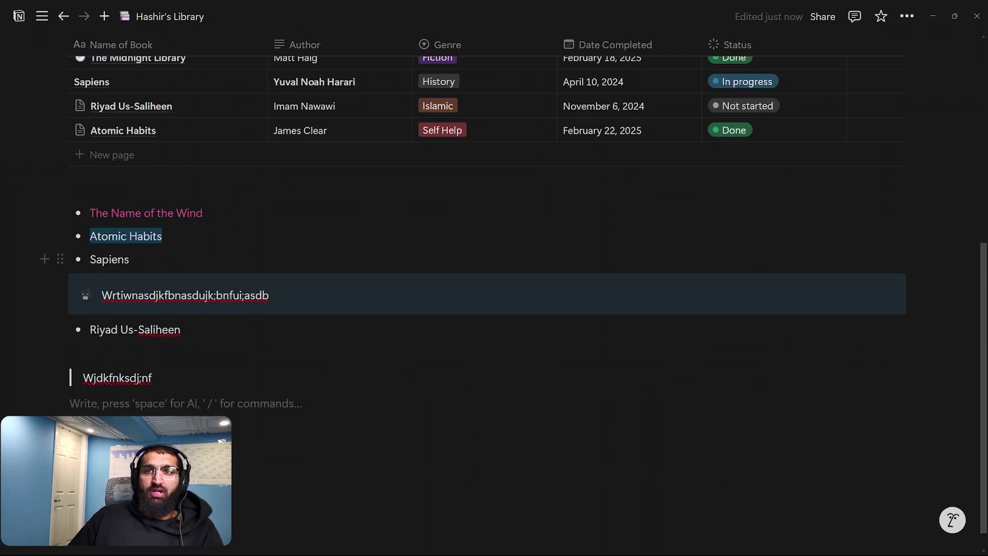
- Rearrange the bullets into two columns: Riyad Us-Saliheen above Atomic Habits in the first, The Name of the Wind above Sapiens in the second
drag(60, 329, 60, 253)
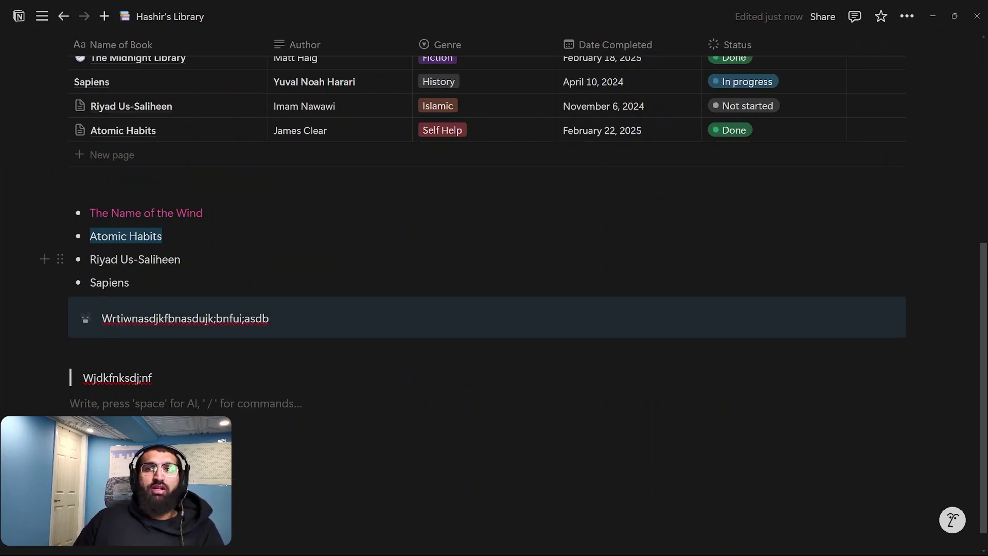
drag(68, 253, 38, 218)
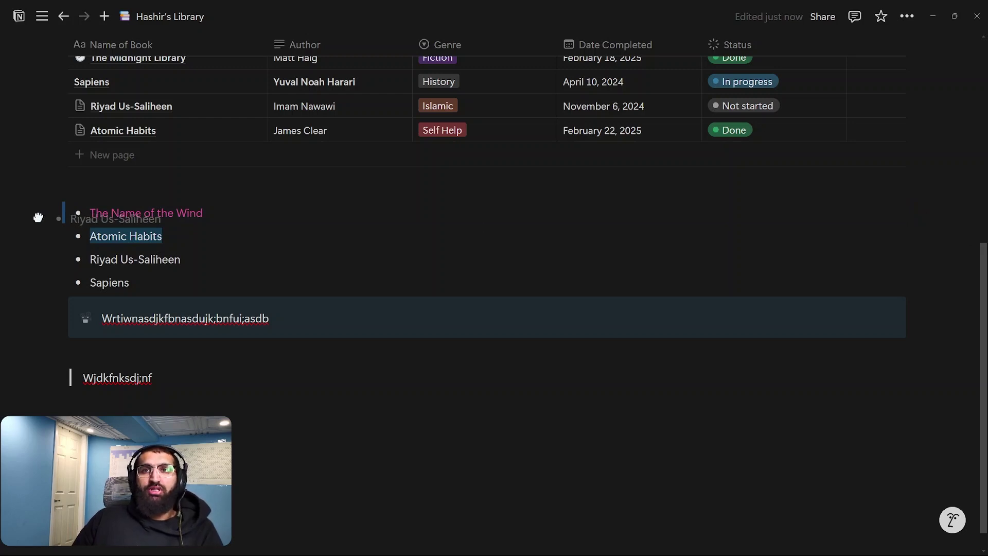
drag(38, 217, 38, 217)
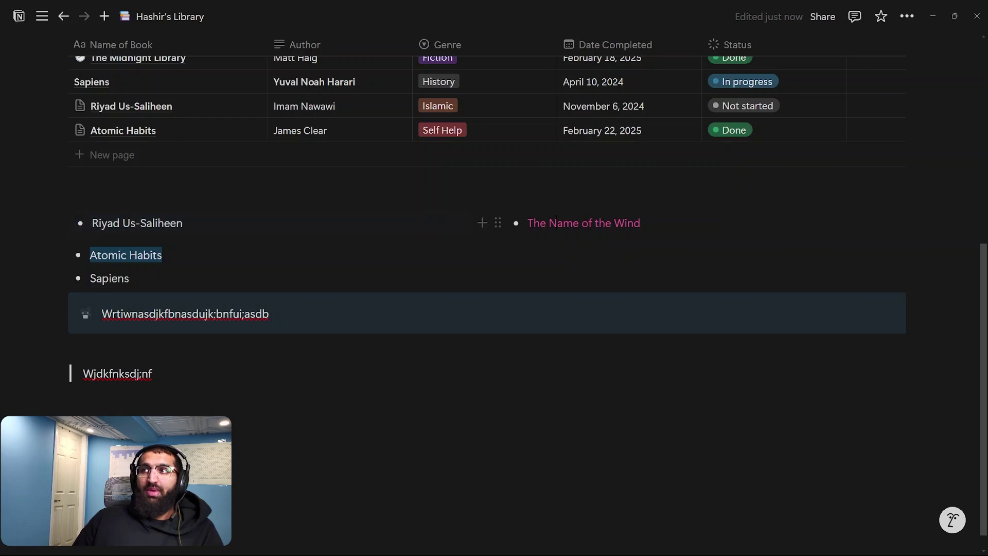
drag(57, 255, 73, 235)
drag(62, 278, 520, 239)
- Try to place each bullet, the callout and the quote side by side in separate columns, and undo that rearrangement
drag(62, 248, 964, 234)
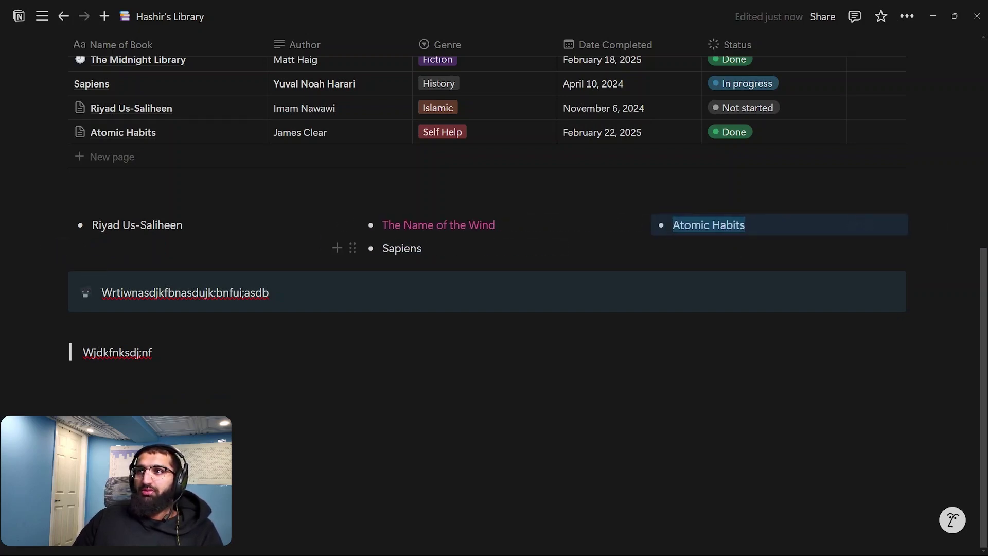
drag(351, 252, 921, 233)
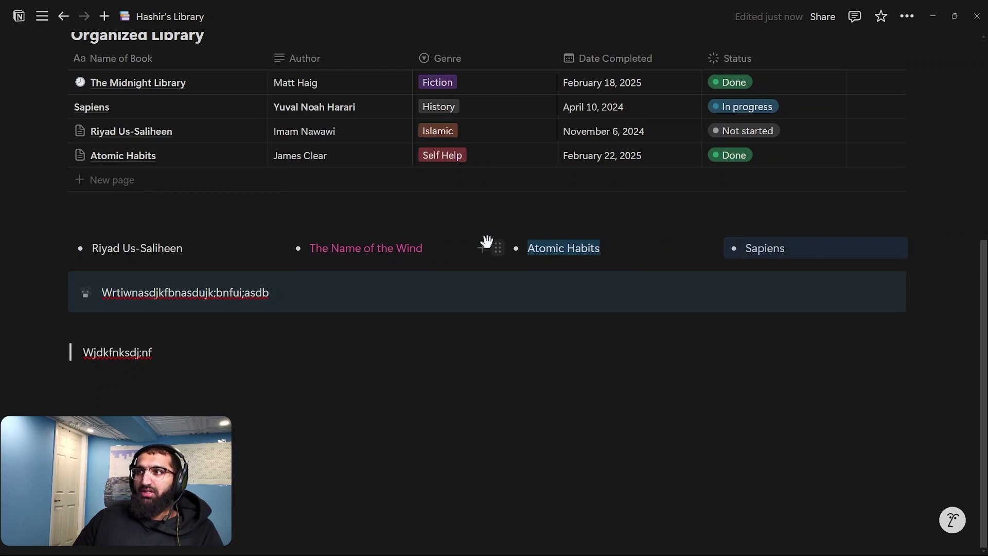
drag(61, 282, 61, 253)
drag(62, 352, 70, 258)
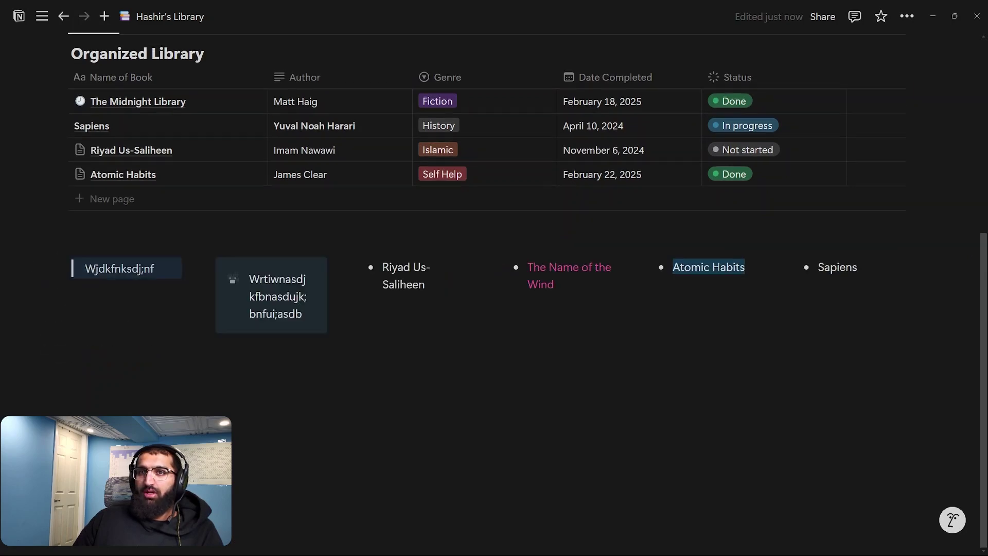
scroll(147, 214, up, 5)
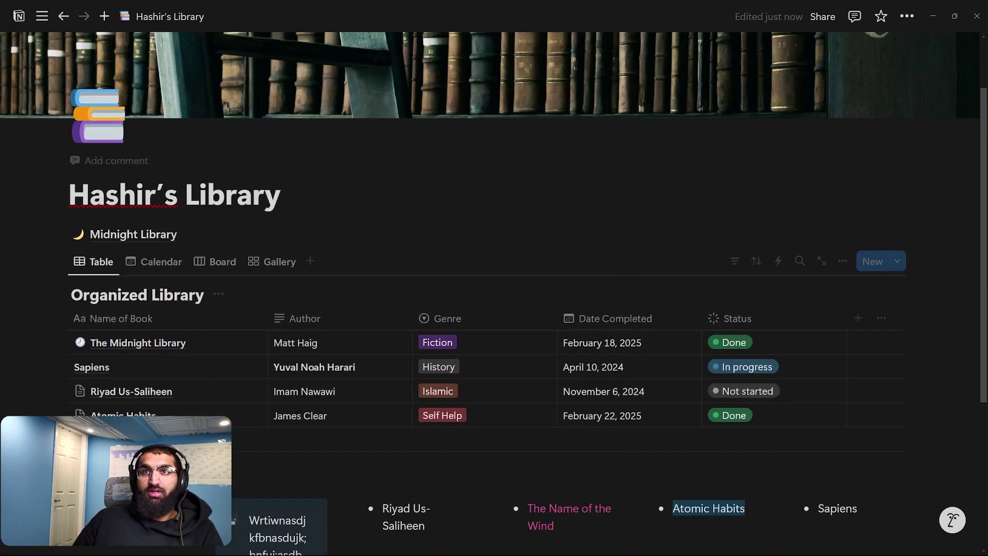
scroll(194, 328, down, 5)
key(ctrl+z)
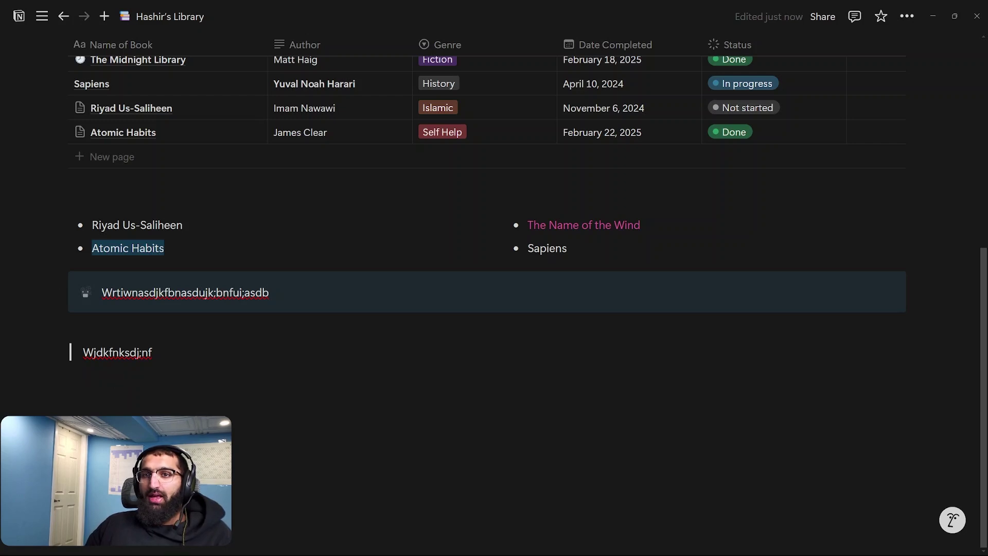
- Add a divider below the quote block and another between the callout and the quote
key(Return)
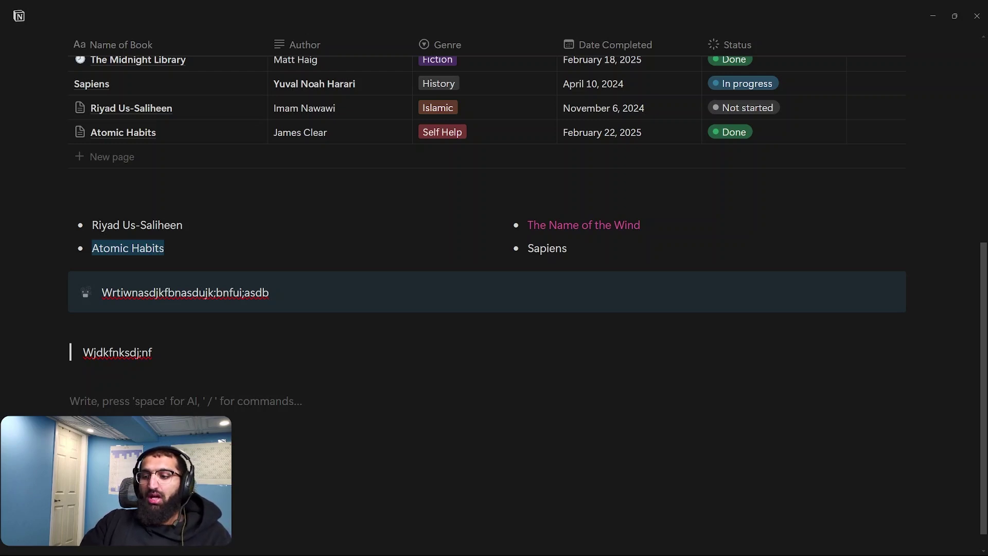
text(/)
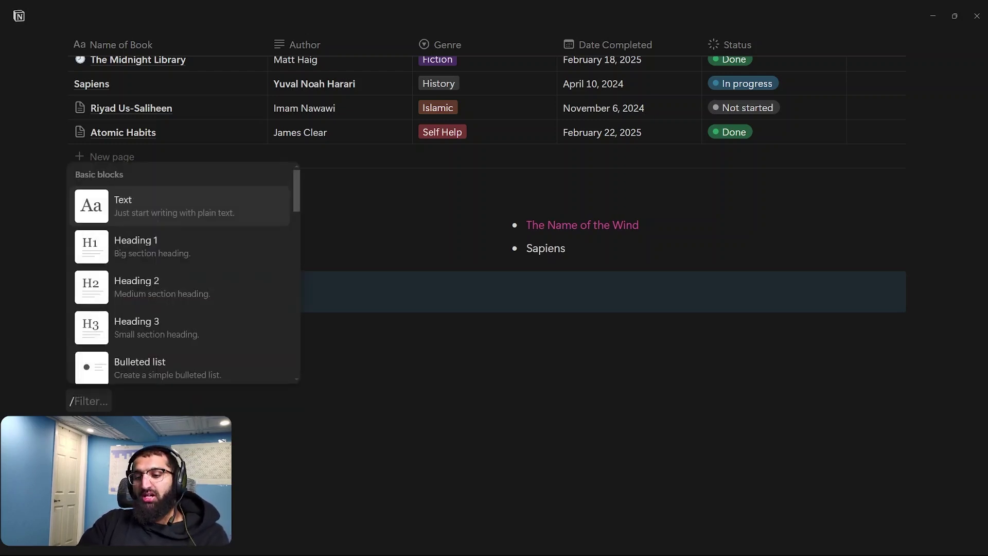
text(divi)
key(Return)
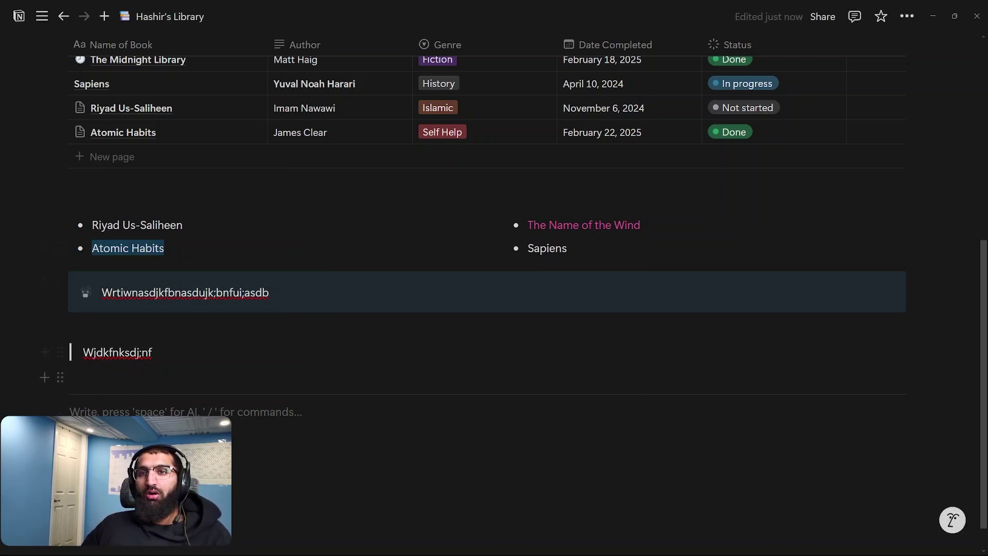
click(72, 327)
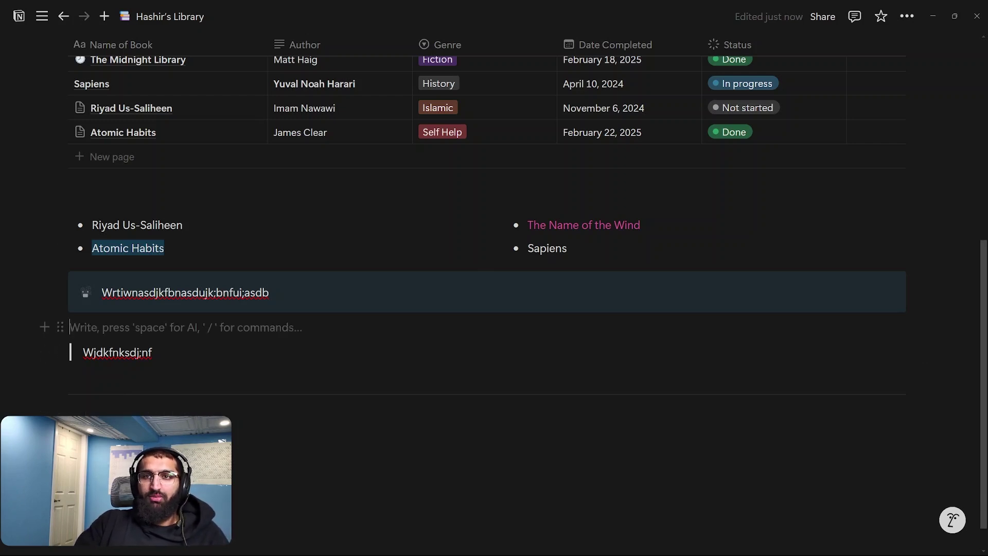
text(---)
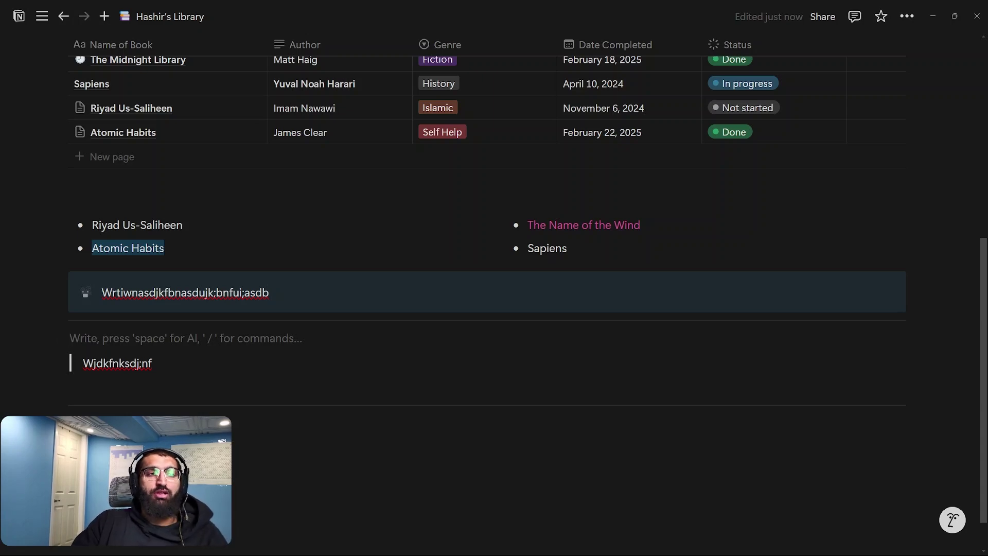
- Add a Heading 1 reading "1." above the quote block, with the plain text line "ljdsajl" beneath it
key(ctrl+Home)
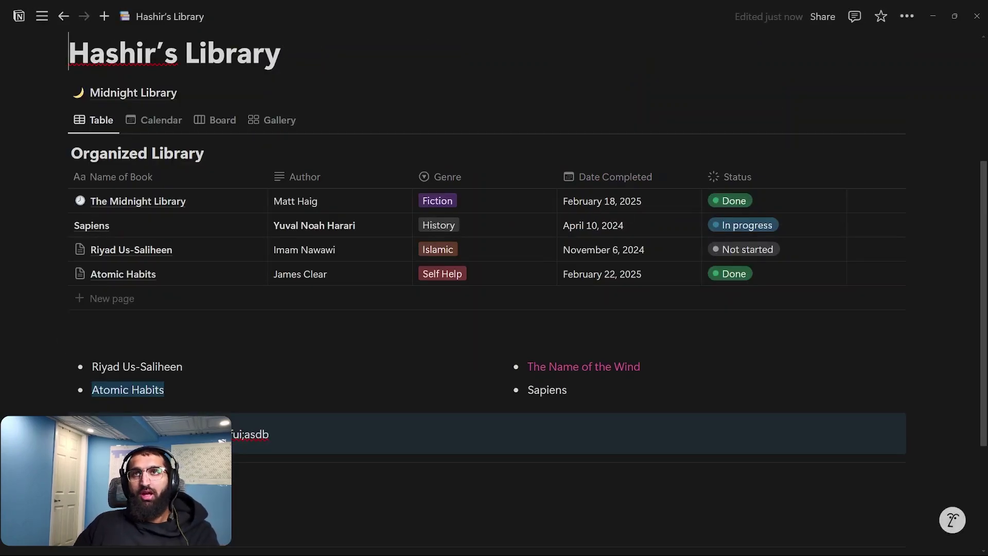
scroll(487, 378, down, 4)
text(-)
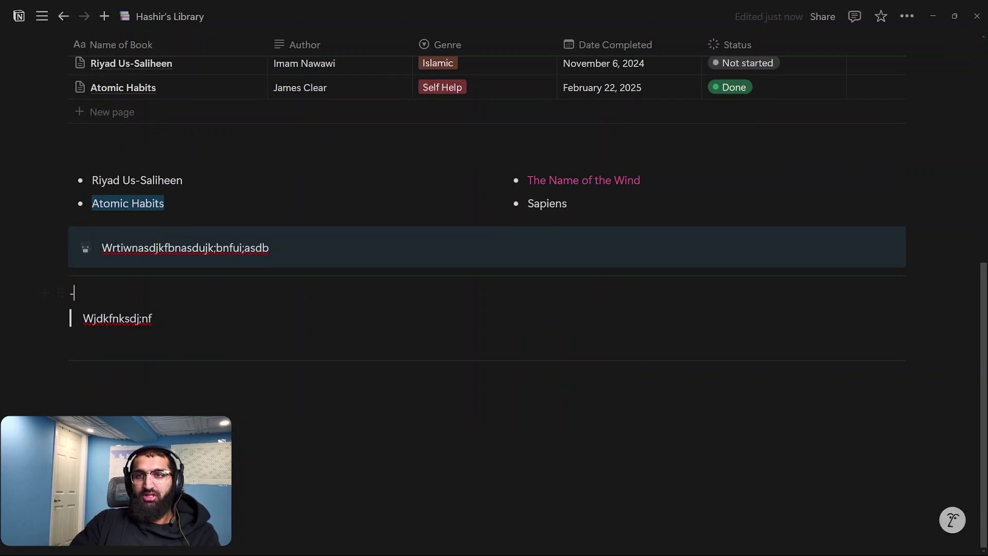
key(BackSpace)
text(# )
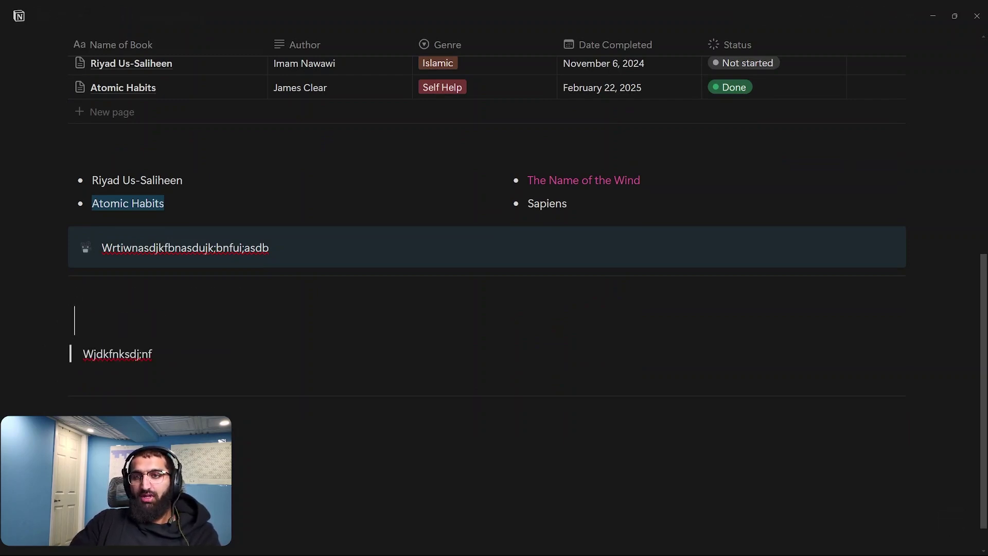
text( 1.)
key(Return)
text(1.)
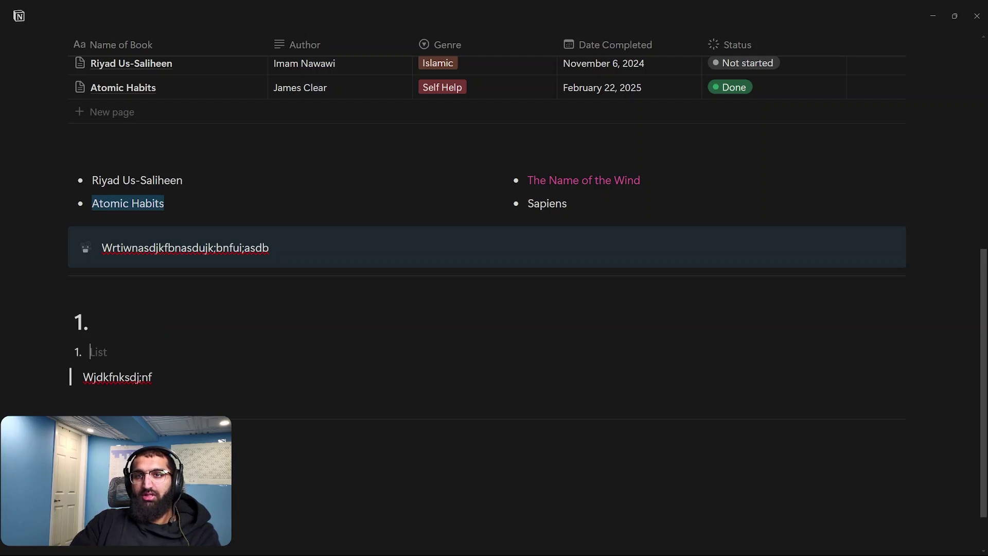
key(BackSpace)
text(ljdsajl)
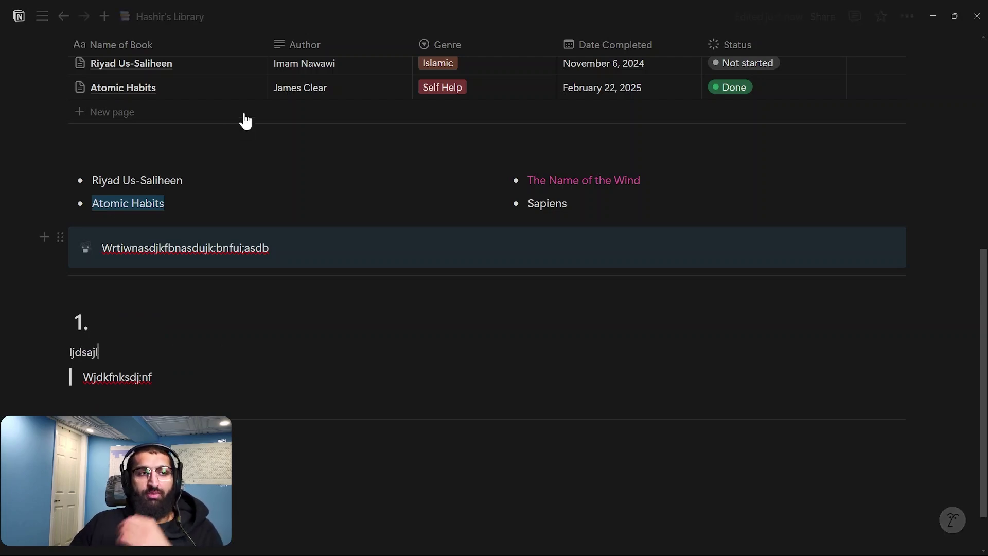
- Publish the library page to the web and copy its site link before unpublishing it again
scroll(309, 198, up, 8)
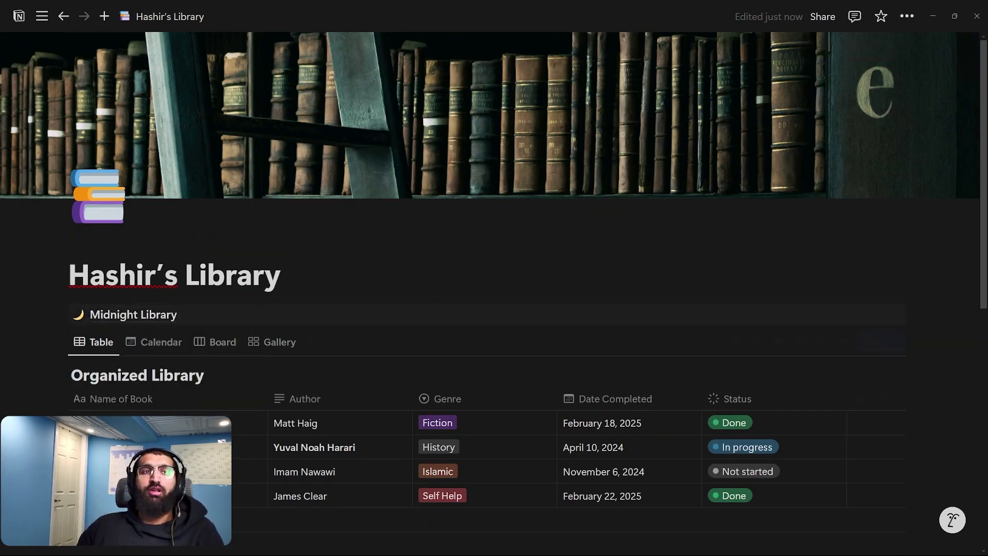
click(818, 23)
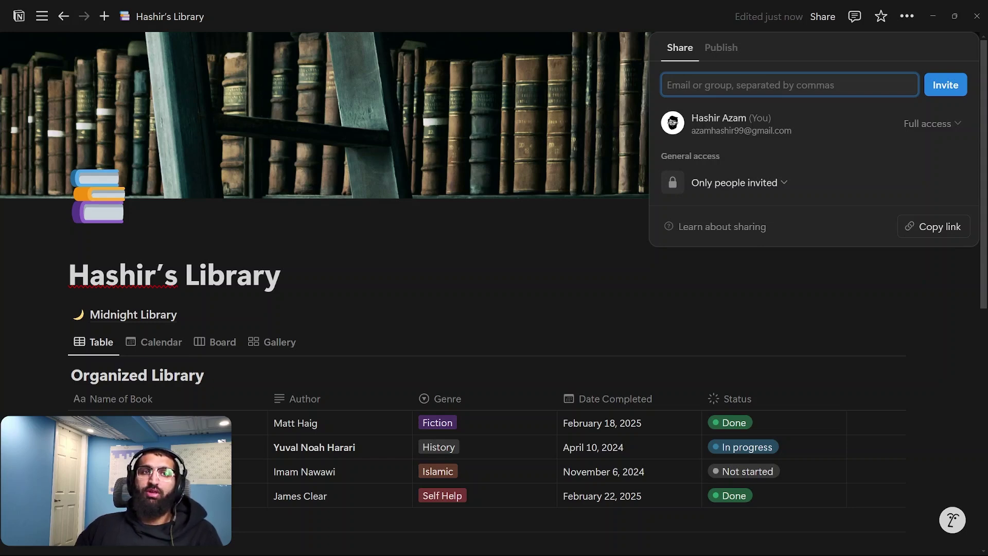
click(723, 59)
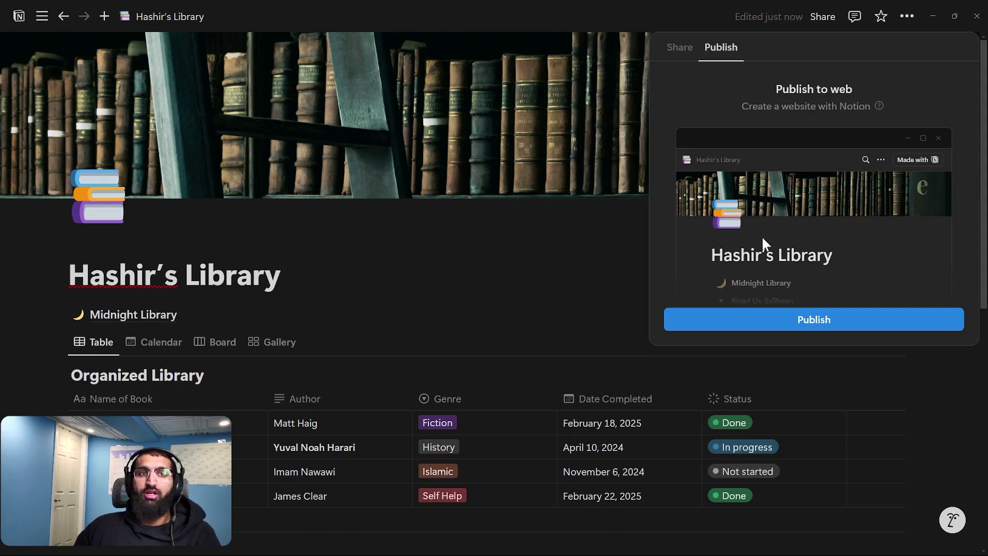
click(796, 319)
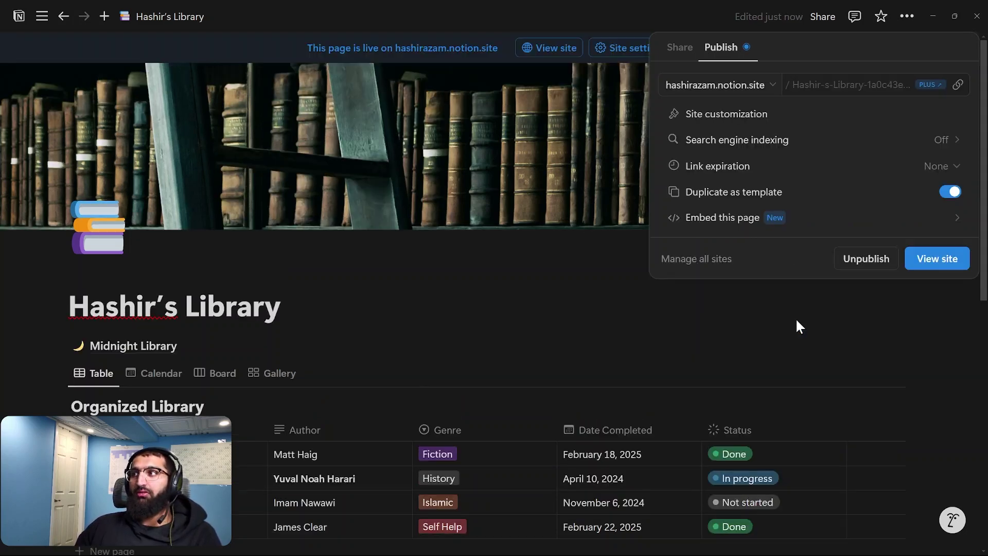
click(958, 87)
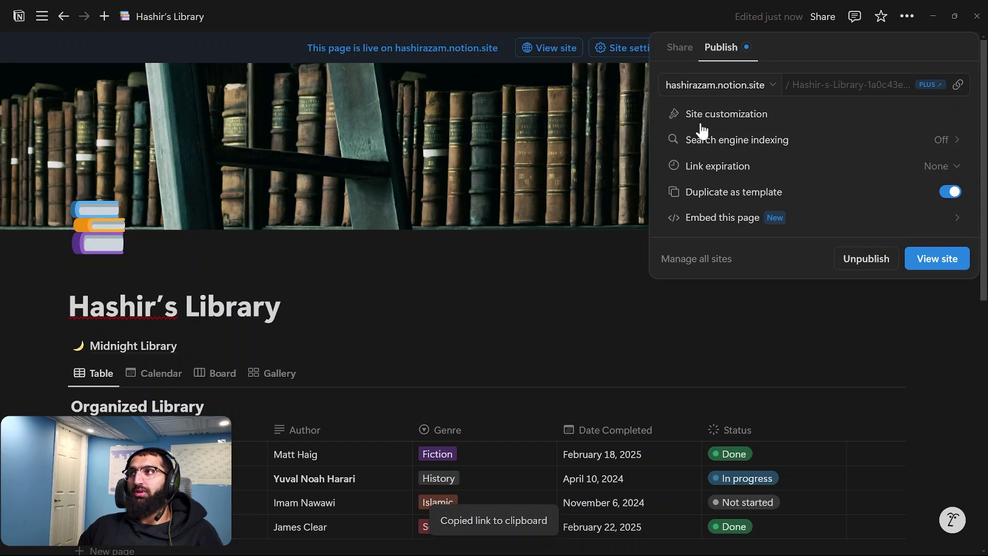
click(865, 259)
- Look at the access levels offered in the page's sharing settings and close them without a change
click(678, 49)
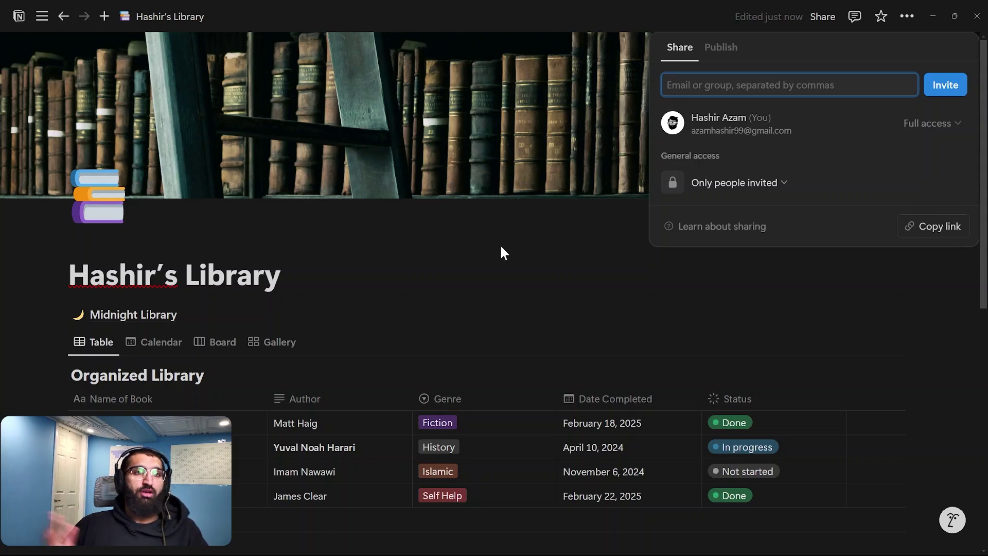
click(949, 124)
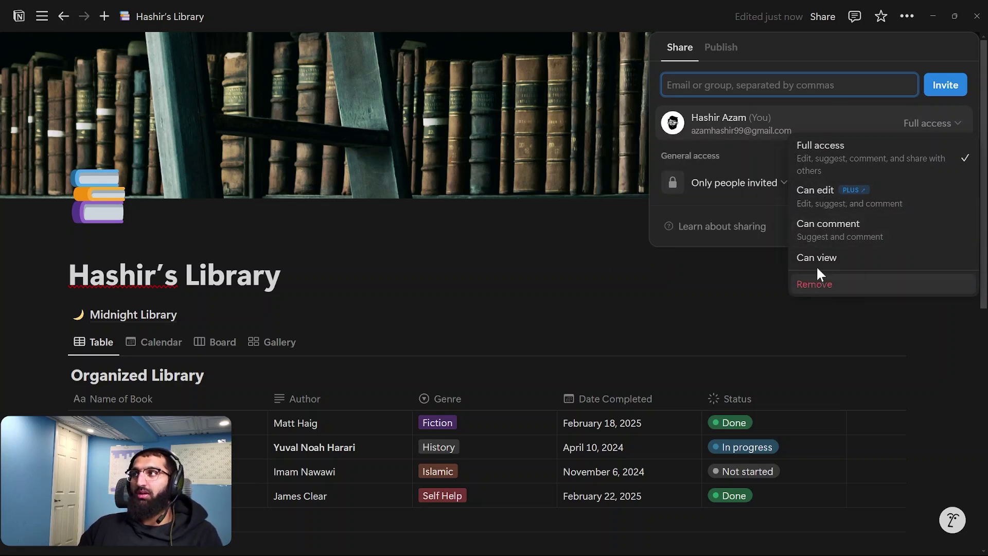
click(545, 234)
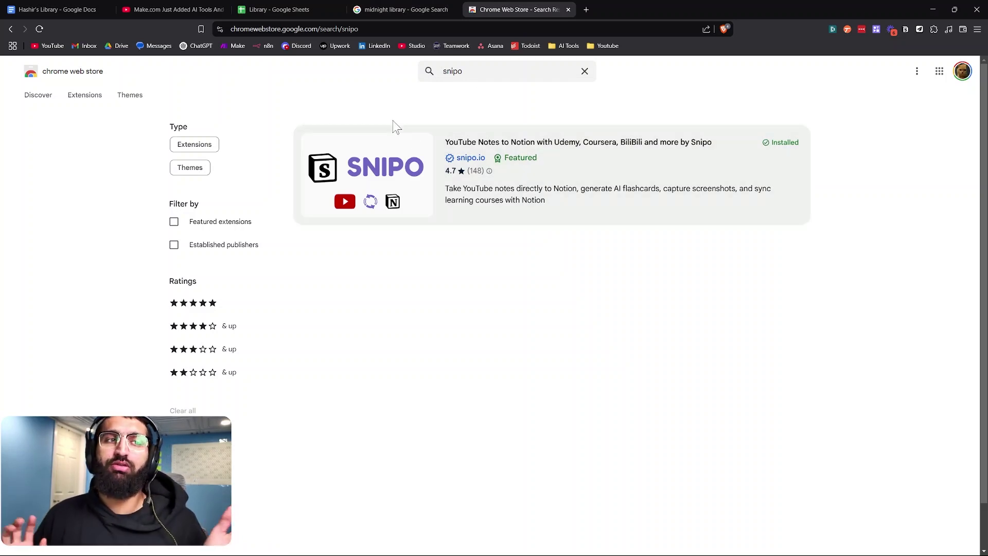
- Switch to the YouTube video "Make.com Just Added AI Tools And It Changes EVERYTHING!" in the browser and examine its Take notes option
click(161, 2)
scroll(288, 227, down, 6)
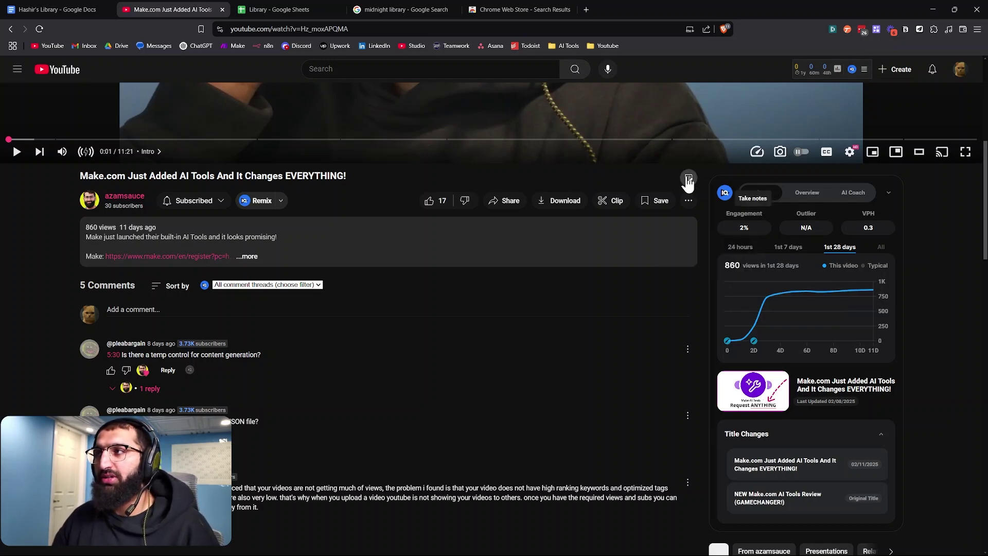
scroll(592, 151, up, 5)
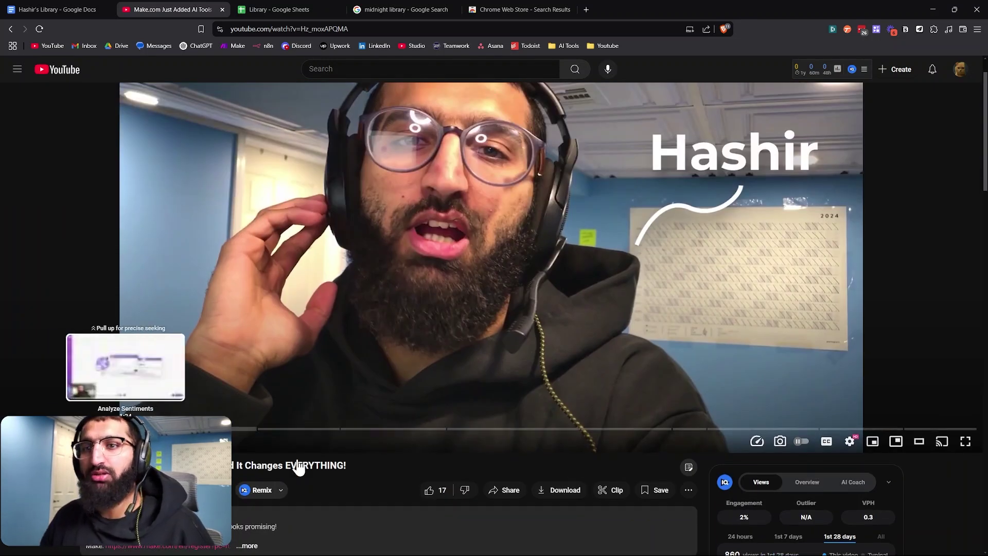
- Place the video's Notion notes page side by side with the YouTube video and look over its chapter headings
scroll(539, 468, down, 5)
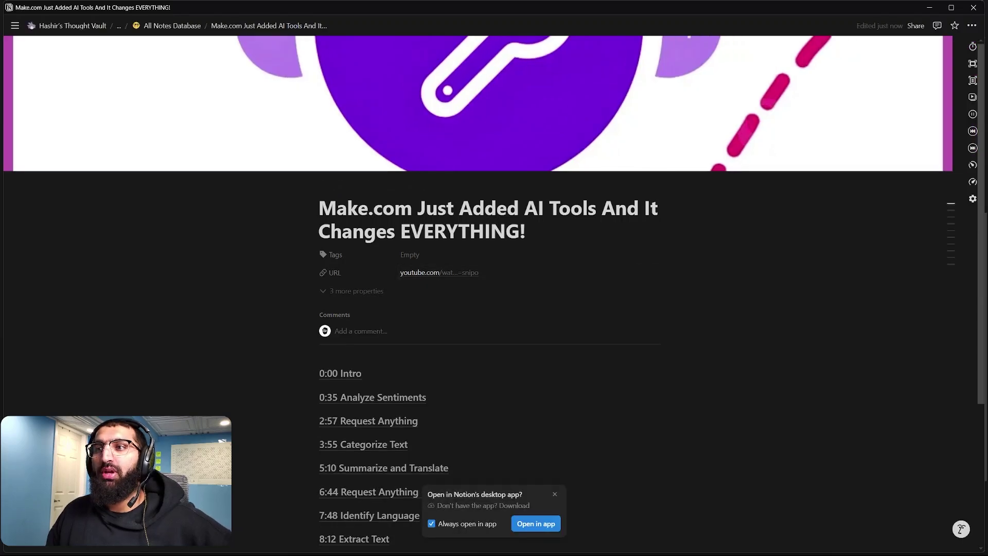
scroll(371, 371, down, 3)
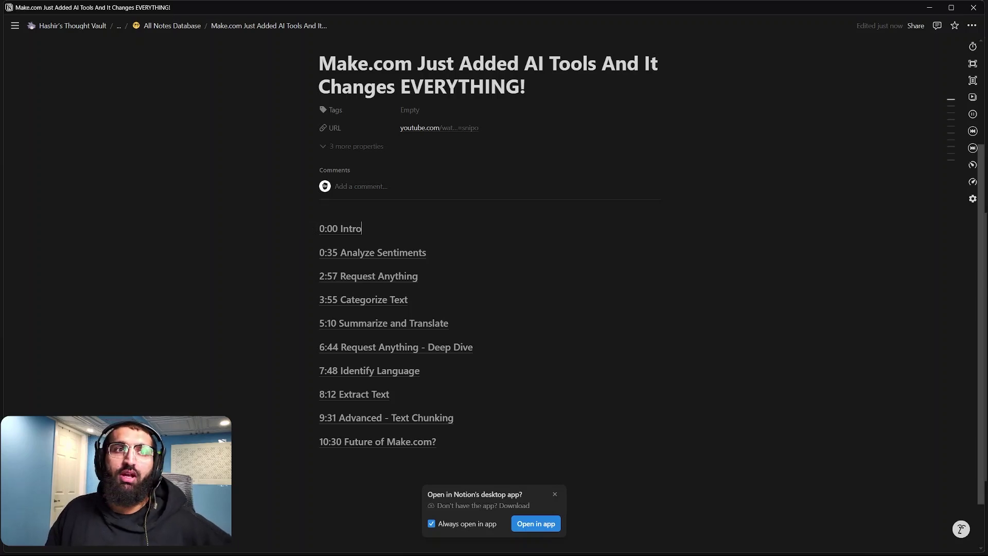
drag(0, 23, 985, 77)
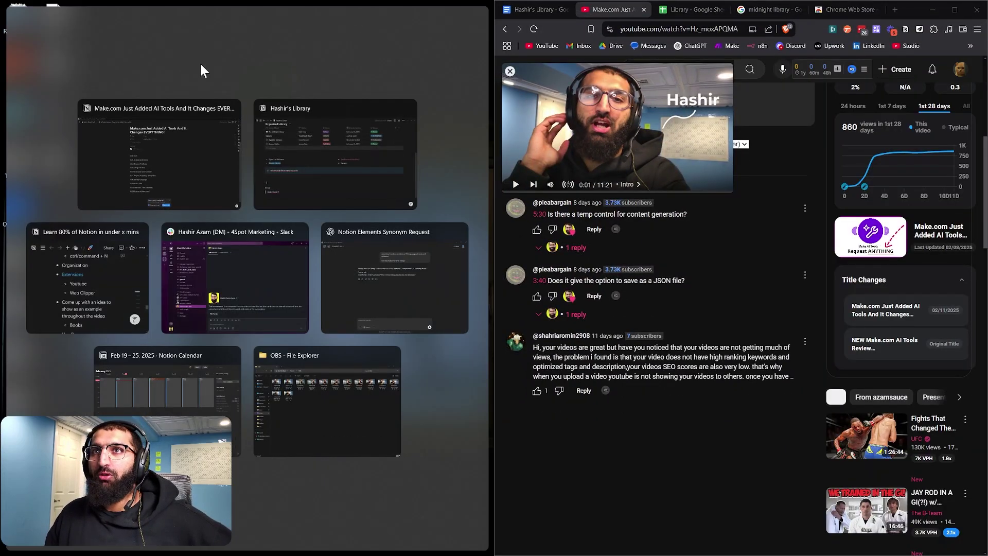
click(174, 109)
scroll(242, 257, down, 1)
scroll(242, 257, up, 4)
scroll(242, 257, down, 4)
scroll(242, 257, up, 4)
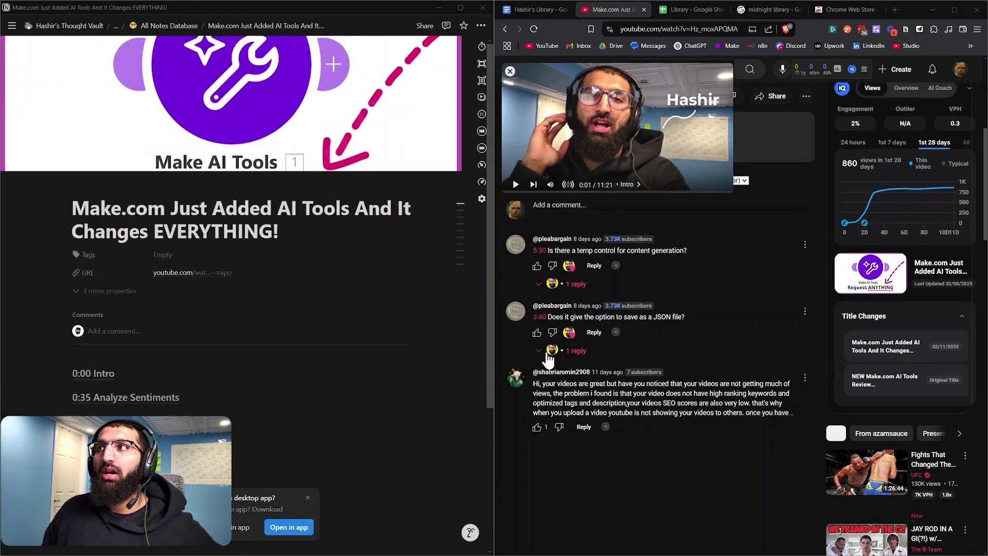
- Play the video briefly, pause it and add the note line "asikdlfhjnsj" under the "0:00 Intro" heading
scroll(569, 237, up, 7)
click(581, 237)
click(572, 203)
click(115, 373)
key(Return)
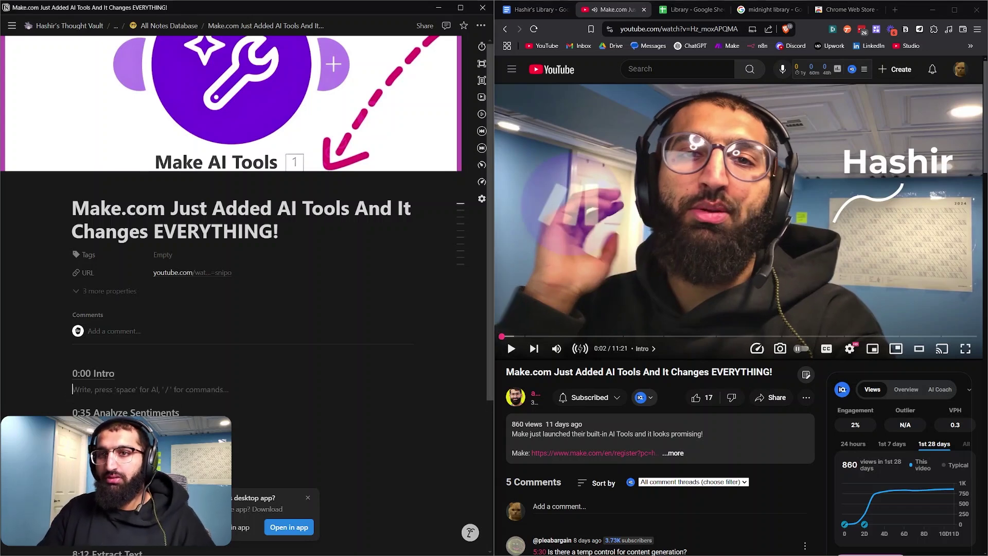
text(asikdlfhjnsj)
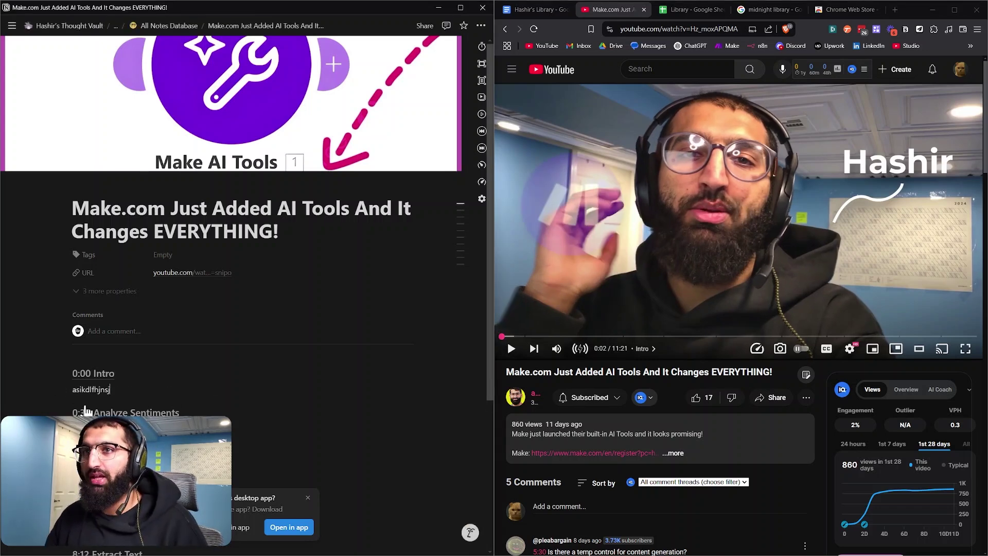
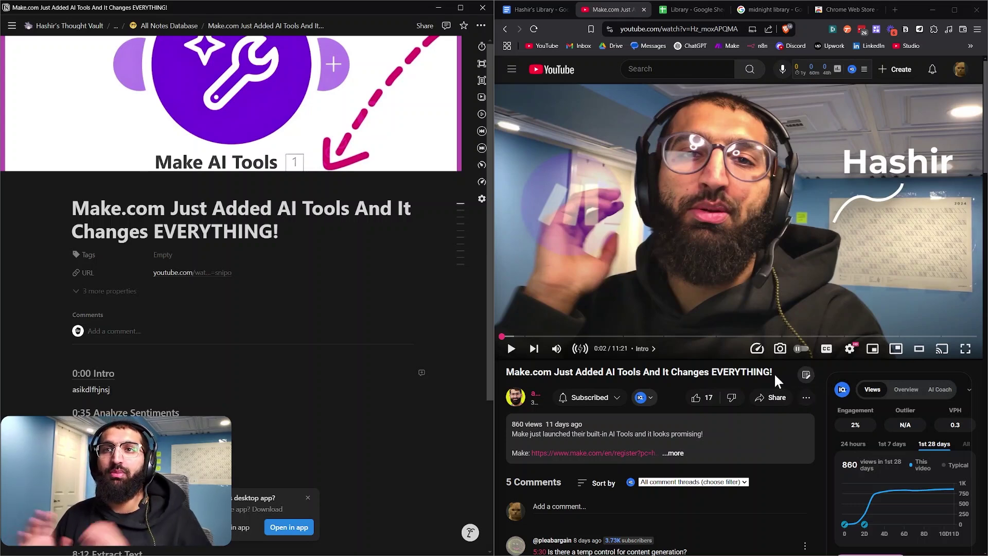
- Show the notes page's hidden properties, enter the creator's full name as Person and pick a Date
click(98, 291)
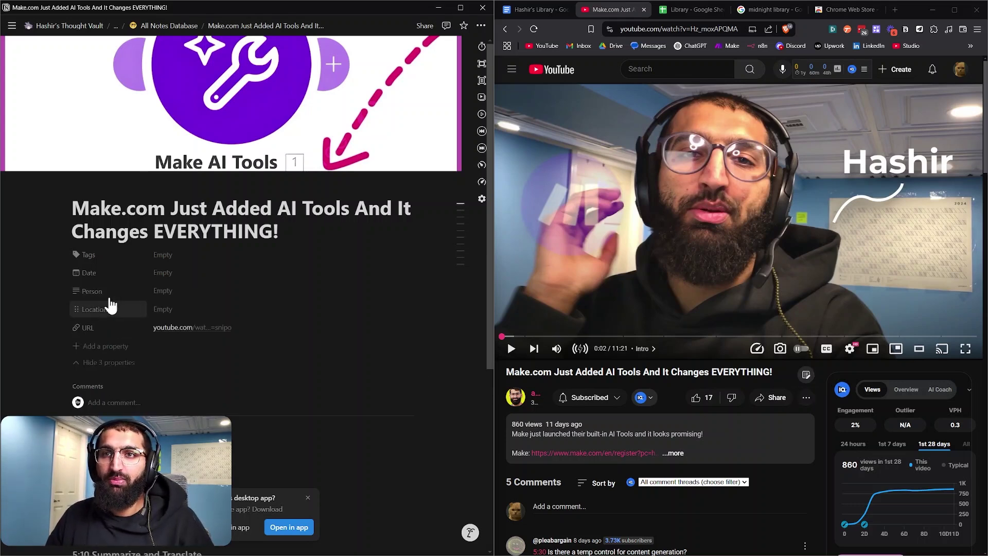
click(170, 293)
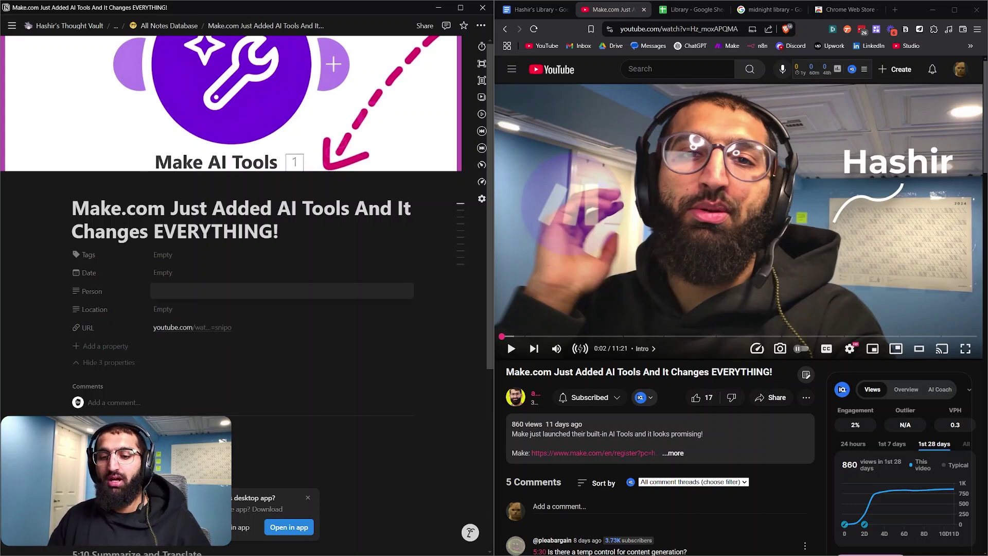
text(Hashir Azam)
click(196, 307)
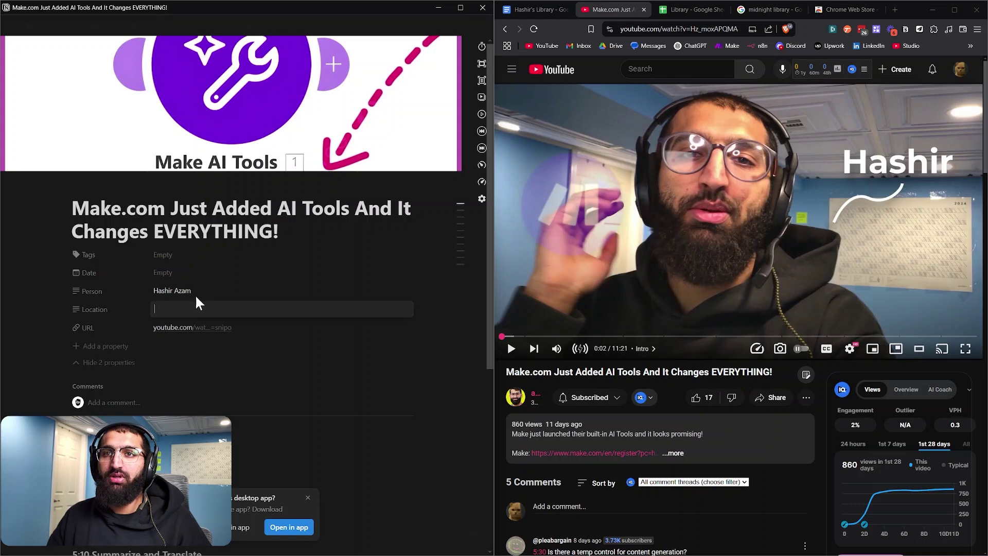
click(168, 273)
click(230, 389)
- Choose tags for the video notes page from the existing tag options
click(163, 255)
click(164, 256)
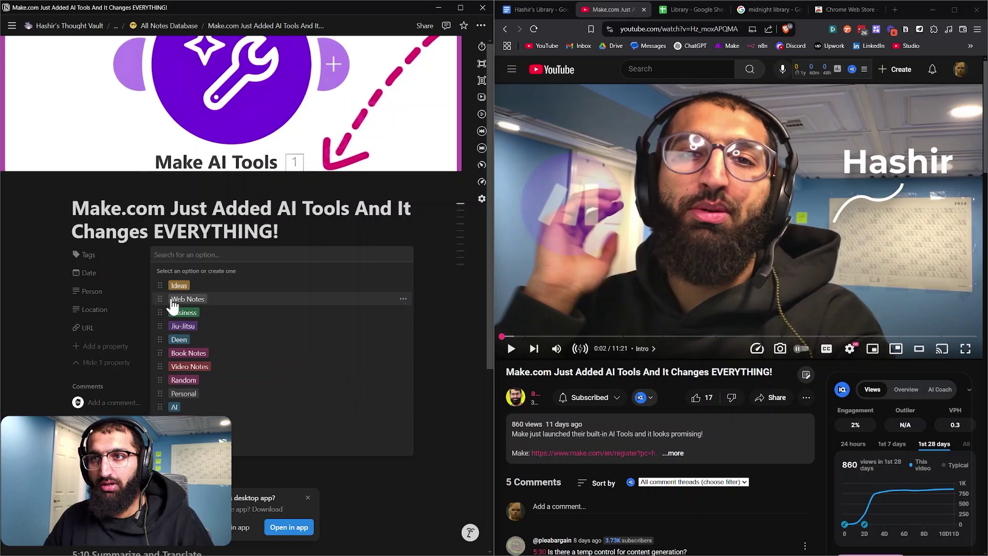
click(166, 314)
click(227, 286)
click(443, 315)
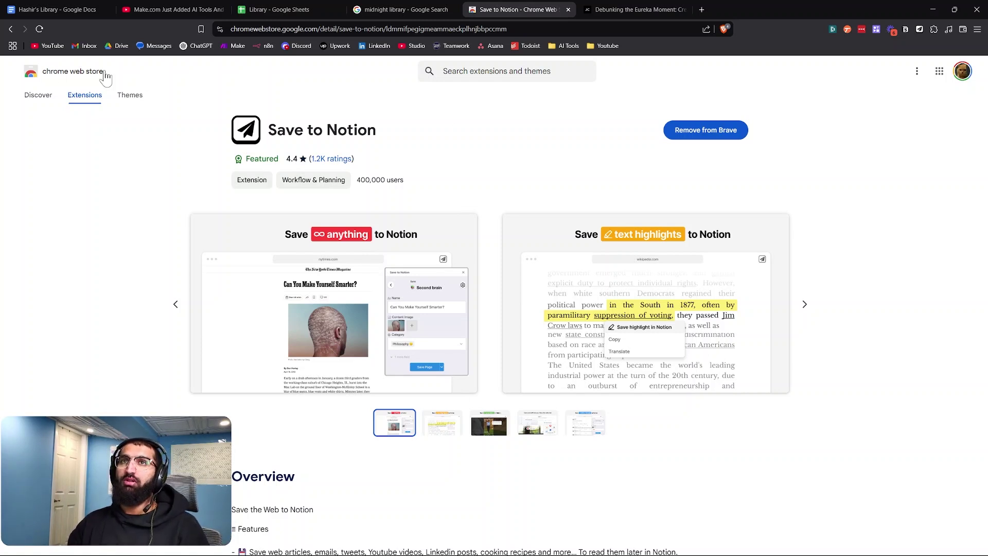
- Switch to the James Clear article "Creativity Is a Process, Not an Event" and look through its opening sections
click(608, 11)
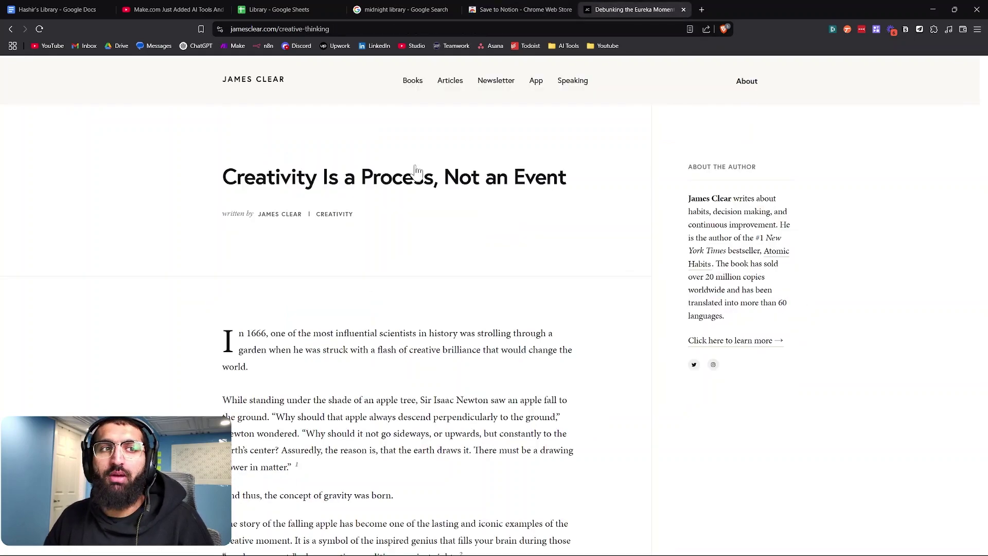
scroll(472, 349, down, 7)
scroll(422, 294, up, 7)
scroll(422, 294, down, 6)
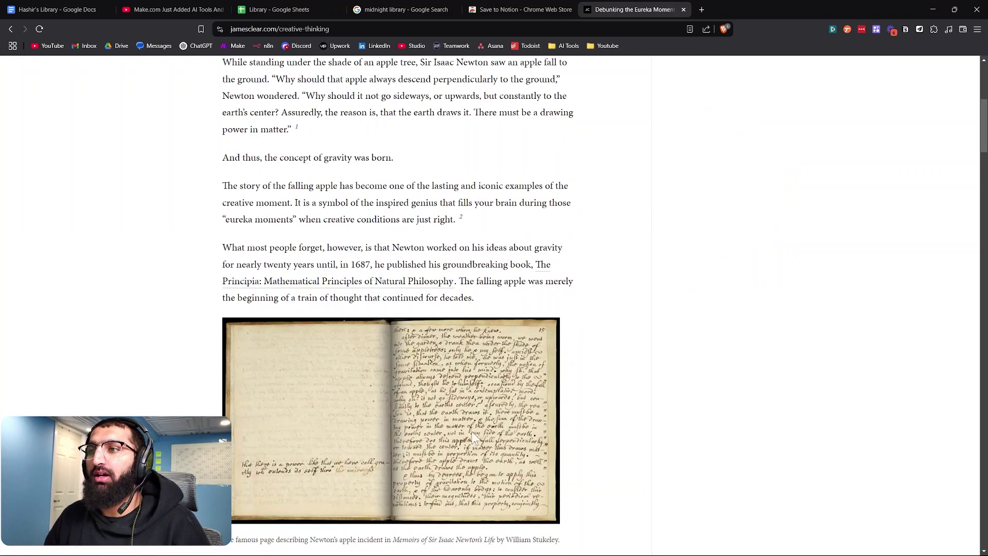
scroll(473, 446, down, 7)
scroll(468, 427, up, 5)
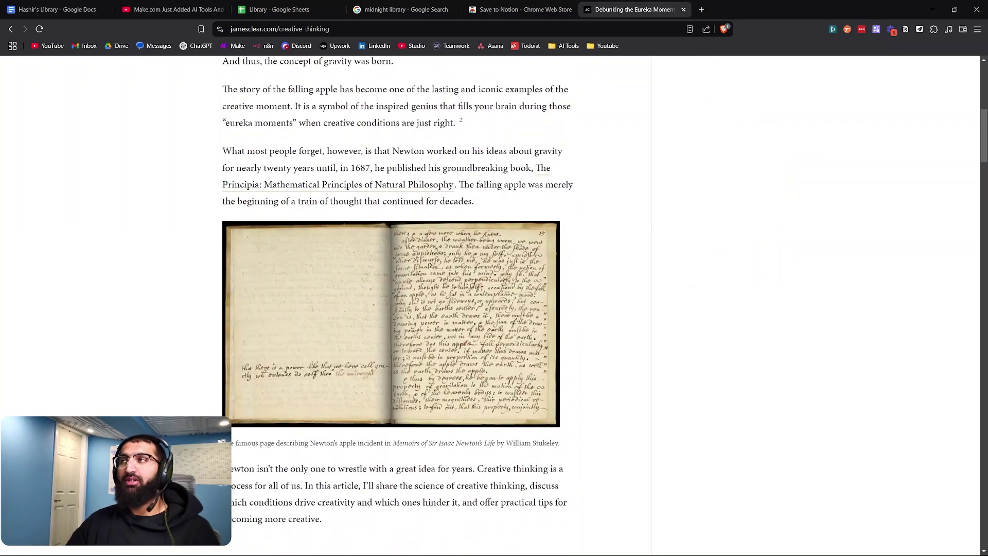
scroll(771, 331, up, 5)
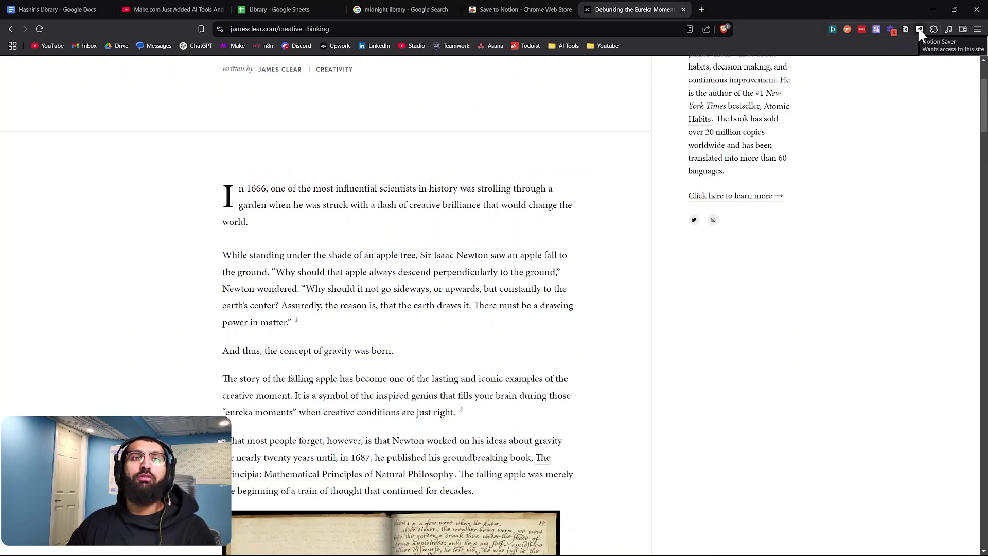
- Open the article's Save to Notion form for the All Notes Database and examine its name, content image and content options
click(920, 29)
click(851, 120)
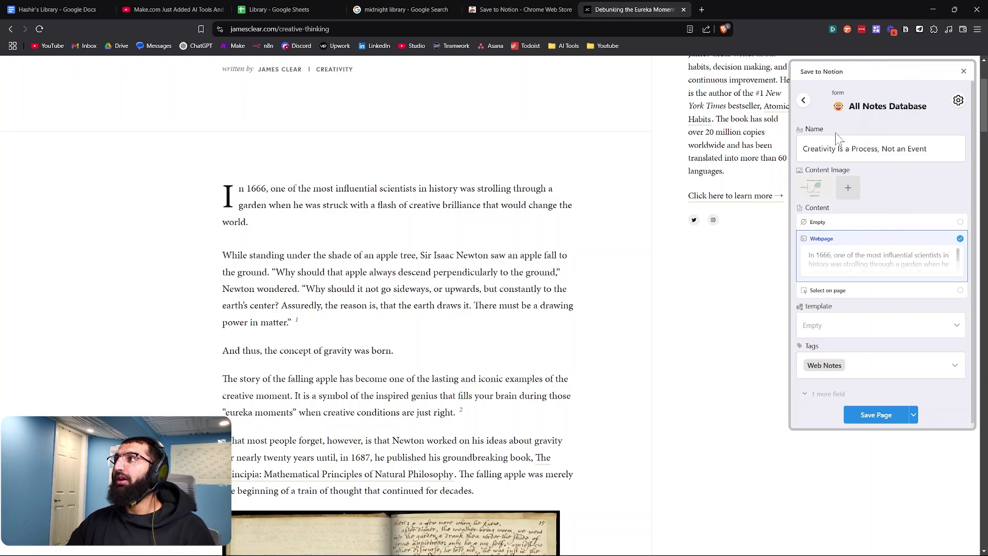
scroll(543, 256, up, 1)
scroll(542, 255, up, 2)
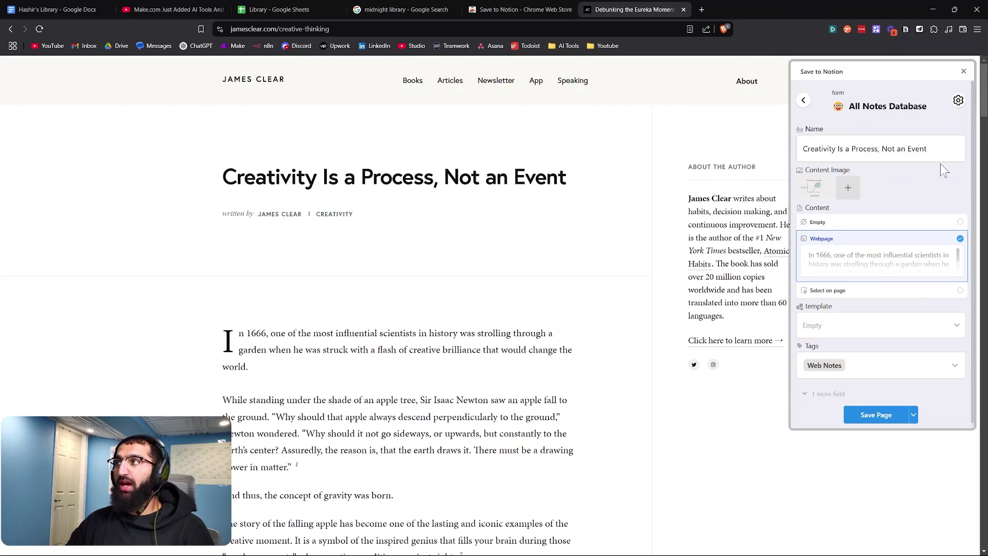
triple_click(916, 149)
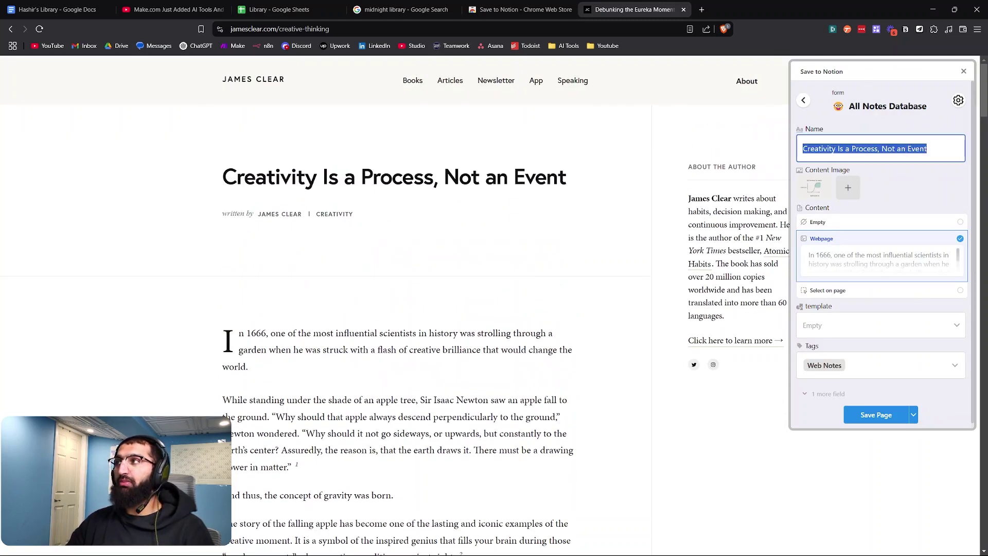
click(921, 191)
mouse_move(815, 193)
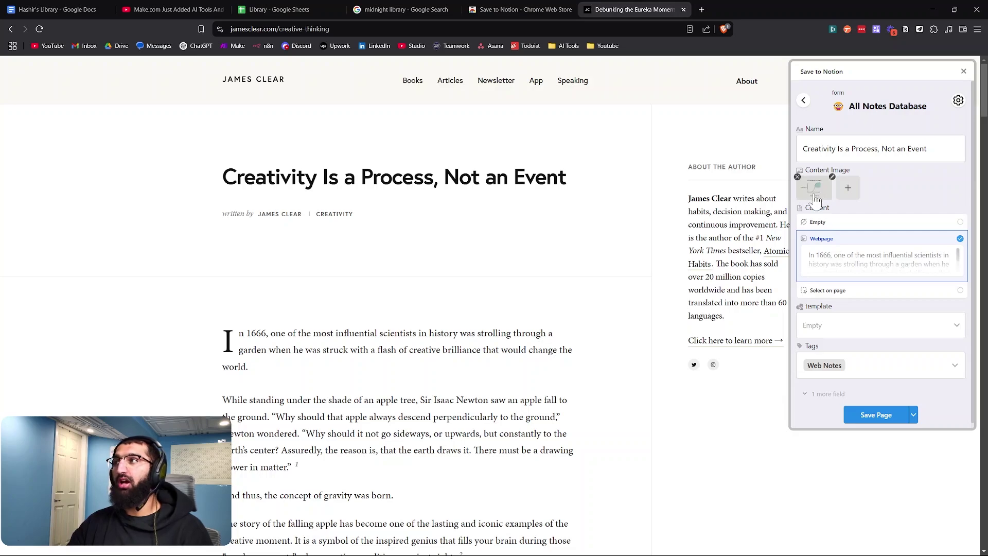
scroll(543, 345, down, 20)
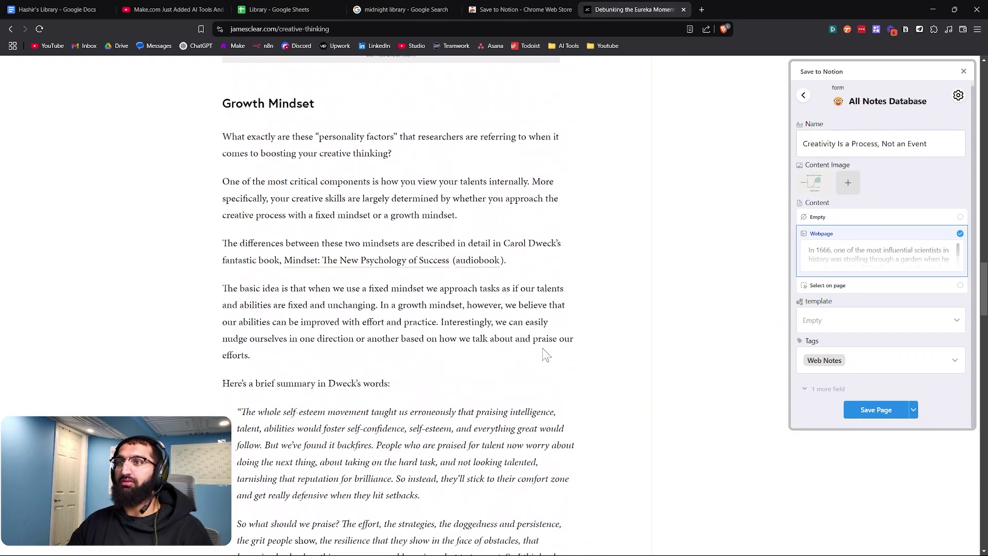
scroll(545, 354, up, 5)
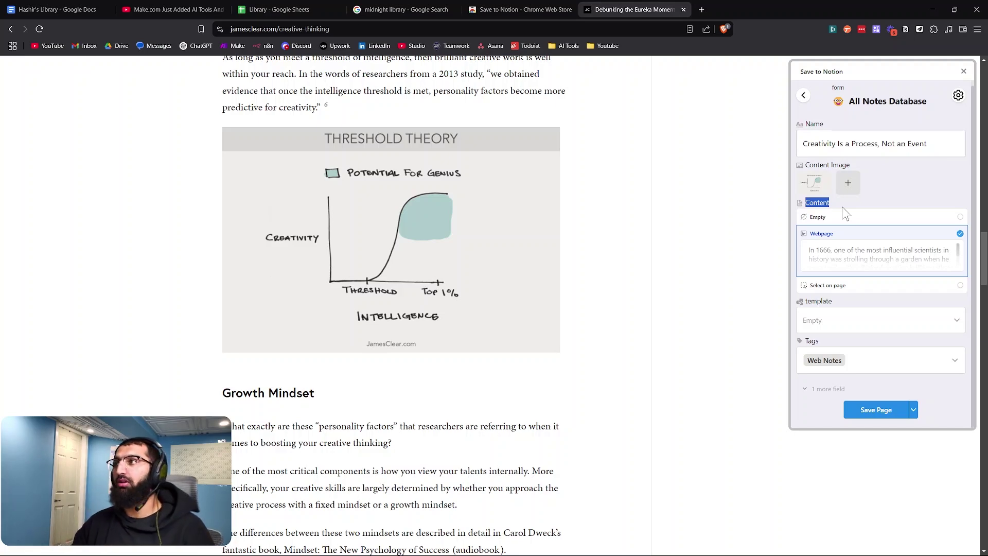
scroll(917, 252, down, 4)
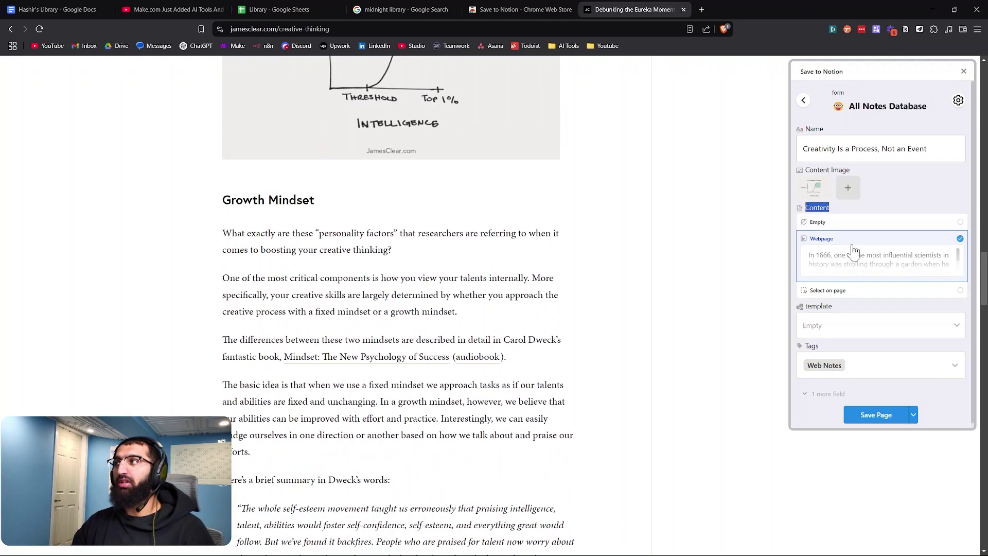
scroll(781, 297, up, 12)
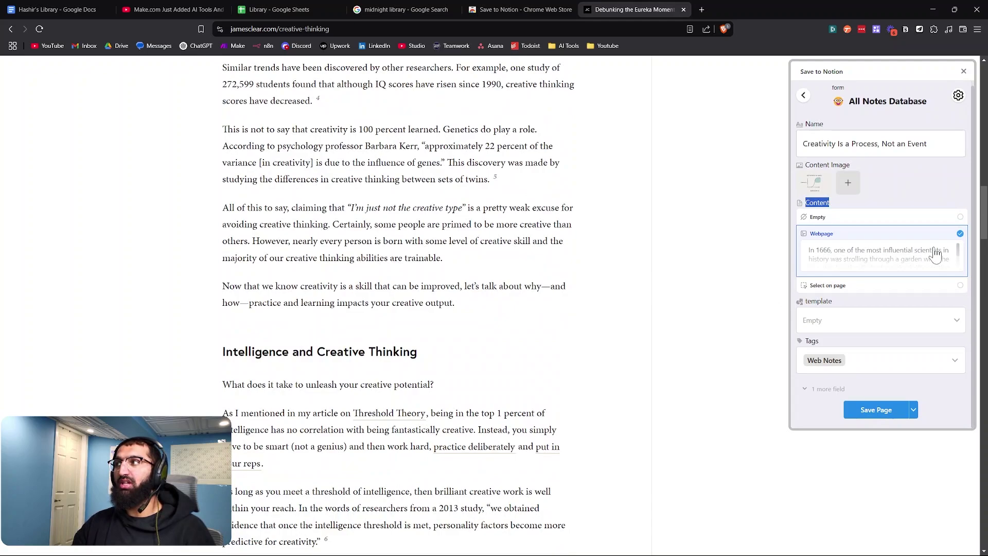
- Try clipping the article's full body as content selected on the page, and return the content choice to Webpage
click(960, 291)
scroll(396, 278, up, 6)
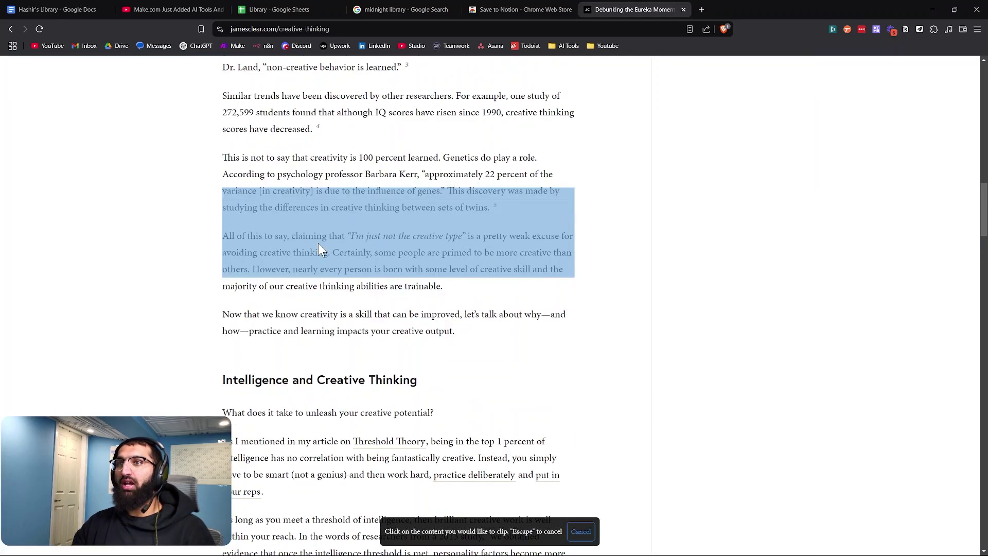
drag(222, 132, 387, 262)
click(329, 152)
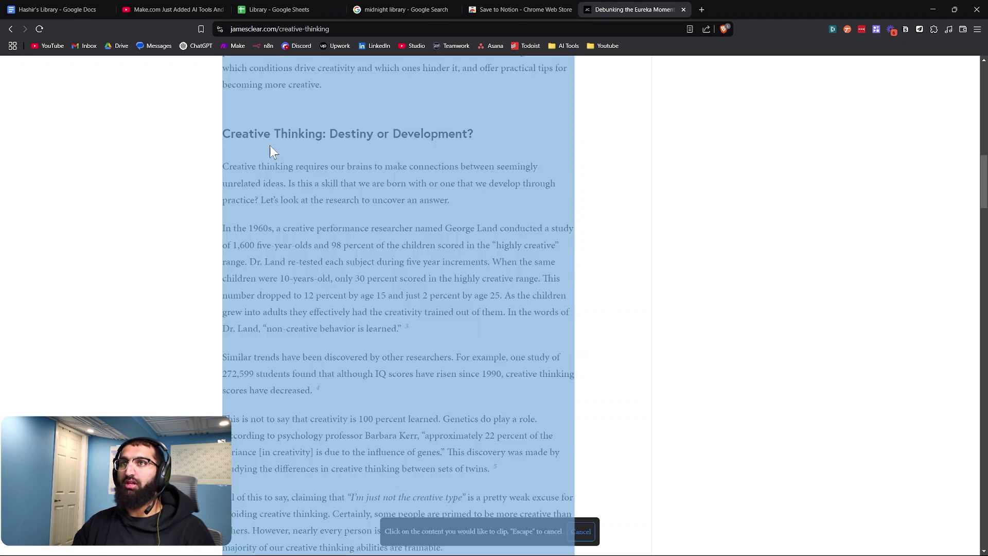
click(269, 145)
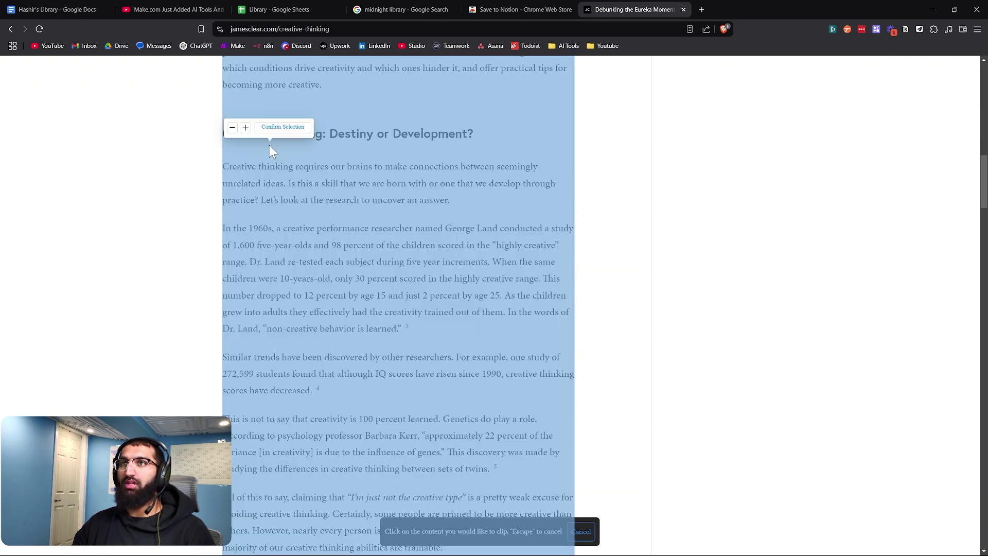
click(277, 128)
click(816, 218)
click(870, 235)
scroll(513, 277, up, 4)
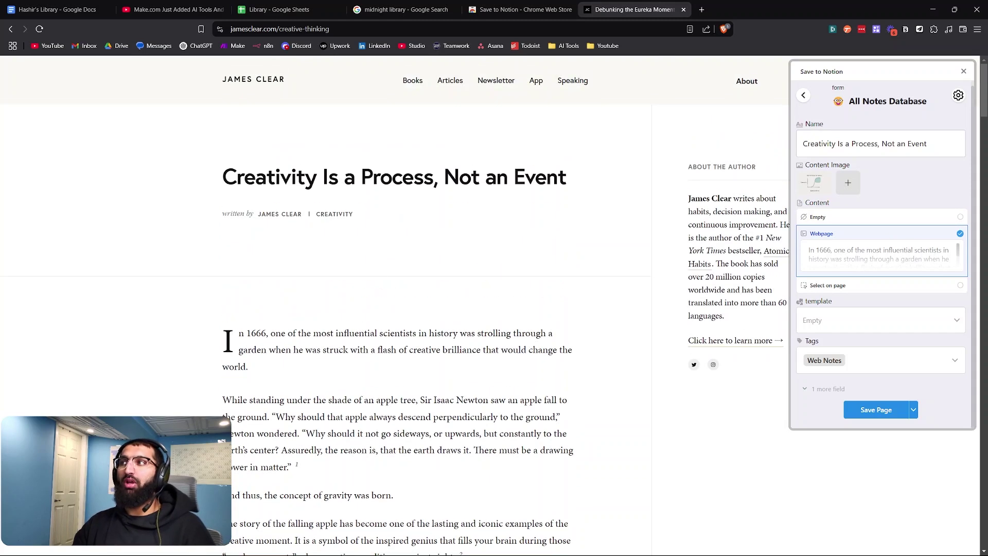
- Clip only the article's first two paragraphs as content and save the page to Notion with the Web Notes tag
click(886, 291)
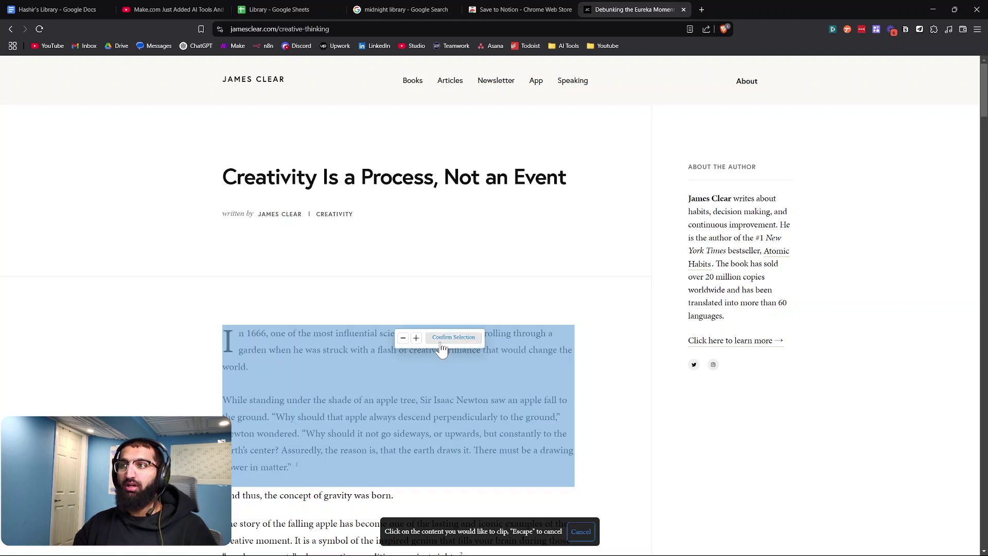
click(441, 344)
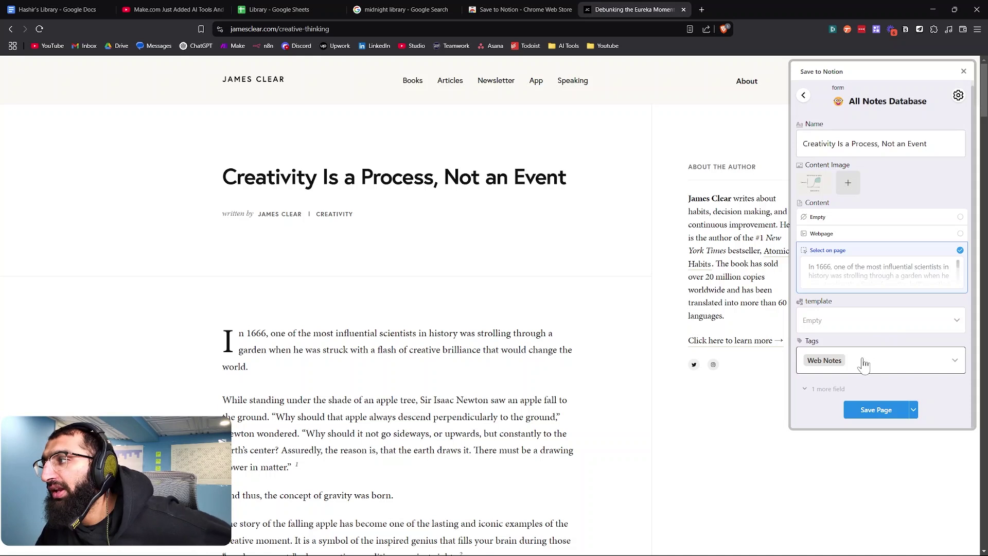
click(864, 363)
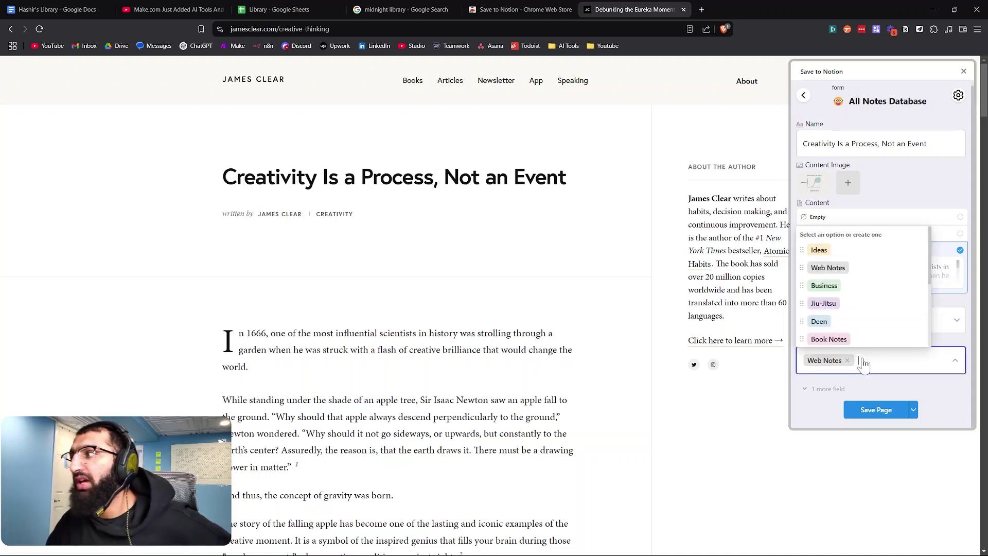
click(875, 410)
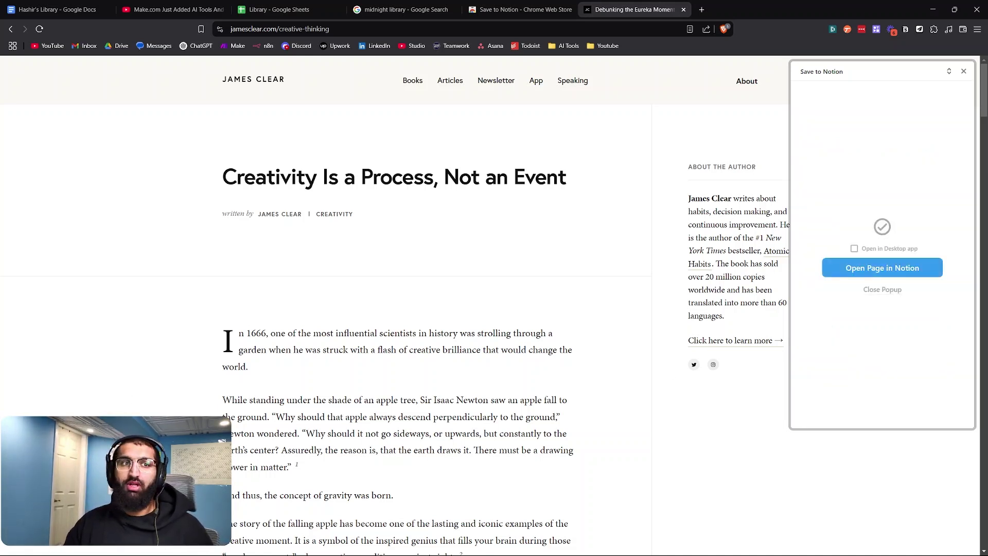
- Switch to the saved "Creativity Is a Process, Not an Event" page in Notion and review its properties, image and clipped text
mouse_move(467, 553)
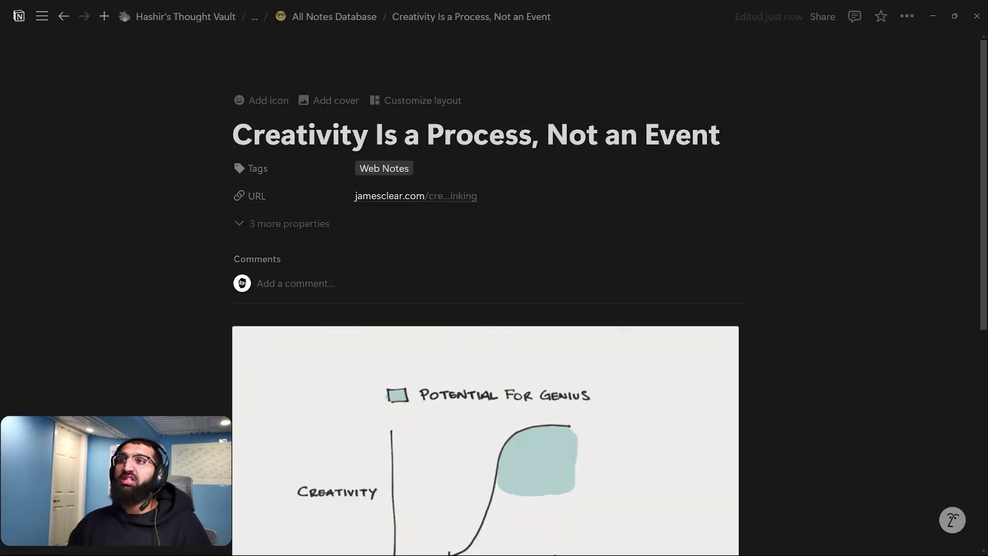
scroll(783, 180, down, 4)
scroll(772, 185, up, 4)
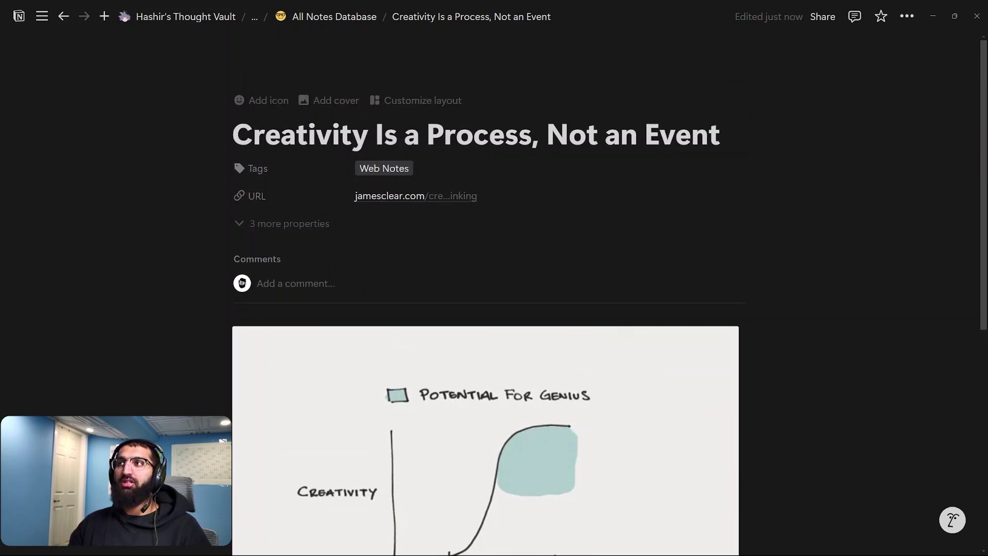
scroll(359, 215, down, 8)
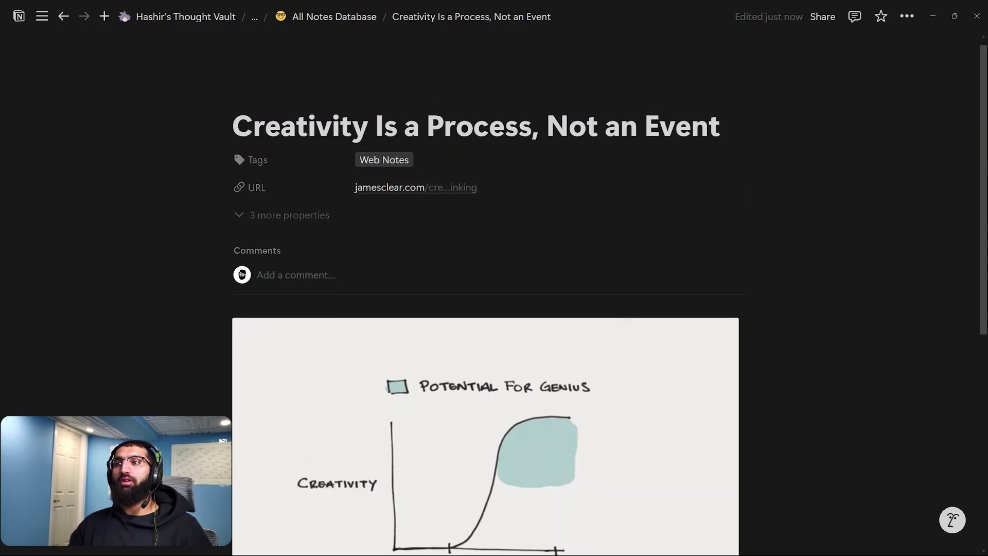
drag(231, 286, 668, 385)
click(566, 416)
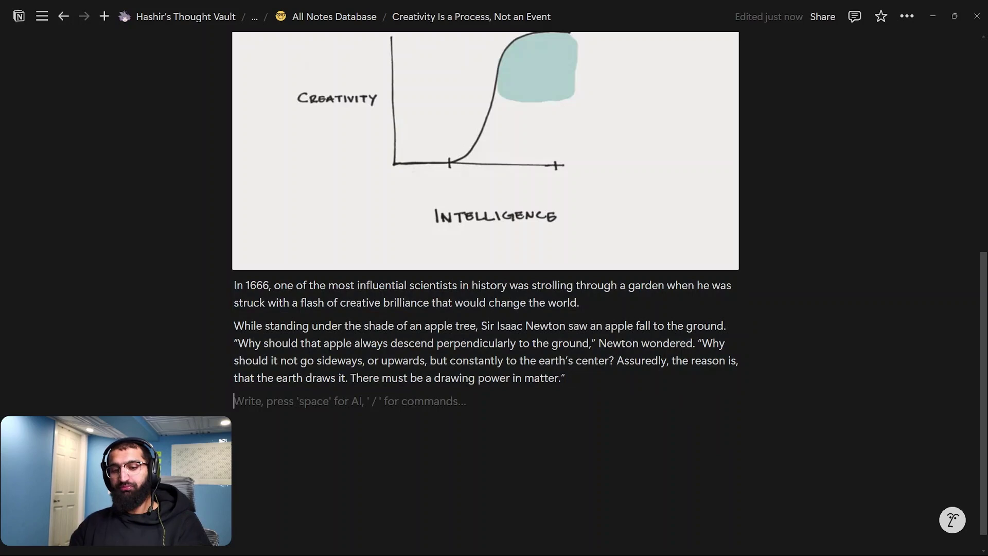